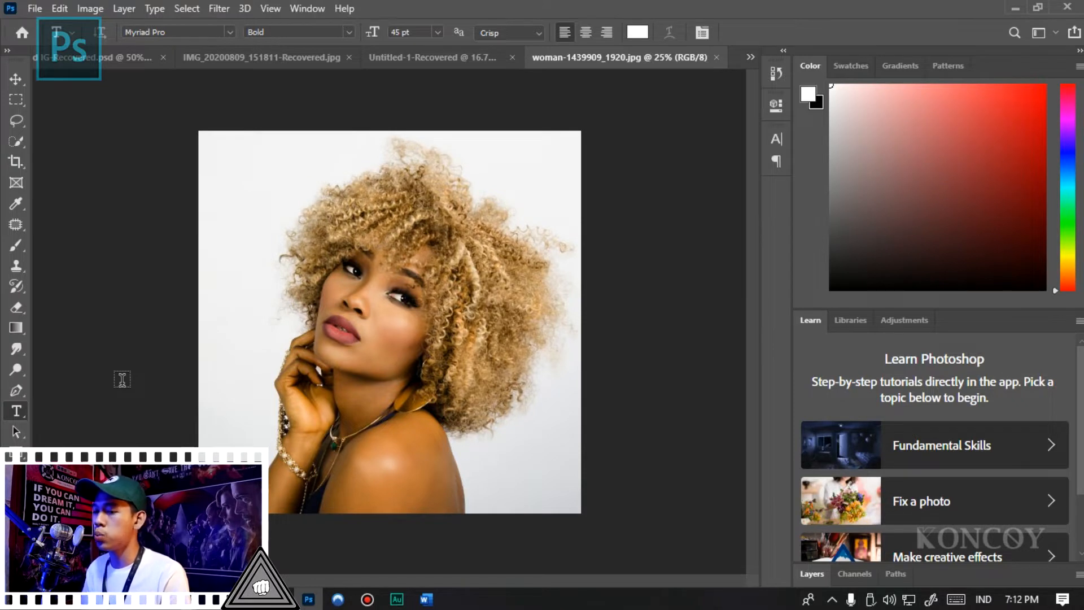
- Choose the Background Eraser Tool and make a single dab on the white backdrop beside the hair
{"action": "key", "text": "e"}
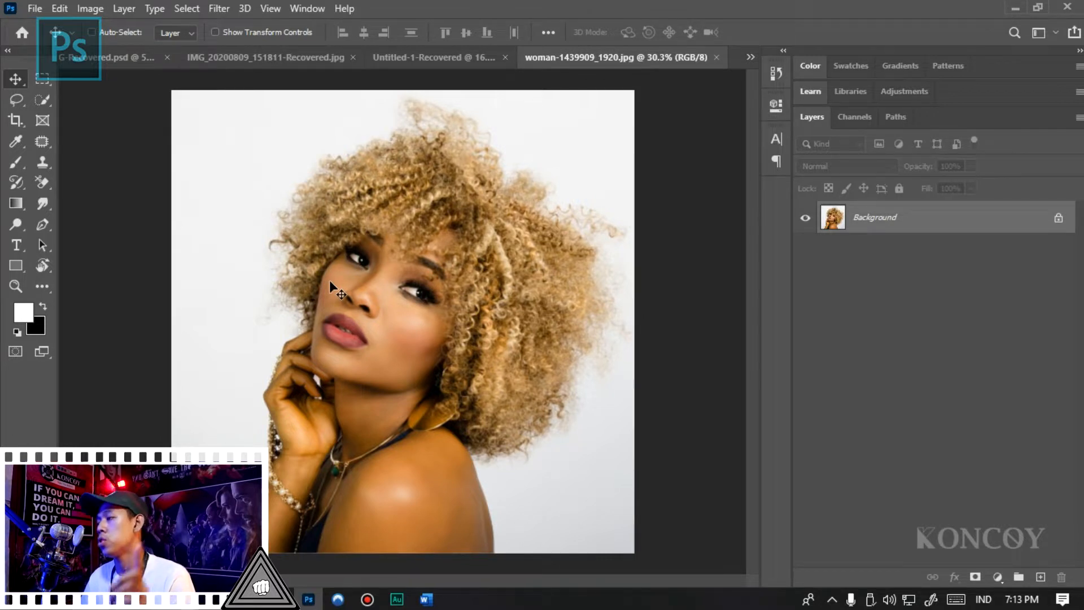
{"action": "key", "text": "e"}
{"action": "left_click", "coordinate": [42, 181]}
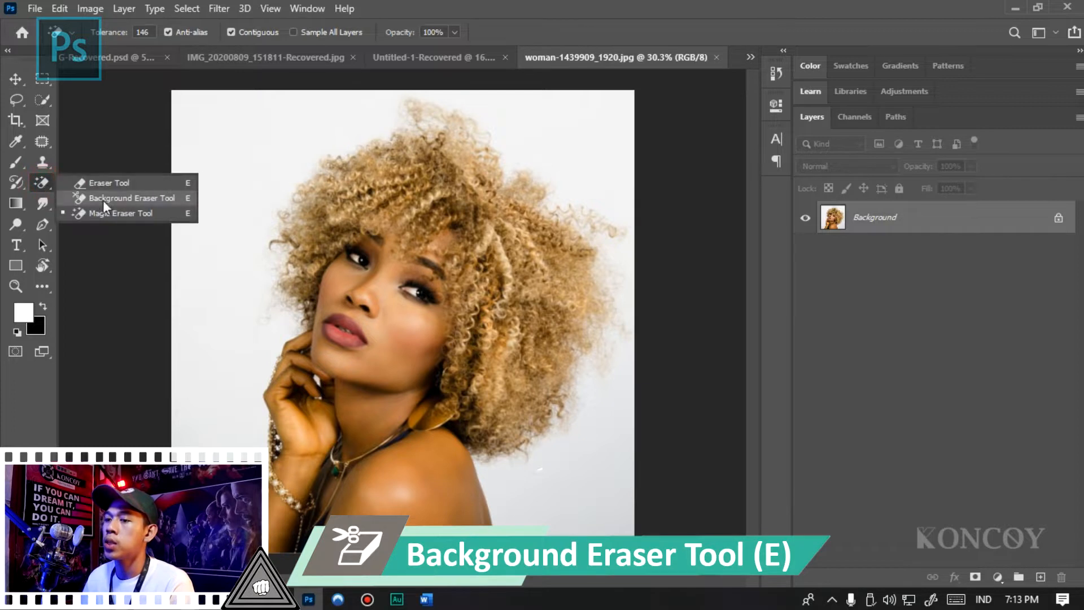
{"action": "left_click", "coordinate": [104, 197]}
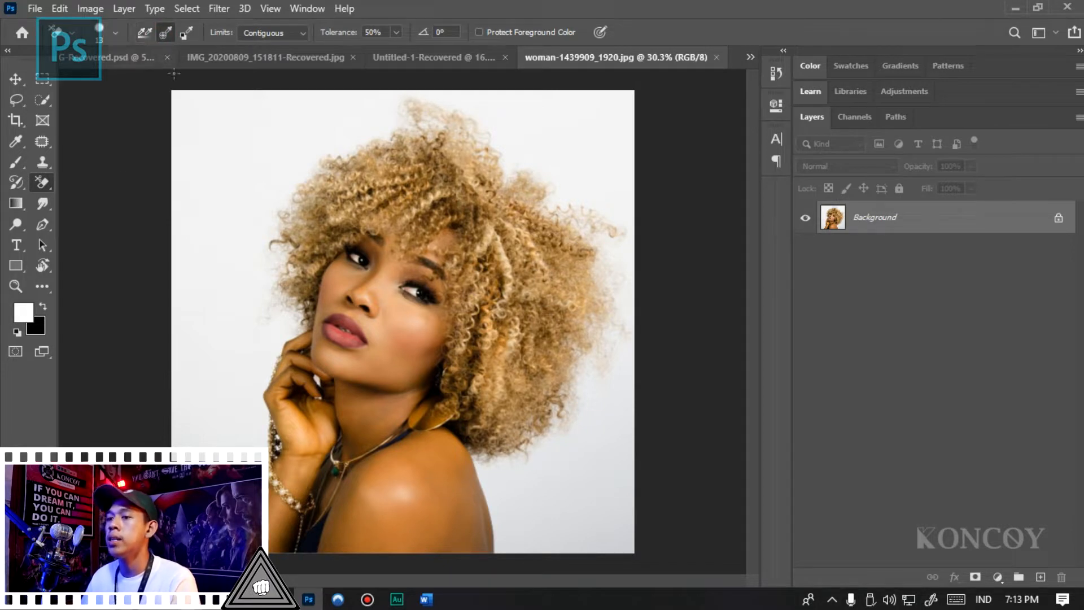
{"action": "left_click", "coordinate": [44, 185]}
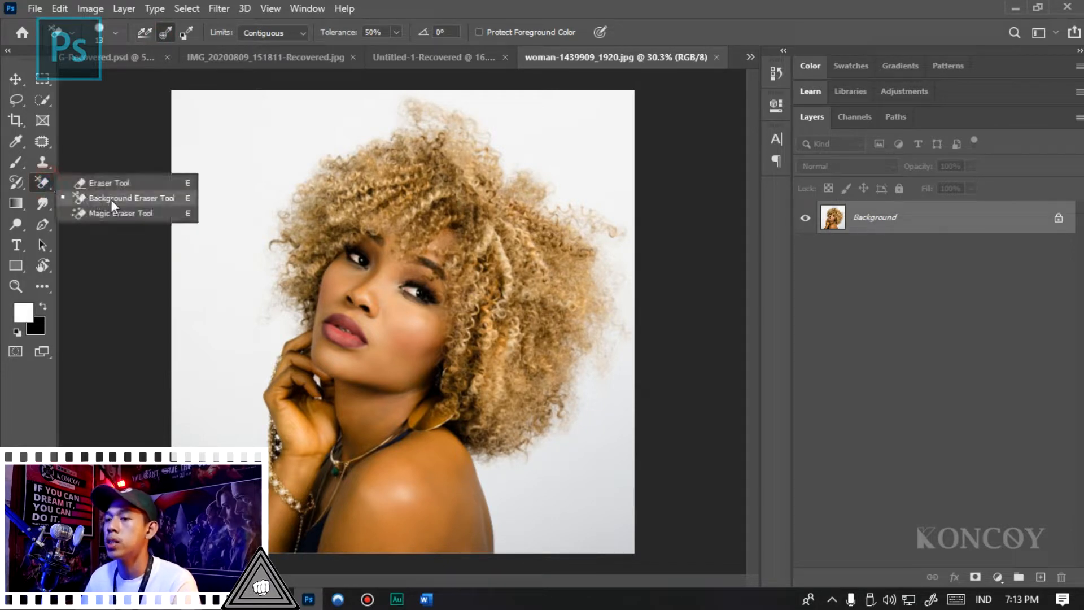
{"action": "left_click", "coordinate": [232, 223]}
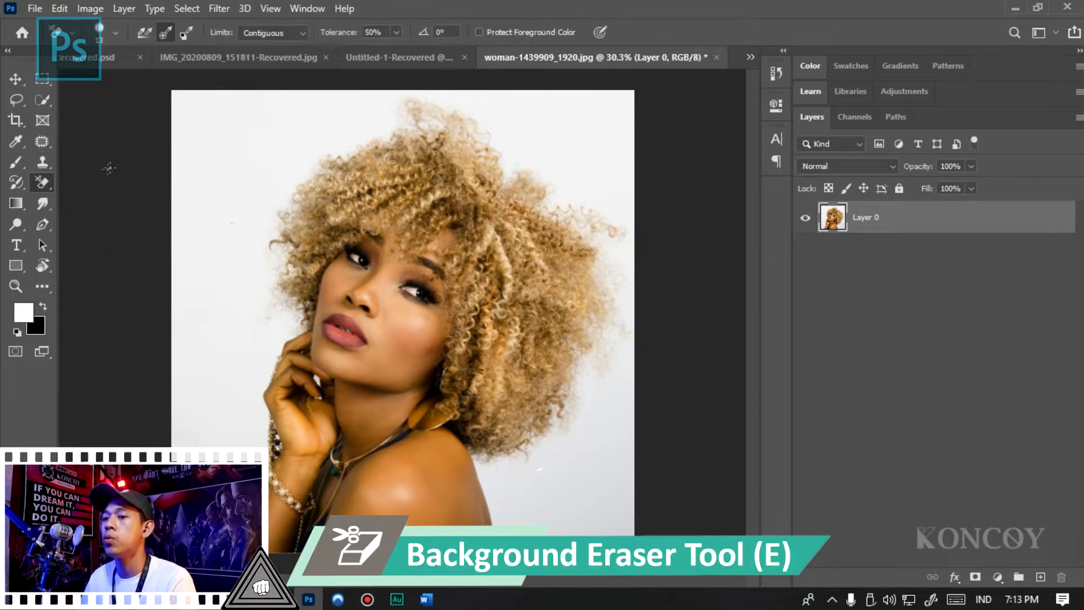
- Enlarge the Background Eraser brush to 175 and switch its cursor to the brush-size circle
{"action": "right_click", "coordinate": [48, 184]}
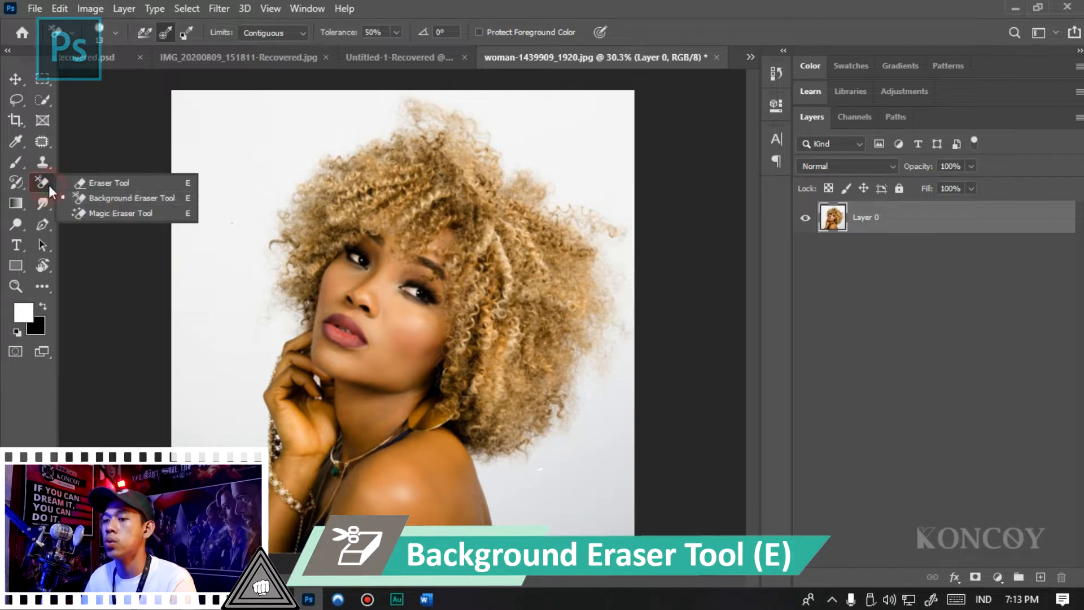
{"action": "left_click", "coordinate": [113, 198]}
{"action": "key", "text": "bracketright"}
{"action": "key", "text": "bracketright"}
{"action": "key", "text": "bracketright"}
{"action": "key", "text": "bracketright"}
{"action": "key", "text": "bracketright"}
{"action": "key", "text": "bracketright"}
{"action": "key", "text": "bracketright"}
{"action": "key", "text": "bracketright"}
{"action": "key", "text": "bracketright"}
{"action": "key", "text": "bracketright"}
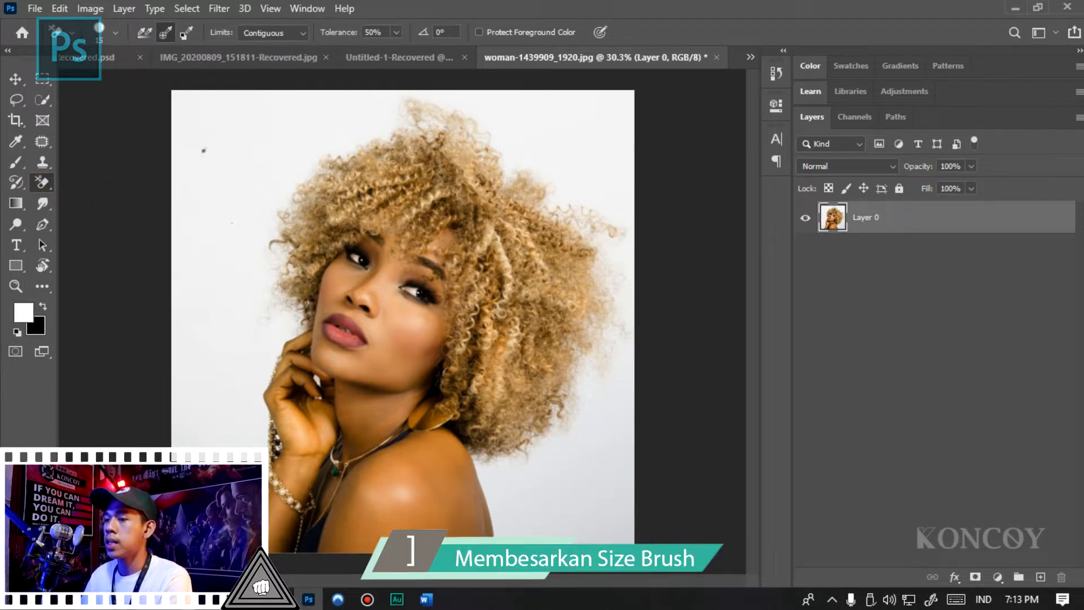
{"action": "key", "text": "bracketright"}
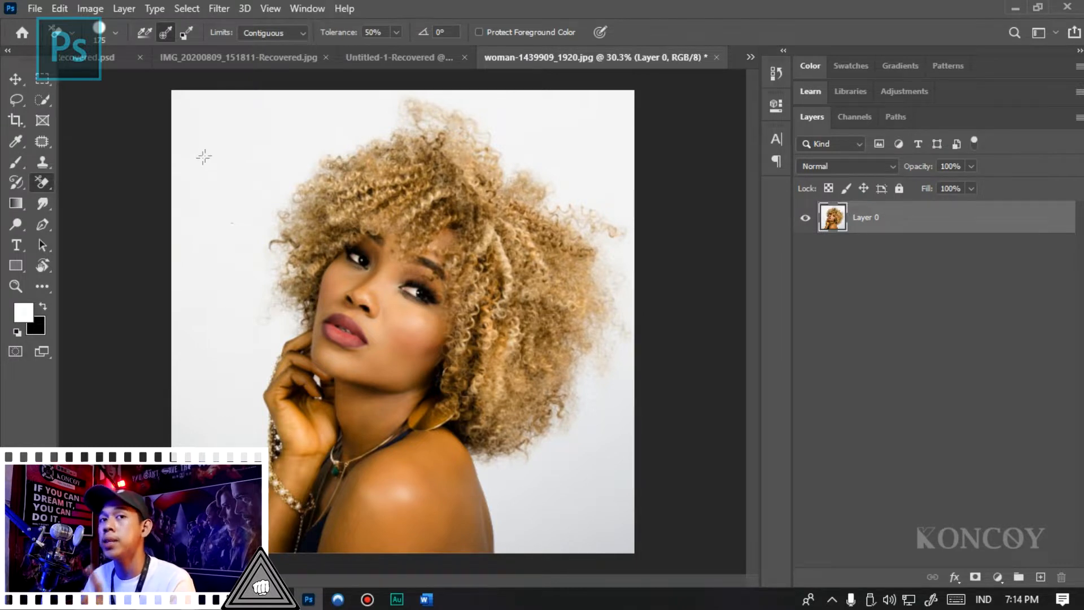
{"action": "key", "text": "Caps_Lock"}
{"action": "key", "text": "Caps_Lock"}
{"action": "key", "text": "Caps_Lock"}
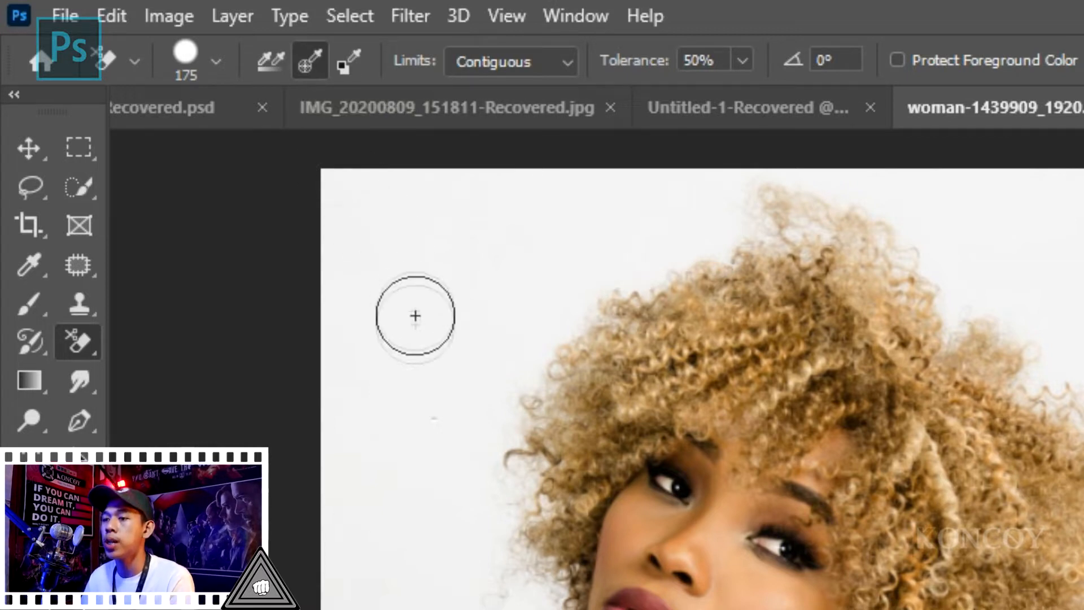
- Set the Background Eraser limits to Discontiguous and its tolerance to 40%
{"action": "left_click", "coordinate": [517, 62]}
{"action": "left_click", "coordinate": [519, 87]}
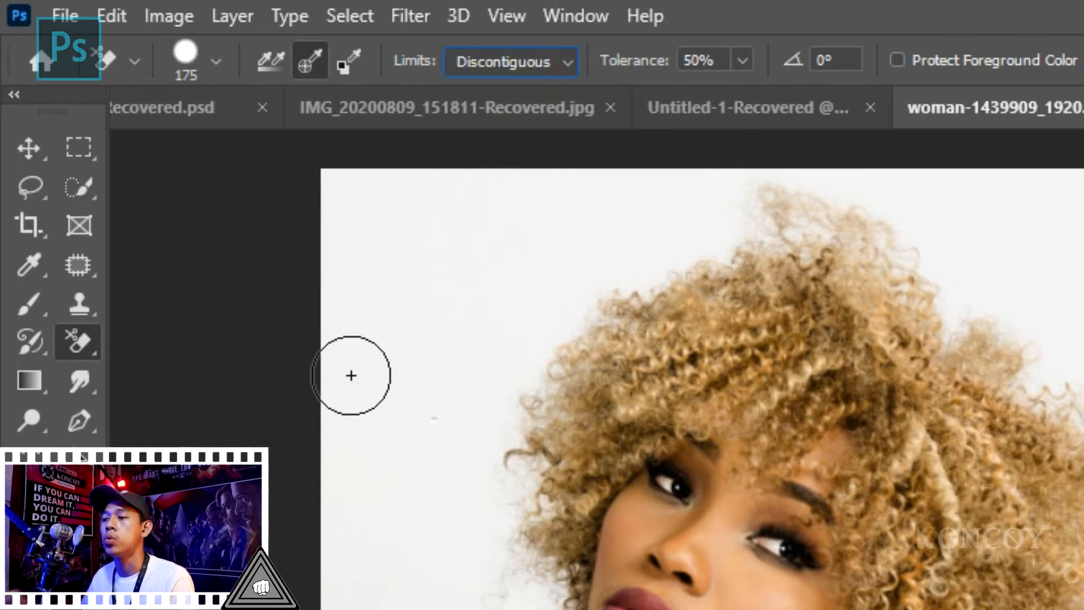
{"action": "left_click", "coordinate": [696, 59]}
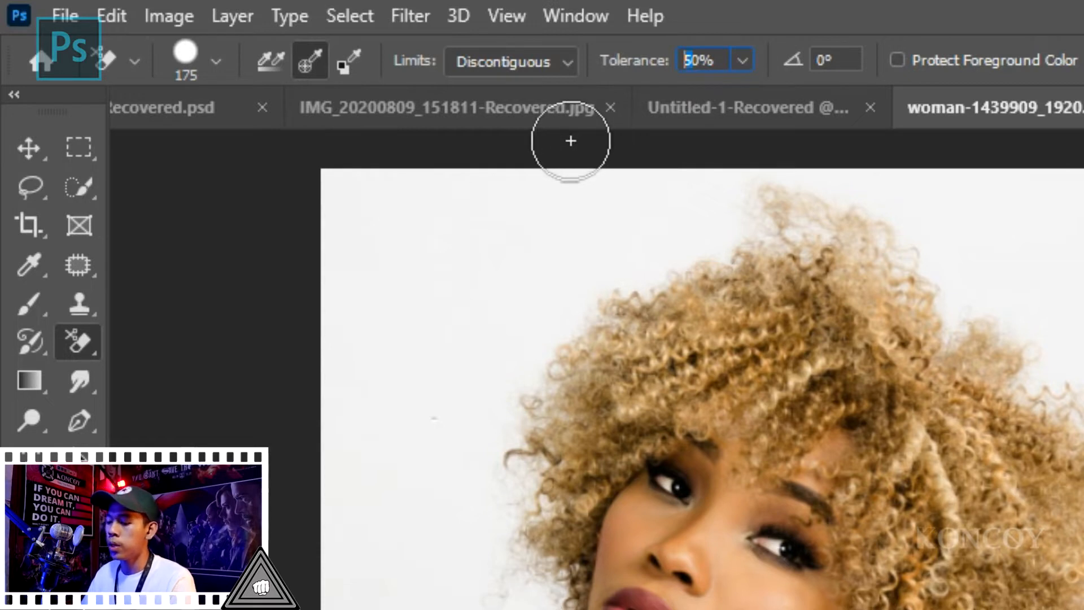
{"action": "type", "text": "444"}
{"action": "key", "text": "BackSpace"}
{"action": "key", "text": "BackSpace"}
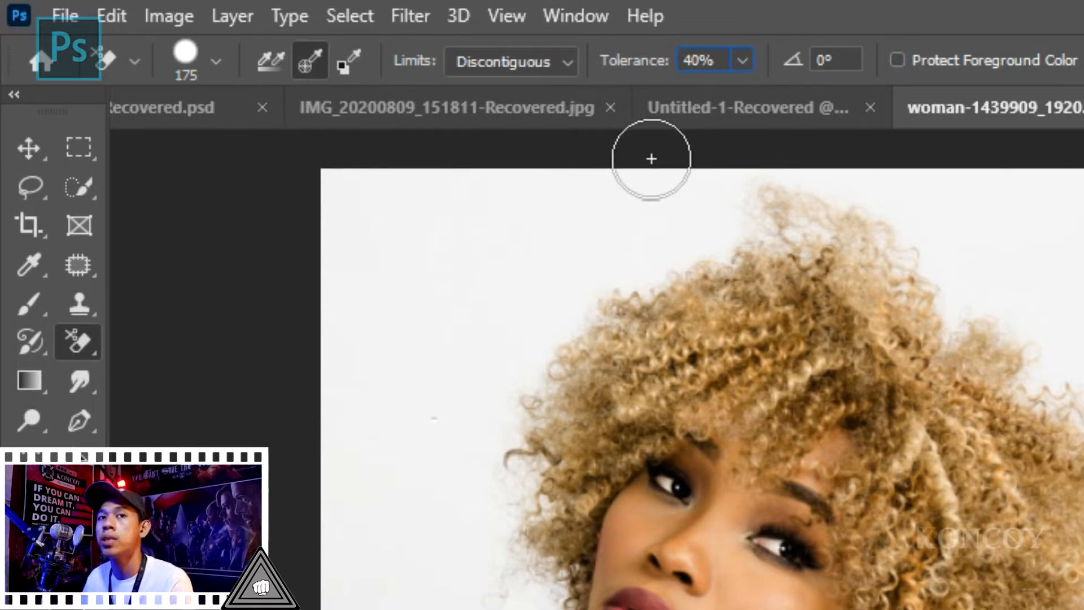
- Try the Background Eraser on the white backdrop beside the hair and undo the test
{"action": "left_click", "coordinate": [603, 266]}
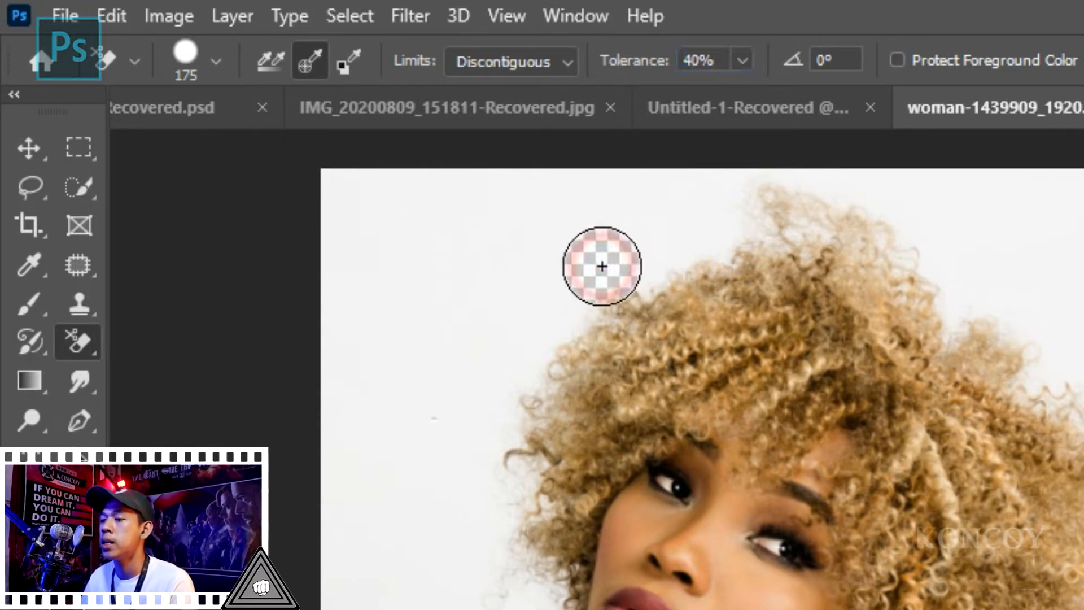
{"action": "key", "text": "ctrl+z"}
{"action": "mouse_move", "coordinate": [666, 245]}
{"action": "left_mouse_down"}
{"action": "mouse_move", "coordinate": [547, 308]}
{"action": "mouse_move", "coordinate": [537, 249]}
{"action": "mouse_move", "coordinate": [394, 339]}
{"action": "mouse_move", "coordinate": [431, 327]}
{"action": "left_mouse_up"}
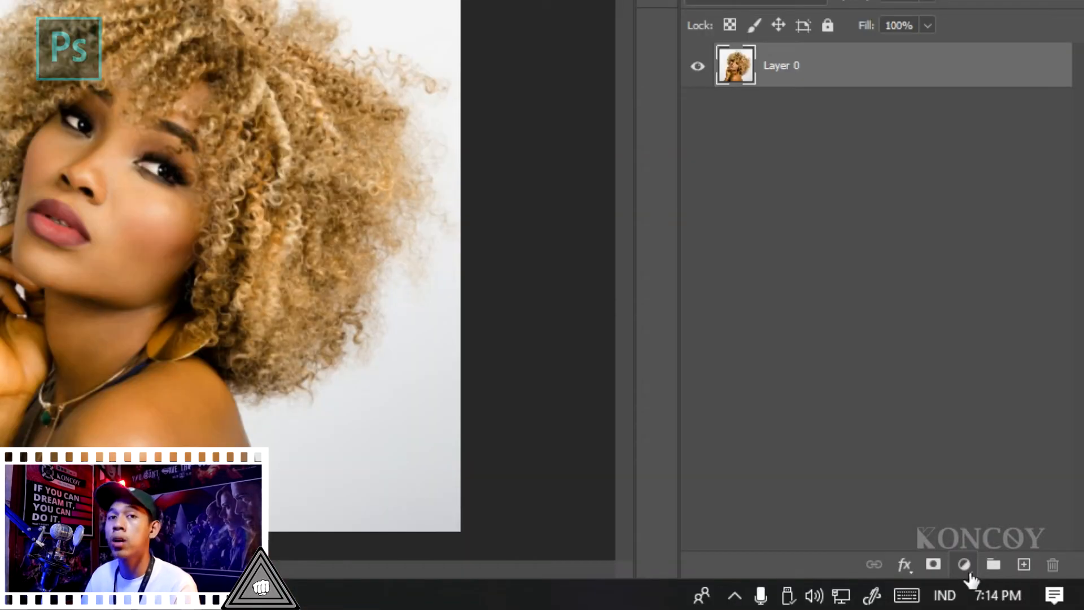
- Add a green 00ff00 Solid Color fill layer and move it beneath the photo layer
{"action": "left_click", "coordinate": [996, 577]}
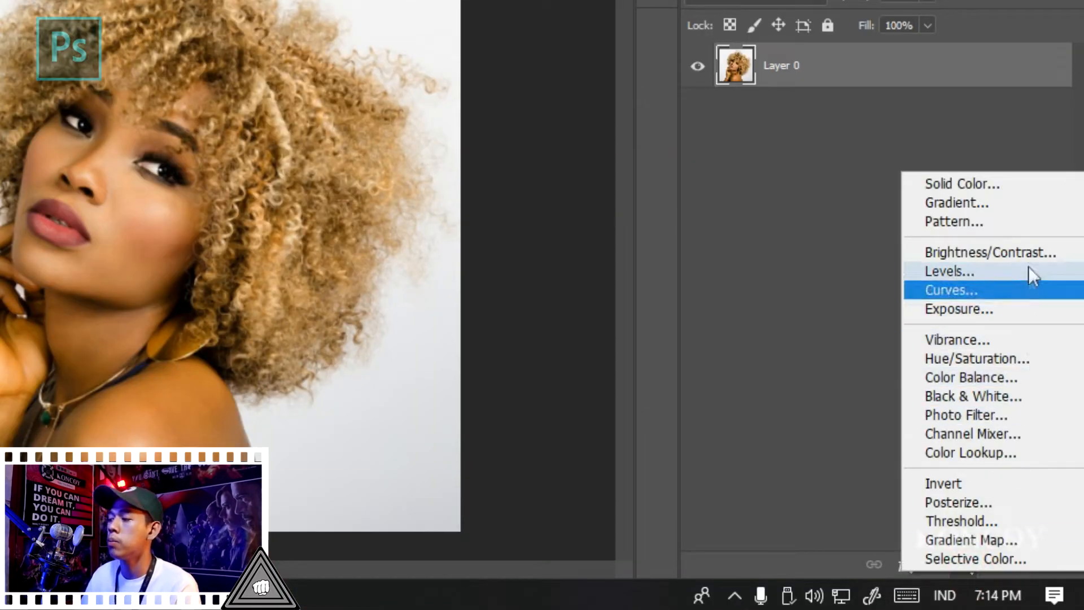
{"action": "left_click", "coordinate": [1011, 201]}
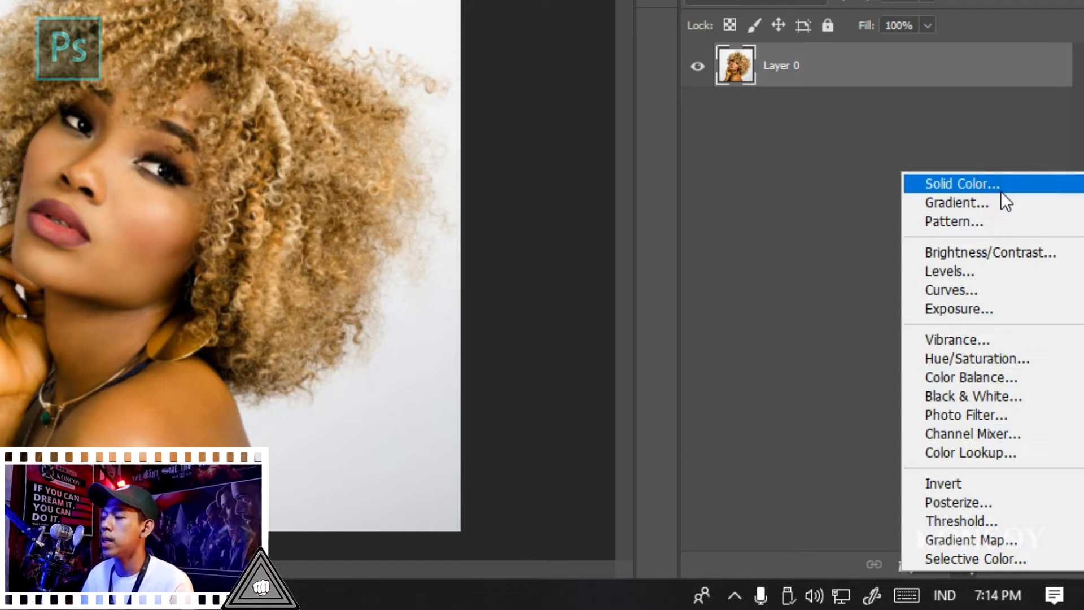
{"action": "left_click", "coordinate": [1000, 190]}
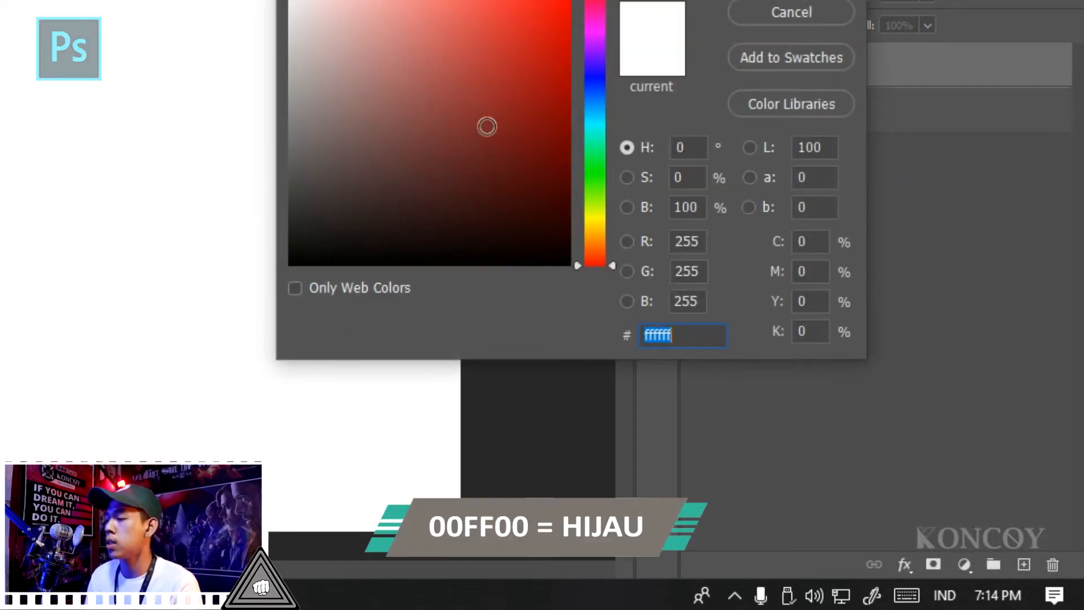
{"action": "type", "text": "00ff00"}
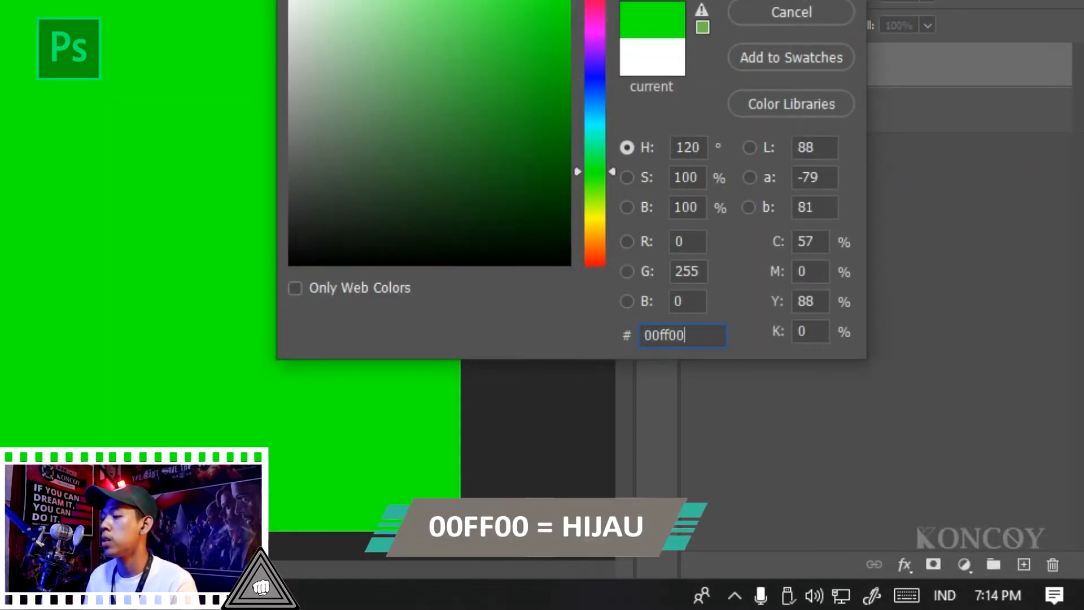
{"action": "key", "text": "Return"}
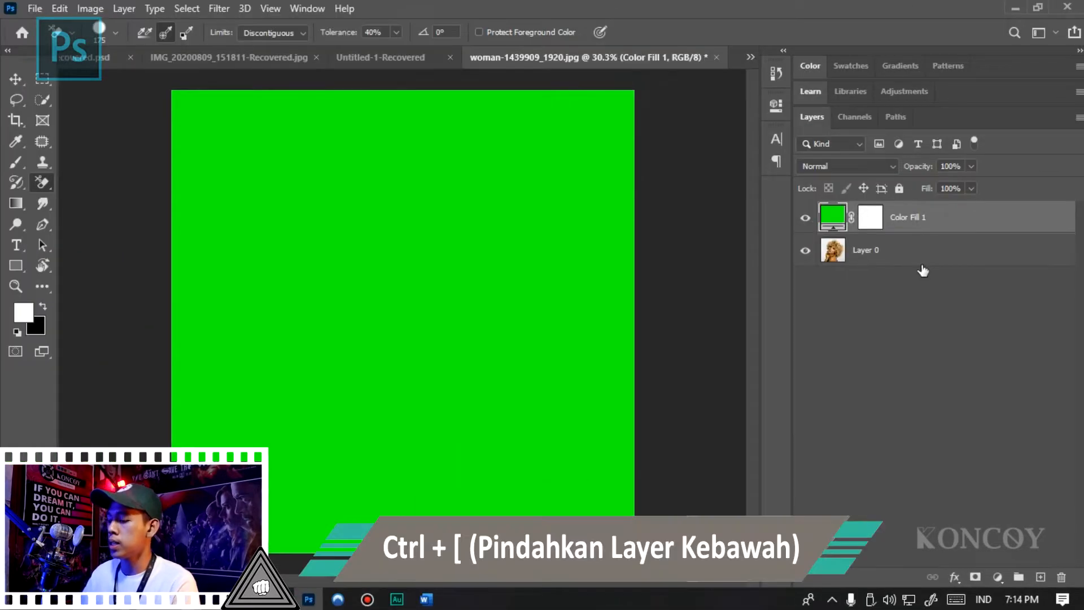
{"action": "key", "text": "ctrl+bracketleft"}
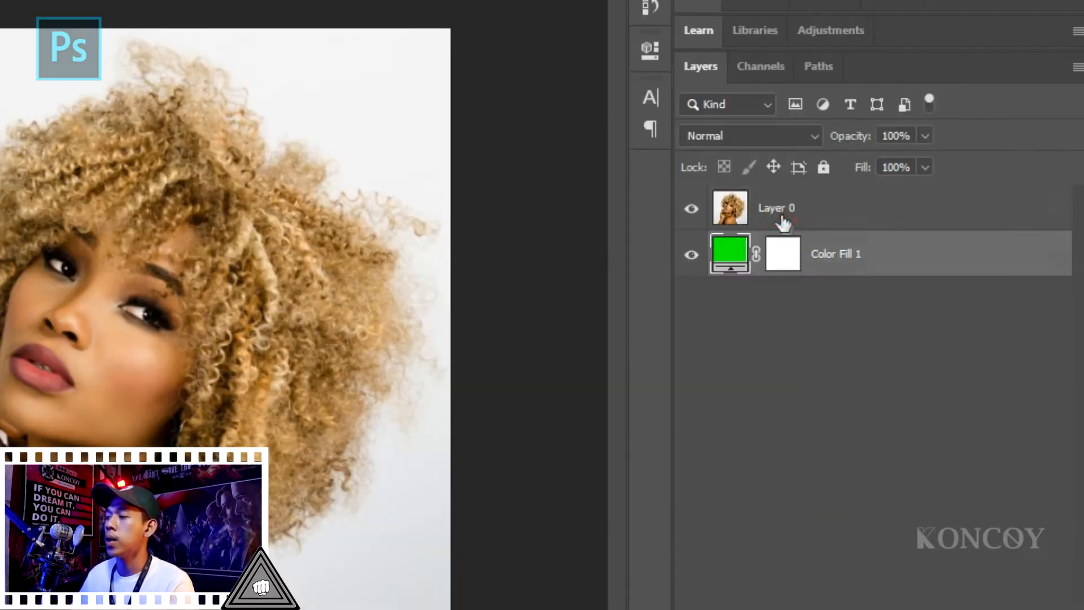
- Rename the photo layer "wanita keriting"
{"action": "double_click", "coordinate": [867, 216]}
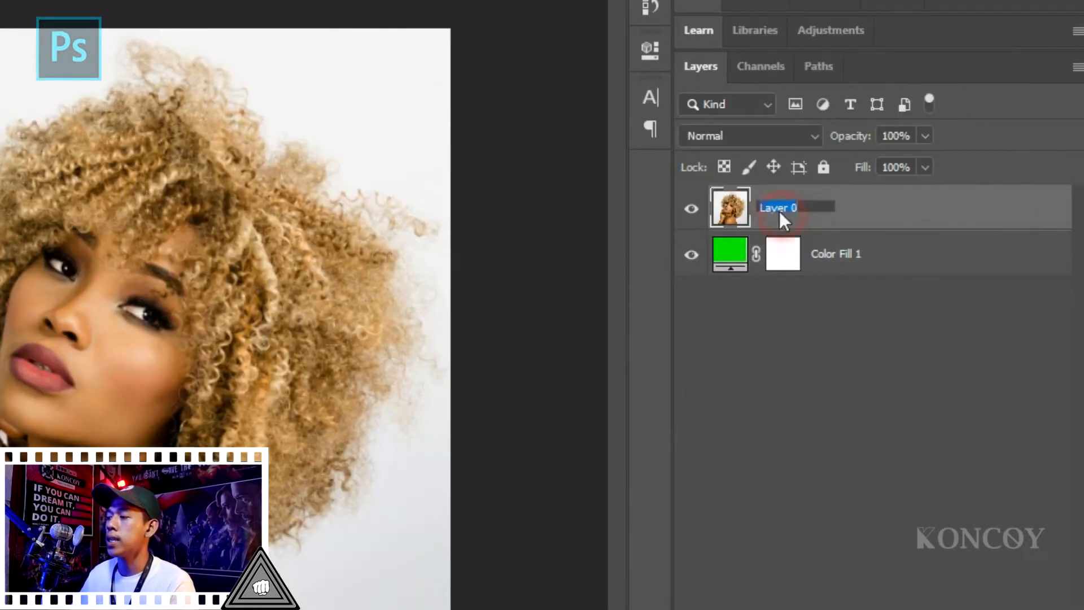
{"action": "type", "text": "wal"}
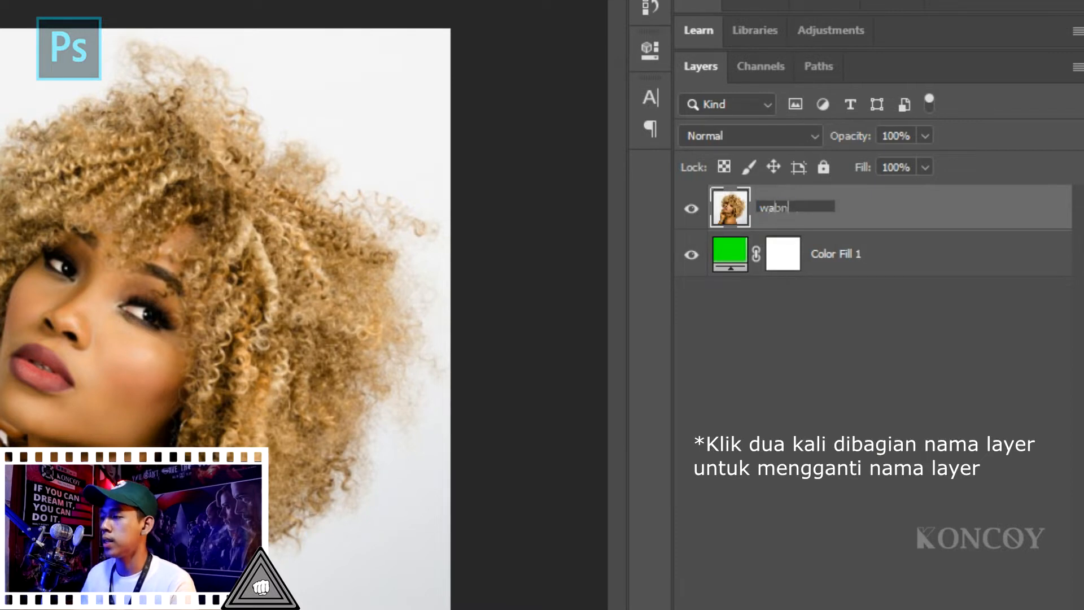
{"action": "type", "text": "ita keriting"}
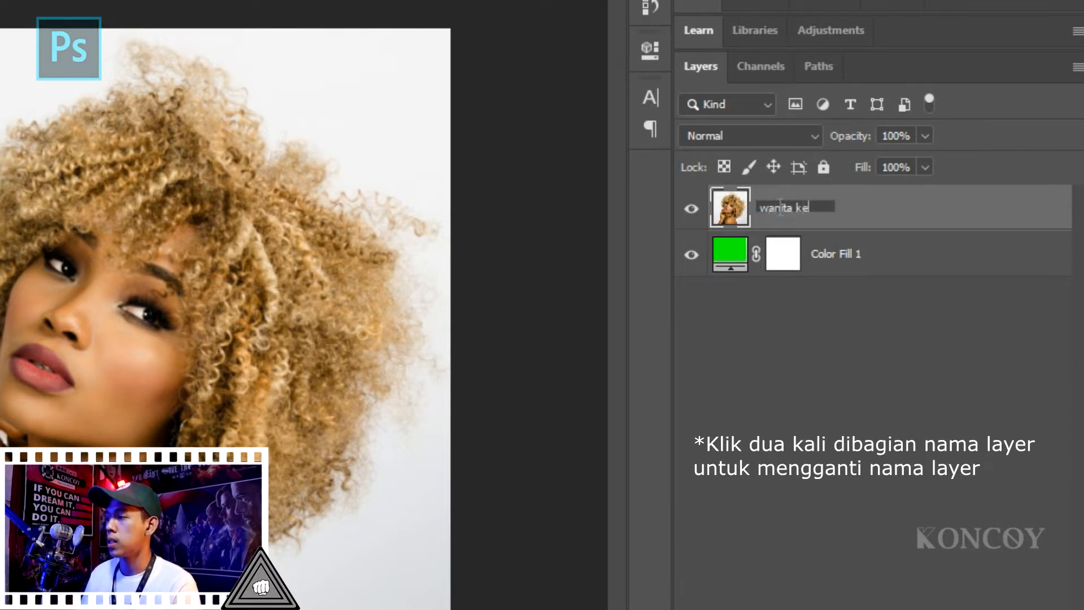
{"action": "key", "text": "Return"}
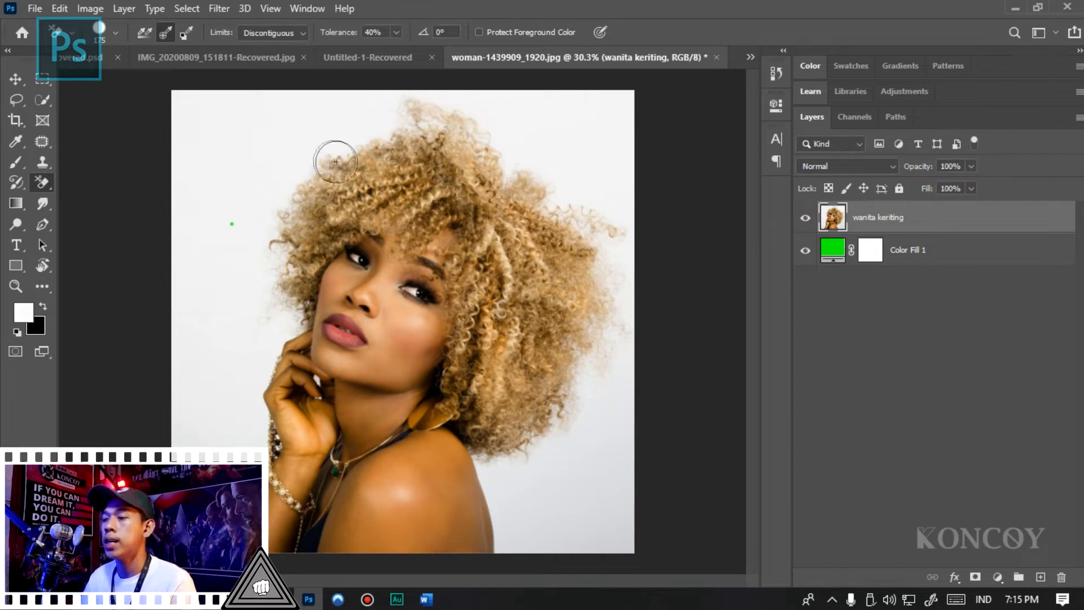
- Try erasing the white backdrop along the upper edge of the hair and undo the stroke
{"action": "mouse_move", "coordinate": [341, 141]}
{"action": "left_mouse_down"}
{"action": "mouse_move", "coordinate": [277, 190]}
{"action": "mouse_move", "coordinate": [445, 118]}
{"action": "mouse_move", "coordinate": [339, 125]}
{"action": "mouse_move", "coordinate": [326, 122]}
{"action": "mouse_move", "coordinate": [370, 112]}
{"action": "mouse_move", "coordinate": [314, 112]}
{"action": "left_mouse_up"}
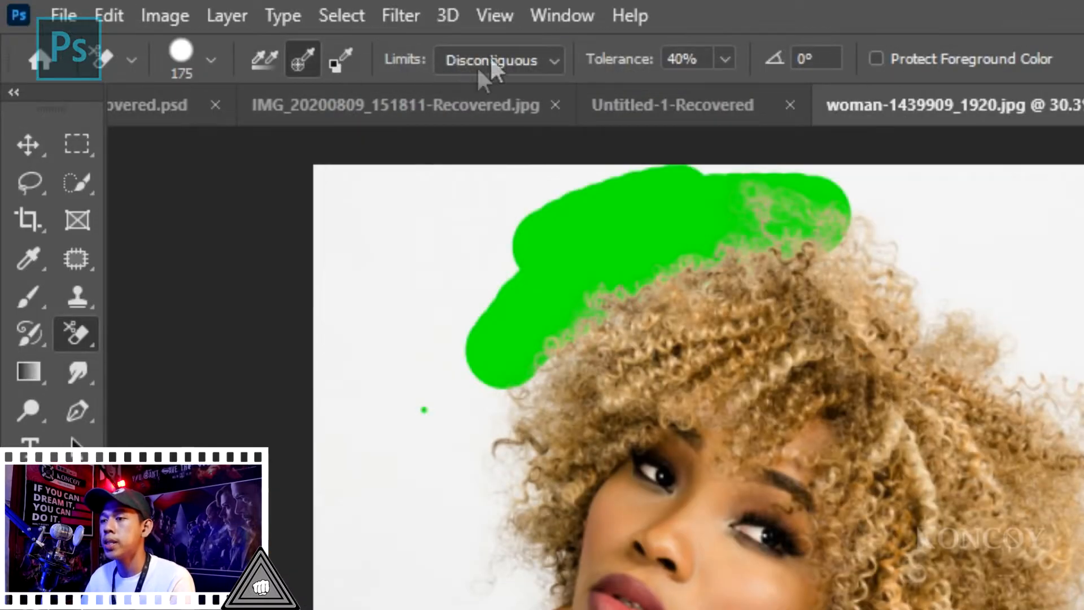
{"action": "scroll", "coordinate": [791, 223], "scroll_direction": "down", "scroll_amount": 1}
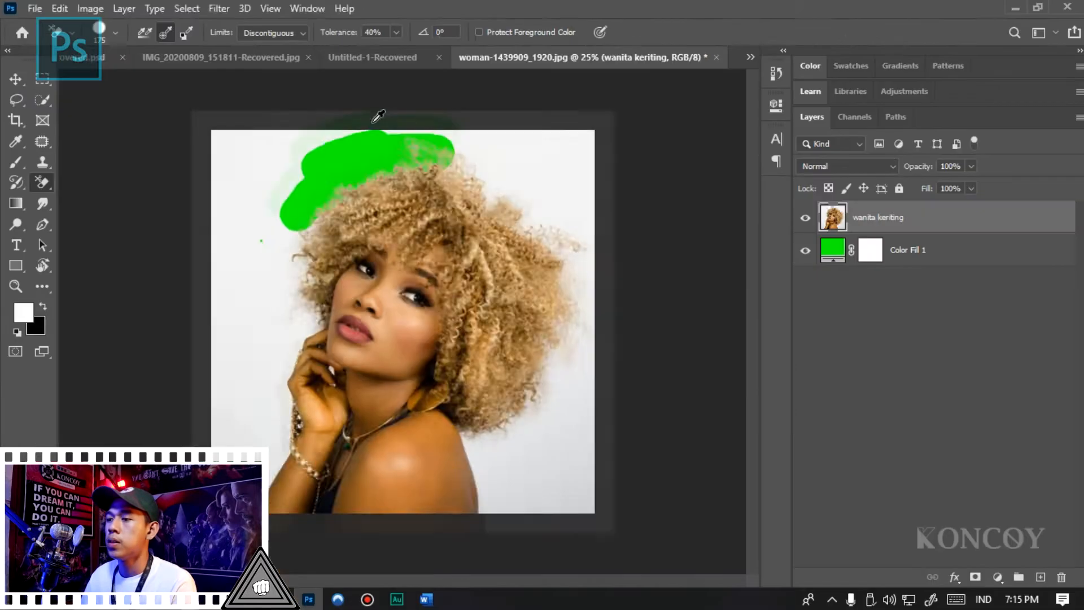
{"action": "scroll", "coordinate": [700, 220], "scroll_direction": "up", "scroll_amount": 2}
{"action": "key", "text": "ctrl+z"}
- Erase the white backdrop around the hair and down beside the bare shoulder with the Background Eraser
{"action": "mouse_move", "coordinate": [351, 145]}
{"action": "left_mouse_down"}
{"action": "mouse_move", "coordinate": [436, 138]}
{"action": "mouse_move", "coordinate": [386, 116]}
{"action": "mouse_move", "coordinate": [285, 138]}
{"action": "mouse_move", "coordinate": [324, 195]}
{"action": "mouse_move", "coordinate": [218, 285]}
{"action": "mouse_move", "coordinate": [254, 320]}
{"action": "mouse_move", "coordinate": [280, 382]}
{"action": "mouse_move", "coordinate": [226, 452]}
{"action": "mouse_move", "coordinate": [175, 361]}
{"action": "mouse_move", "coordinate": [164, 417]}
{"action": "mouse_move", "coordinate": [148, 282]}
{"action": "mouse_move", "coordinate": [206, 368]}
{"action": "mouse_move", "coordinate": [222, 372]}
{"action": "mouse_move", "coordinate": [170, 243]}
{"action": "mouse_move", "coordinate": [167, 143]}
{"action": "mouse_move", "coordinate": [89, 138]}
{"action": "left_mouse_up"}
{"action": "mouse_move", "coordinate": [492, 133]}
{"action": "left_mouse_down"}
{"action": "mouse_move", "coordinate": [522, 161]}
{"action": "mouse_move", "coordinate": [586, 128]}
{"action": "mouse_move", "coordinate": [543, 173]}
{"action": "mouse_move", "coordinate": [564, 163]}
{"action": "mouse_move", "coordinate": [550, 196]}
{"action": "mouse_move", "coordinate": [575, 203]}
{"action": "mouse_move", "coordinate": [627, 250]}
{"action": "mouse_move", "coordinate": [565, 224]}
{"action": "mouse_move", "coordinate": [562, 197]}
{"action": "mouse_move", "coordinate": [567, 228]}
{"action": "mouse_move", "coordinate": [598, 219]}
{"action": "mouse_move", "coordinate": [684, 257]}
{"action": "mouse_move", "coordinate": [659, 107]}
{"action": "mouse_move", "coordinate": [616, 112]}
{"action": "mouse_move", "coordinate": [615, 280]}
{"action": "mouse_move", "coordinate": [675, 339]}
{"action": "mouse_move", "coordinate": [683, 379]}
{"action": "mouse_move", "coordinate": [636, 360]}
{"action": "mouse_move", "coordinate": [656, 399]}
{"action": "mouse_move", "coordinate": [614, 497]}
{"action": "mouse_move", "coordinate": [615, 473]}
{"action": "mouse_move", "coordinate": [640, 480]}
{"action": "mouse_move", "coordinate": [667, 533]}
{"action": "mouse_move", "coordinate": [574, 582]}
{"action": "mouse_move", "coordinate": [581, 552]}
{"action": "mouse_move", "coordinate": [554, 568]}
{"action": "mouse_move", "coordinate": [520, 554]}
{"action": "mouse_move", "coordinate": [536, 570]}
{"action": "mouse_move", "coordinate": [711, 575]}
{"action": "mouse_move", "coordinate": [667, 547]}
{"action": "left_mouse_up"}
{"action": "scroll", "coordinate": [616, 326], "scroll_direction": "down", "scroll_amount": 3}
{"action": "scroll", "coordinate": [615, 326], "scroll_direction": "down", "scroll_amount": 3}
{"action": "mouse_move", "coordinate": [644, 435]}
{"action": "left_mouse_down"}
{"action": "mouse_move", "coordinate": [620, 439]}
{"action": "mouse_move", "coordinate": [666, 423]}
{"action": "left_mouse_up"}
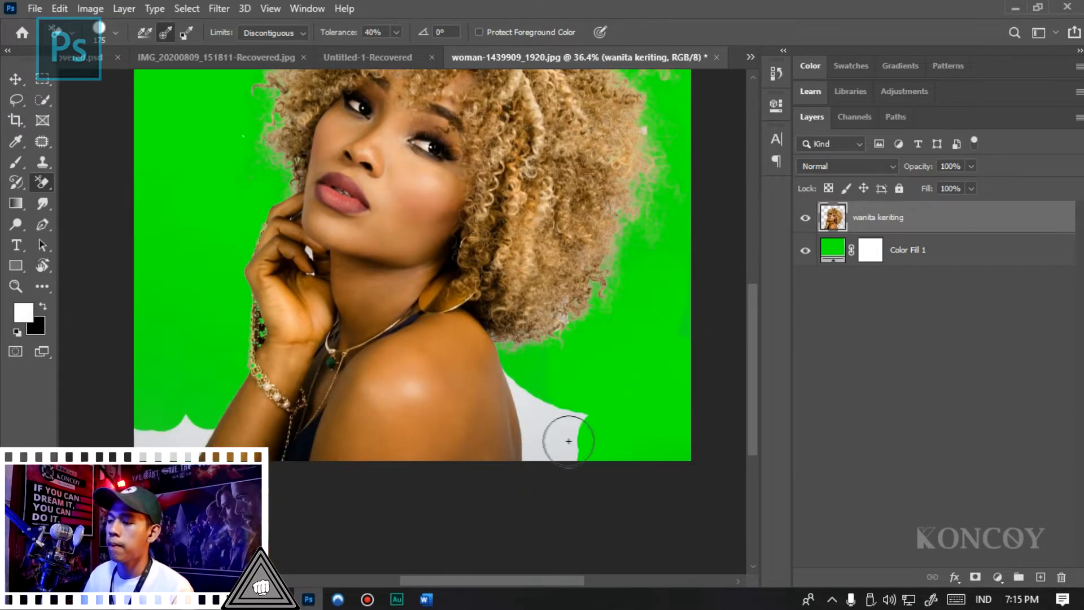
{"action": "mouse_move", "coordinate": [561, 438]}
{"action": "left_mouse_down"}
{"action": "mouse_move", "coordinate": [574, 402]}
{"action": "mouse_move", "coordinate": [531, 398]}
{"action": "left_mouse_up"}
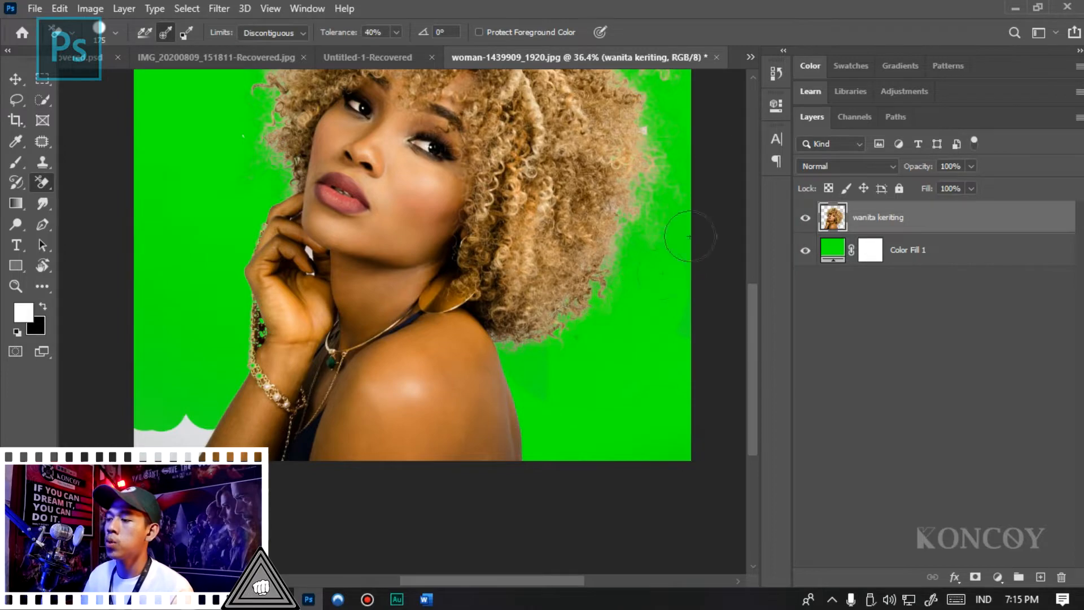
- Erase the faint backdrop residue between the lower edge of the hair and the shoulder
{"action": "scroll", "coordinate": [556, 398], "scroll_direction": "down", "scroll_amount": 2}
{"action": "scroll", "coordinate": [506, 471], "scroll_direction": "up", "scroll_amount": 4}
{"action": "scroll", "coordinate": [506, 471], "scroll_direction": "up", "scroll_amount": 6}
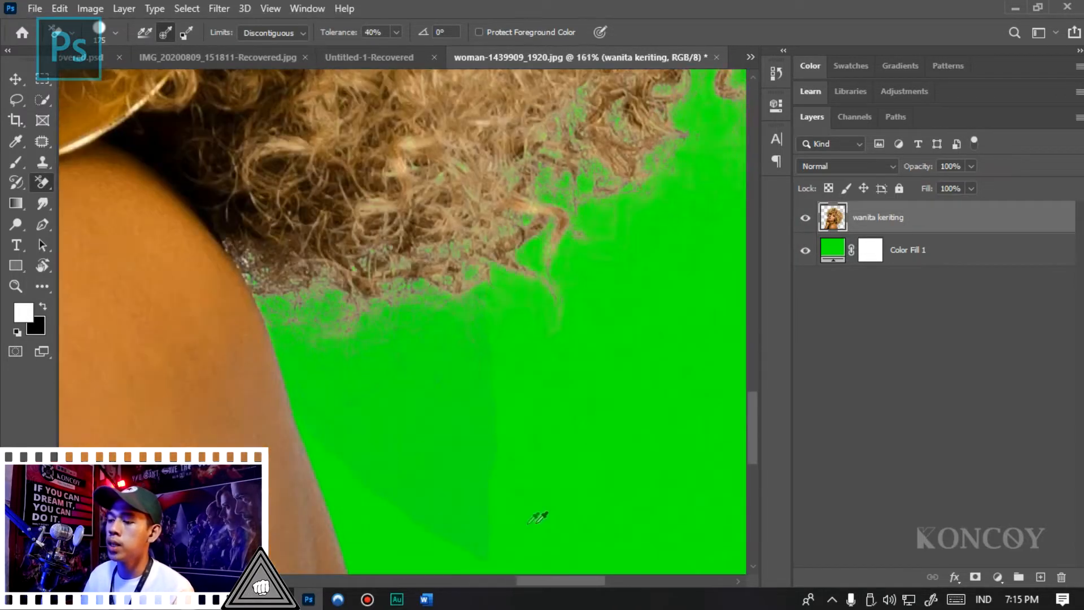
{"action": "scroll", "coordinate": [425, 309], "scroll_direction": "down", "scroll_amount": 3}
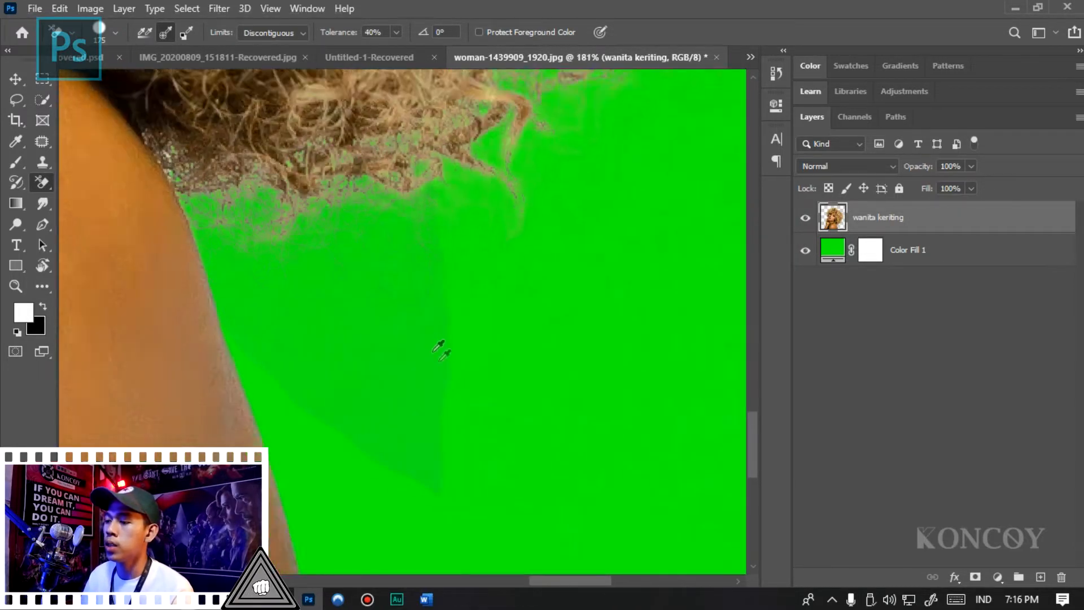
{"action": "scroll", "coordinate": [441, 346], "scroll_direction": "up", "scroll_amount": 4}
{"action": "scroll", "coordinate": [451, 360], "scroll_direction": "down", "scroll_amount": 4}
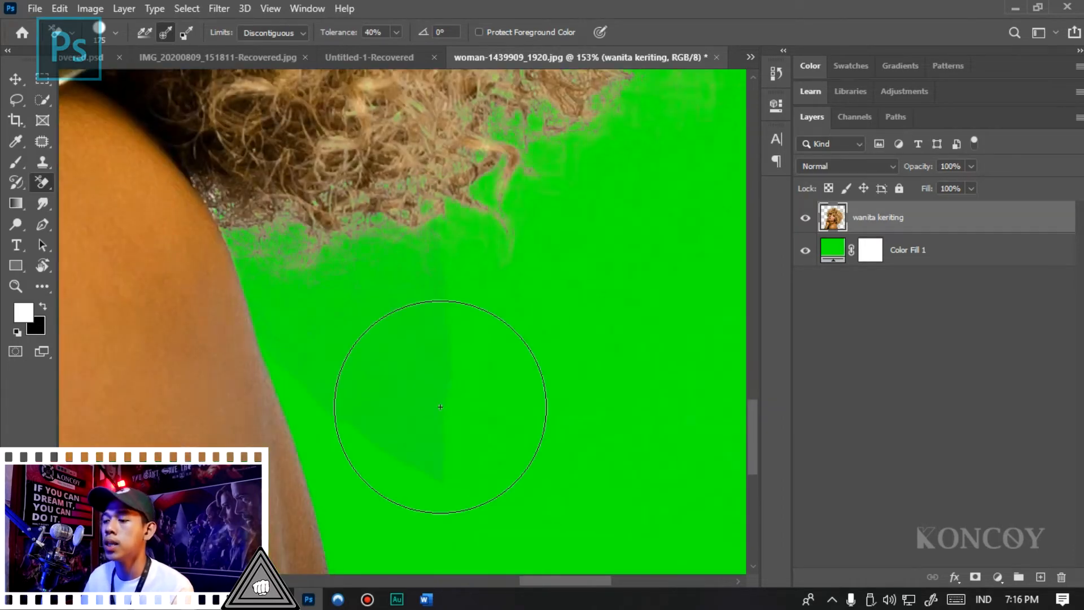
{"action": "scroll", "coordinate": [558, 364], "scroll_direction": "down", "scroll_amount": 9}
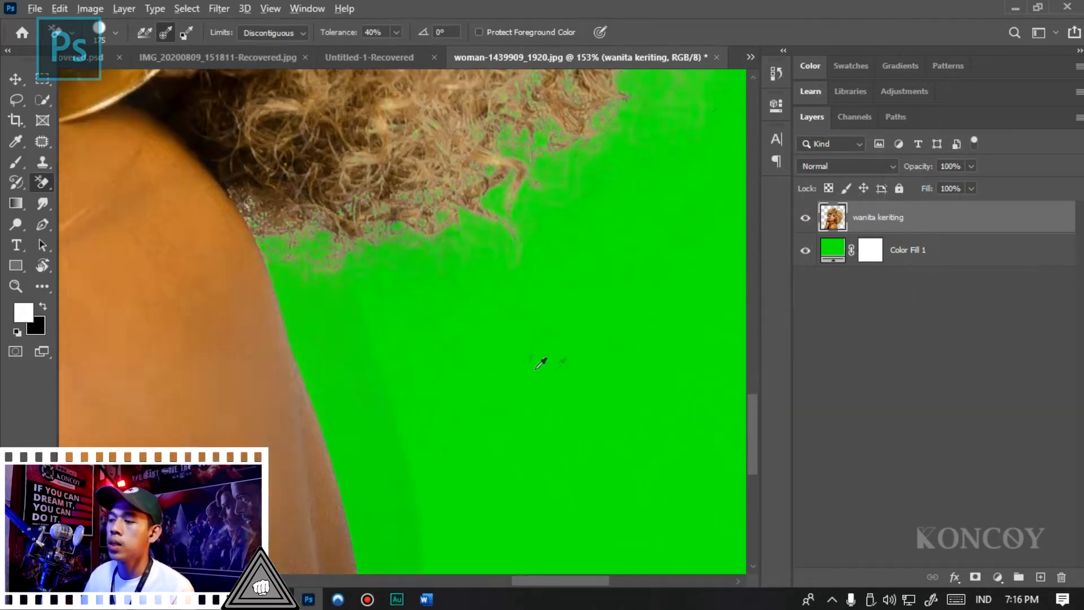
{"action": "scroll", "coordinate": [667, 226], "scroll_direction": "up", "scroll_amount": 6}
{"action": "scroll", "coordinate": [507, 387], "scroll_direction": "down", "scroll_amount": 8}
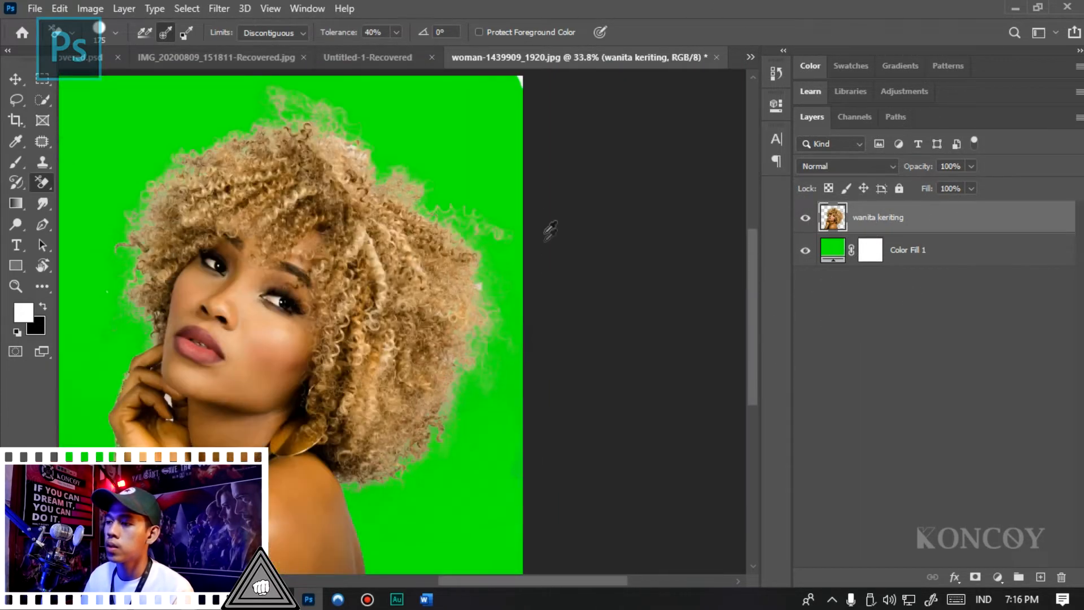
- Erase the remaining white backdrop beside the forearm and check the cut-out edges around the bracelet and hair
{"action": "scroll", "coordinate": [305, 426], "scroll_direction": "up", "scroll_amount": 3}
{"action": "scroll", "coordinate": [169, 429], "scroll_direction": "up", "scroll_amount": 2}
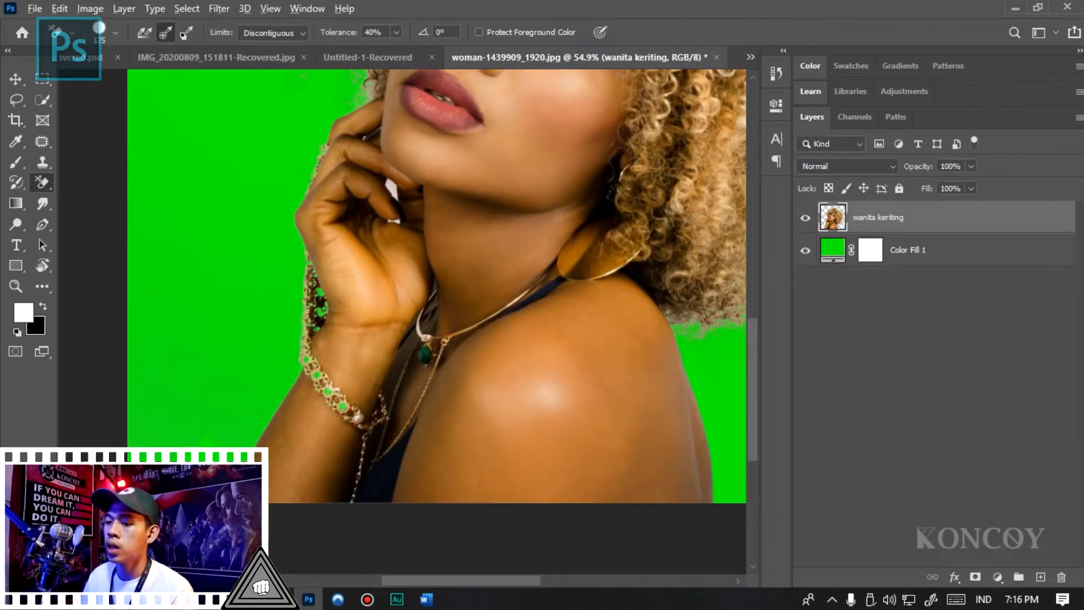
{"action": "scroll", "coordinate": [220, 435], "scroll_direction": "up", "scroll_amount": 3}
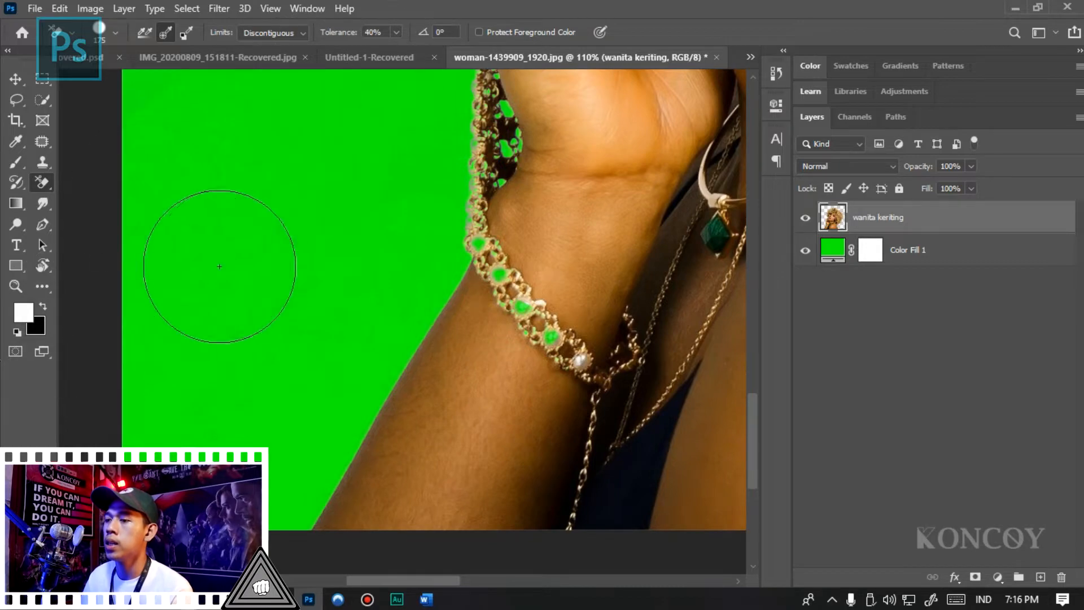
{"action": "scroll", "coordinate": [241, 452], "scroll_direction": "down", "scroll_amount": 2}
{"action": "scroll", "coordinate": [246, 446], "scroll_direction": "down", "scroll_amount": 5}
{"action": "scroll", "coordinate": [756, 257], "scroll_direction": "up", "scroll_amount": 4}
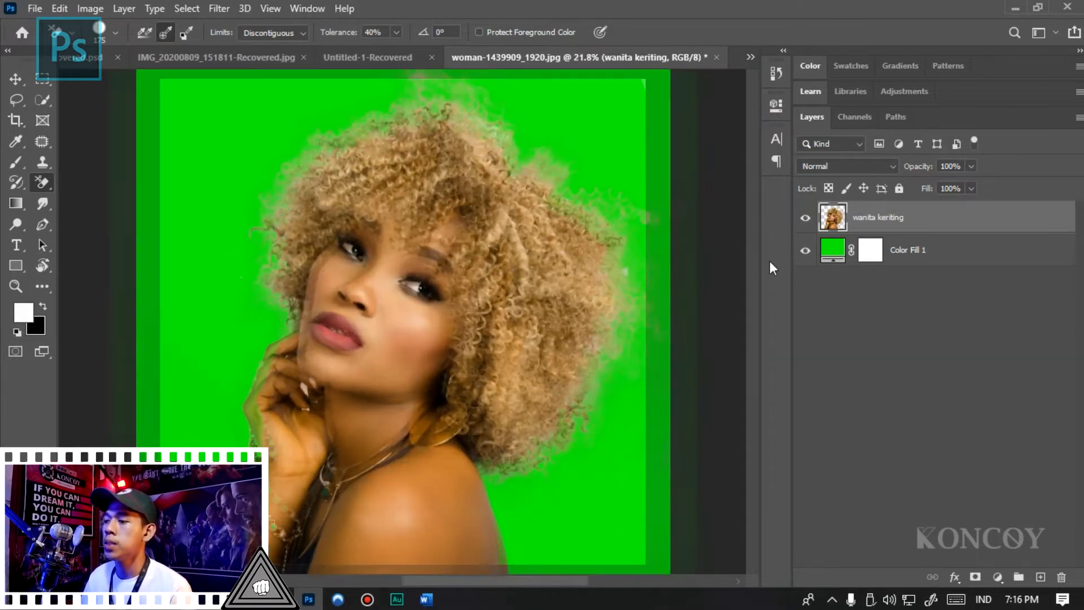
{"action": "scroll", "coordinate": [756, 254], "scroll_direction": "down", "scroll_amount": 3}
{"action": "scroll", "coordinate": [259, 280], "scroll_direction": "down", "scroll_amount": 2}
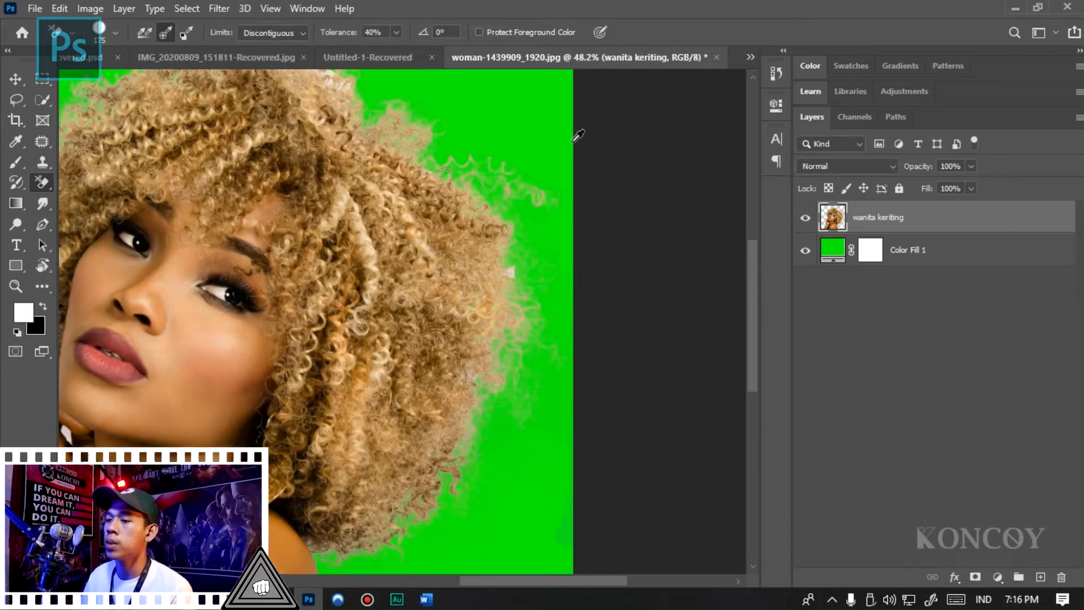
- Erase the white gaps between the fingers below the chin with the Background Eraser reduced to size 50
{"action": "key", "text": "v"}
{"action": "scroll", "coordinate": [217, 456], "scroll_direction": "down", "scroll_amount": 1}
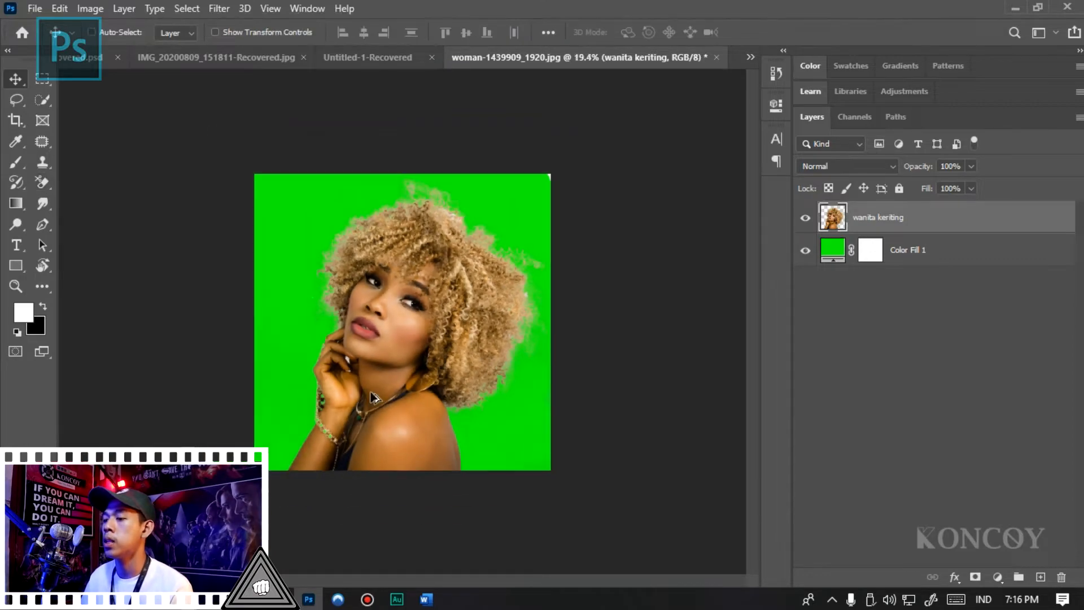
{"action": "scroll", "coordinate": [243, 457], "scroll_direction": "up", "scroll_amount": 2}
{"action": "scroll", "coordinate": [286, 377], "scroll_direction": "up", "scroll_amount": 4}
{"action": "key", "text": "e"}
{"action": "scroll", "coordinate": [326, 390], "scroll_direction": "up", "scroll_amount": 12}
{"action": "key", "text": "bracketleft"}
{"action": "key", "text": "bracketleft"}
{"action": "key", "text": "bracketleft"}
{"action": "key", "text": "bracketleft"}
{"action": "key", "text": "bracketleft"}
{"action": "key", "text": "bracketleft"}
{"action": "key", "text": "bracketleft"}
{"action": "key", "text": "bracketleft"}
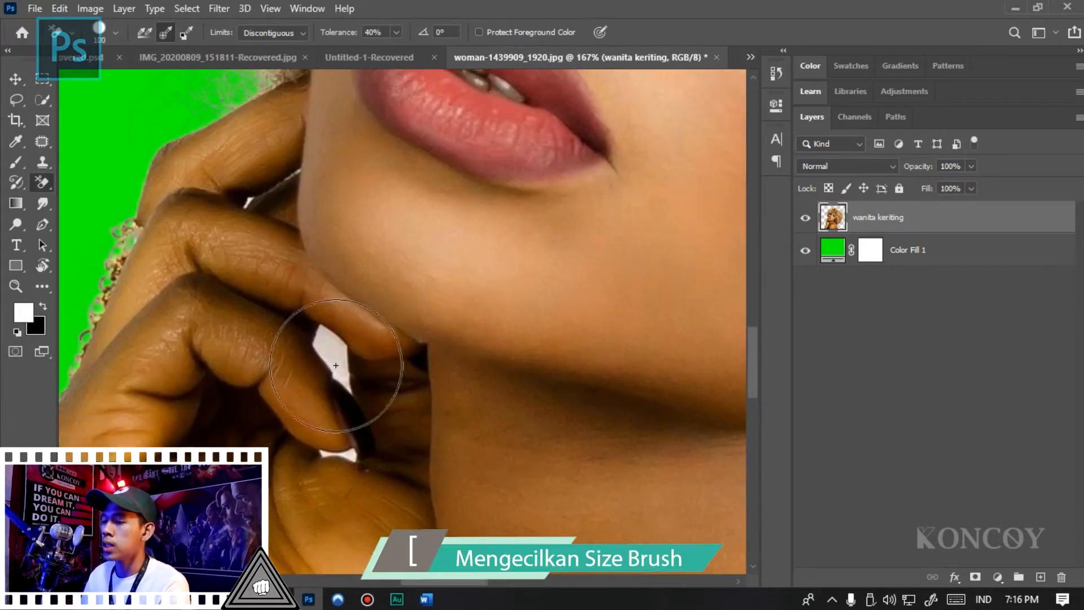
{"action": "left_click_drag", "start_coordinate": [325, 336], "coordinate": [336, 364]}
{"action": "left_click_drag", "start_coordinate": [356, 407], "coordinate": [341, 452]}
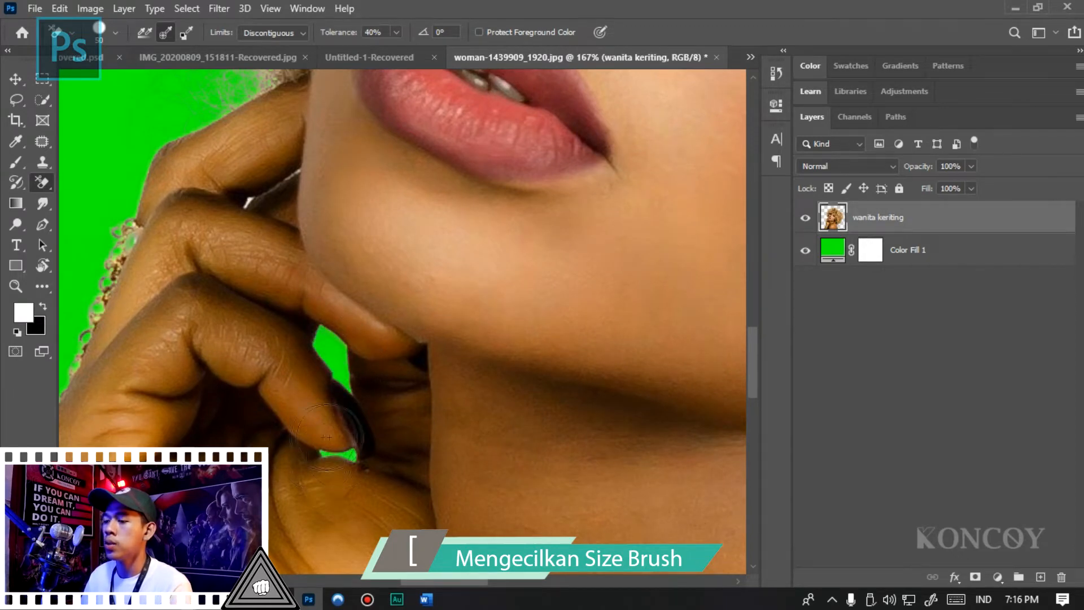
{"action": "key", "text": "v"}
{"action": "scroll", "coordinate": [298, 344], "scroll_direction": "down", "scroll_amount": 11}
{"action": "scroll", "coordinate": [729, 223], "scroll_direction": "up", "scroll_amount": 2}
{"action": "scroll", "coordinate": [367, 420], "scroll_direction": "down", "scroll_amount": 2}
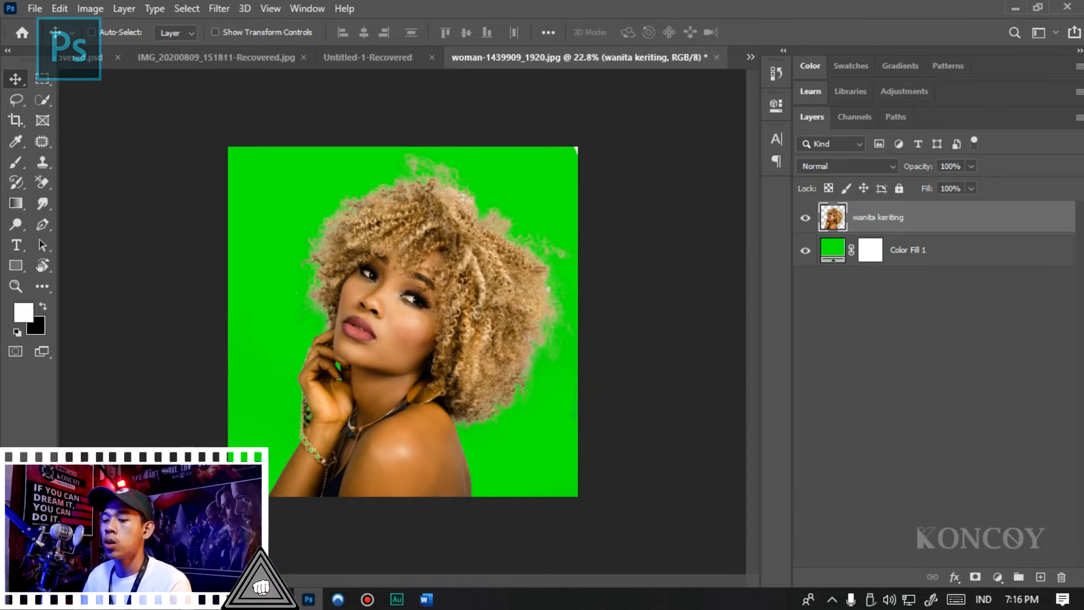
- Place the landscape picture from File Explorer, enlarge it to cover the canvas, and move it below the wanita keriting layer
{"action": "left_click", "coordinate": [1015, 7]}
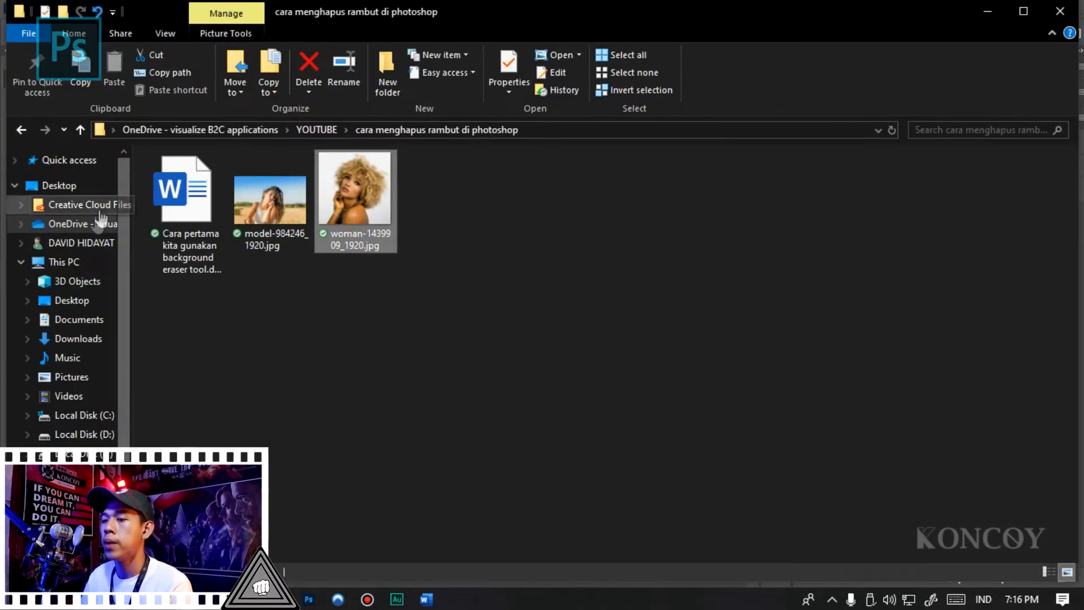
{"action": "left_click_drag", "start_coordinate": [356, 198], "coordinate": [399, 310]}
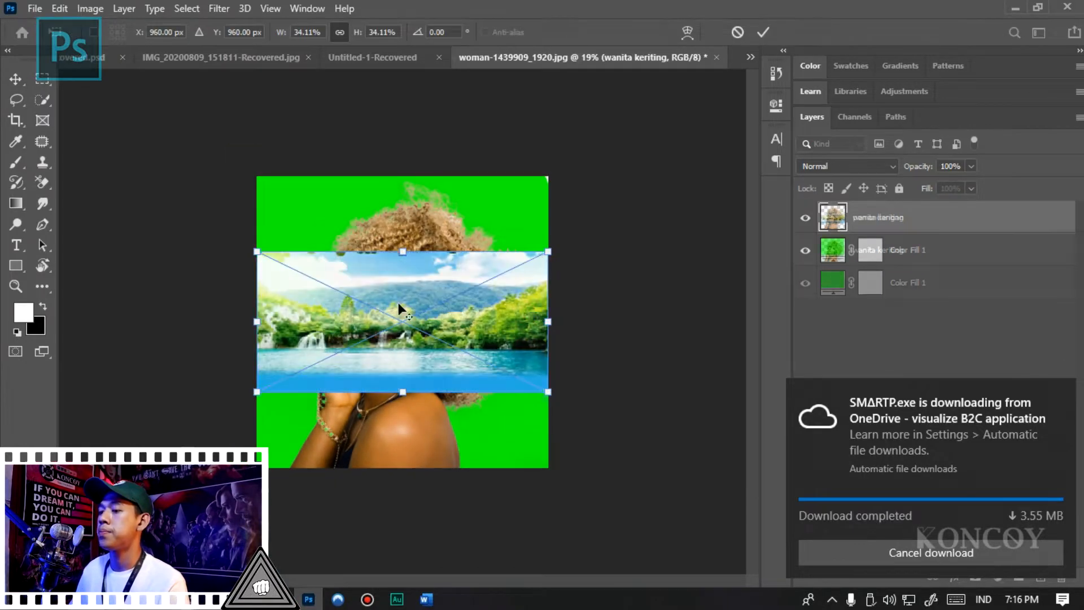
{"action": "left_click_drag", "start_coordinate": [548, 251], "coordinate": [674, 96]}
{"action": "double_click", "coordinate": [483, 310]}
{"action": "left_click_drag", "start_coordinate": [892, 225], "coordinate": [881, 270]}
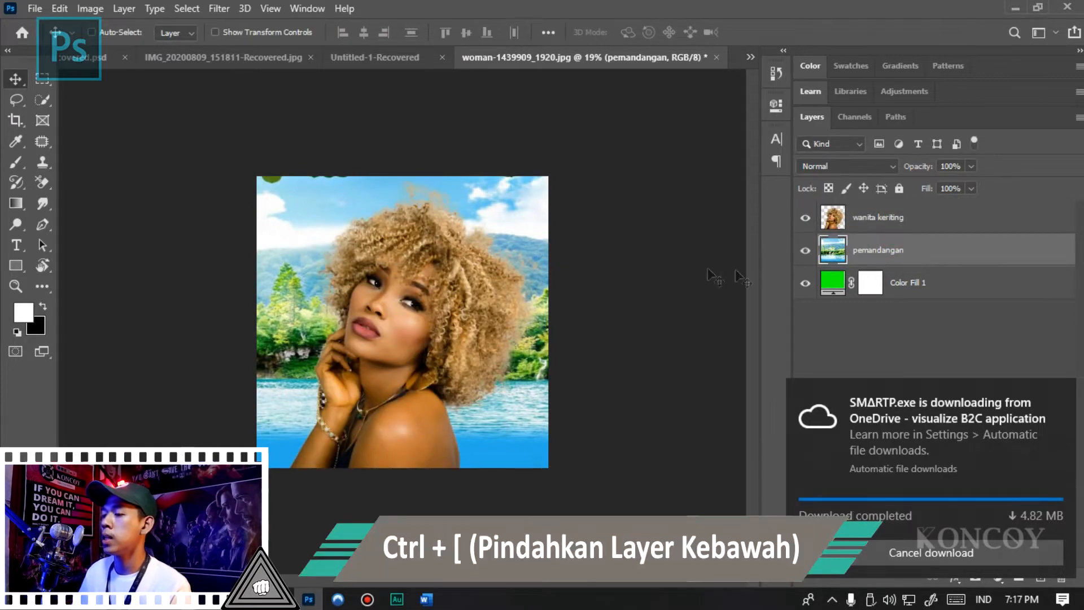
- Examine the curly hair's cut-out edges against the landscape background at several magnifications
{"action": "scroll", "coordinate": [622, 269], "scroll_direction": "up", "scroll_amount": 4}
{"action": "scroll", "coordinate": [576, 235], "scroll_direction": "down", "scroll_amount": 3}
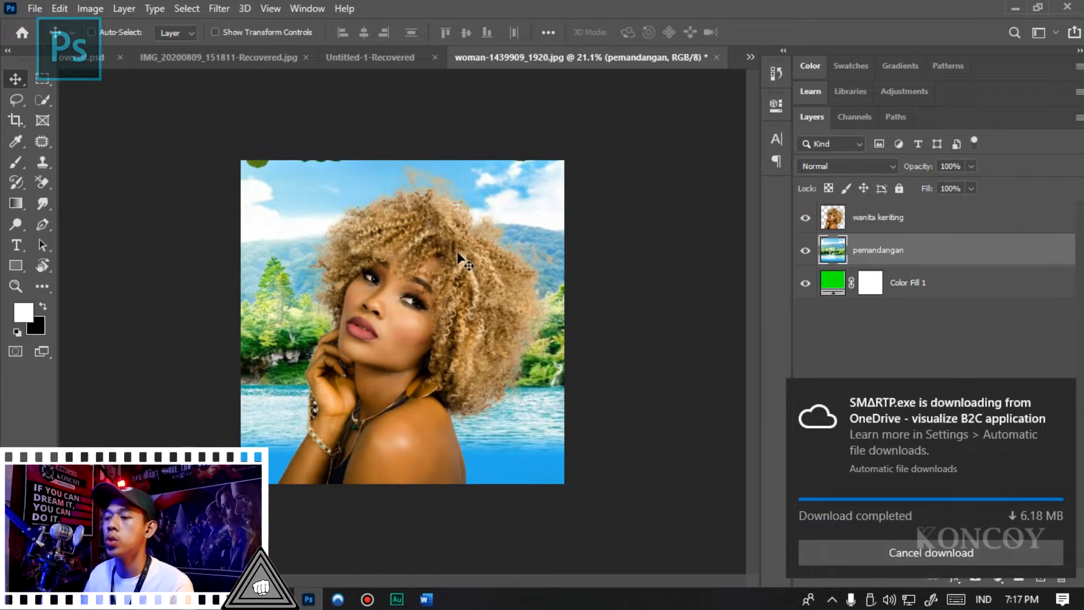
{"action": "scroll", "coordinate": [458, 256], "scroll_direction": "up", "scroll_amount": 4}
{"action": "scroll", "coordinate": [395, 254], "scroll_direction": "down", "scroll_amount": 3}
{"action": "scroll", "coordinate": [226, 204], "scroll_direction": "up", "scroll_amount": 2}
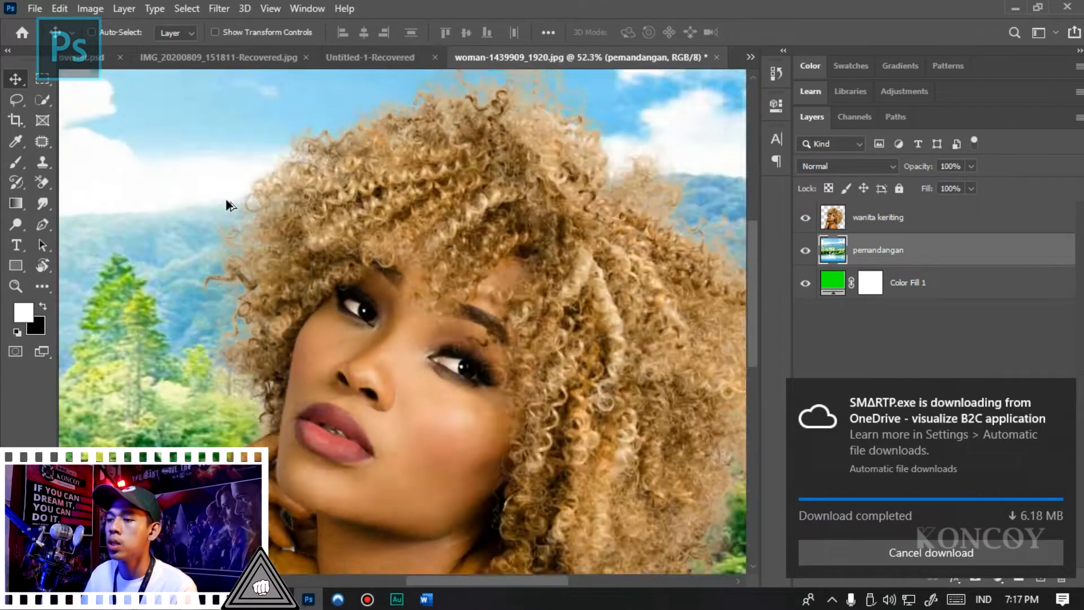
{"action": "scroll", "coordinate": [229, 205], "scroll_direction": "up", "scroll_amount": 2}
{"action": "scroll", "coordinate": [300, 165], "scroll_direction": "down", "scroll_amount": 3}
{"action": "scroll", "coordinate": [416, 169], "scroll_direction": "up", "scroll_amount": 4}
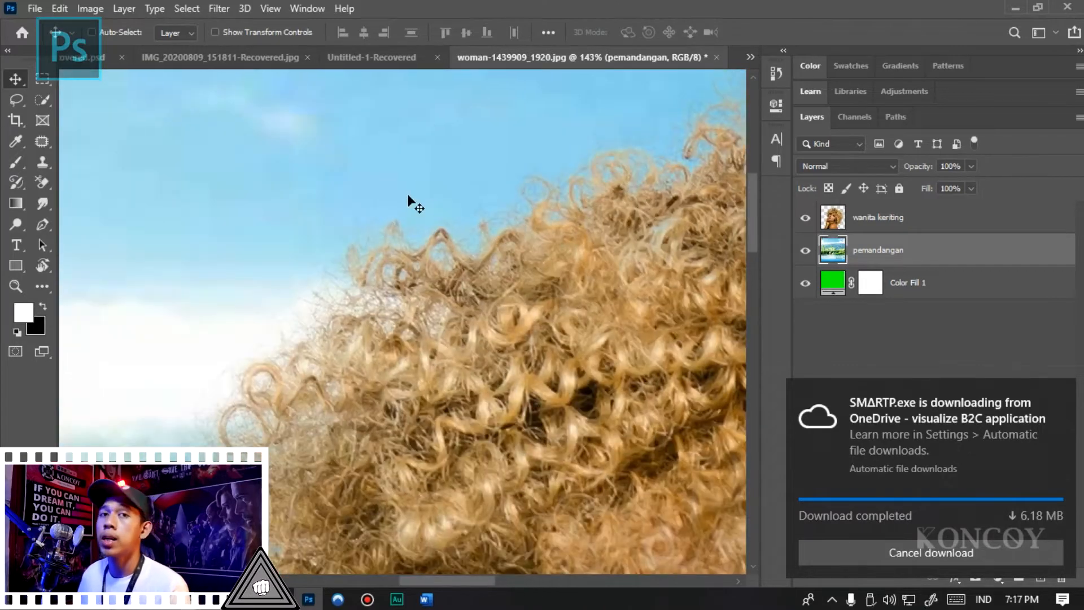
{"action": "scroll", "coordinate": [285, 247], "scroll_direction": "down", "scroll_amount": 2}
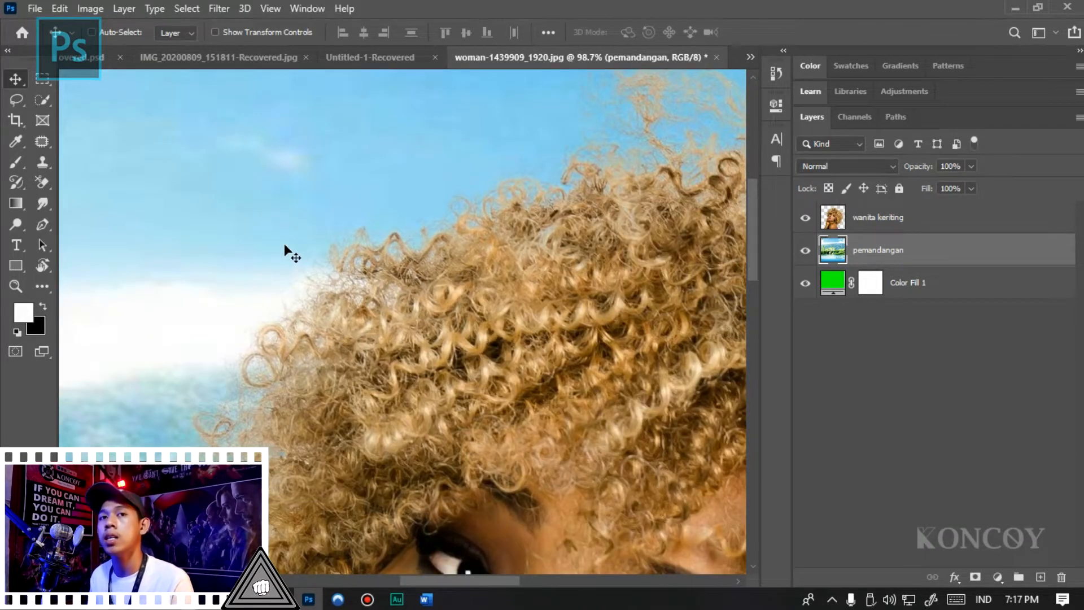
{"action": "scroll", "coordinate": [205, 238], "scroll_direction": "down", "scroll_amount": 4}
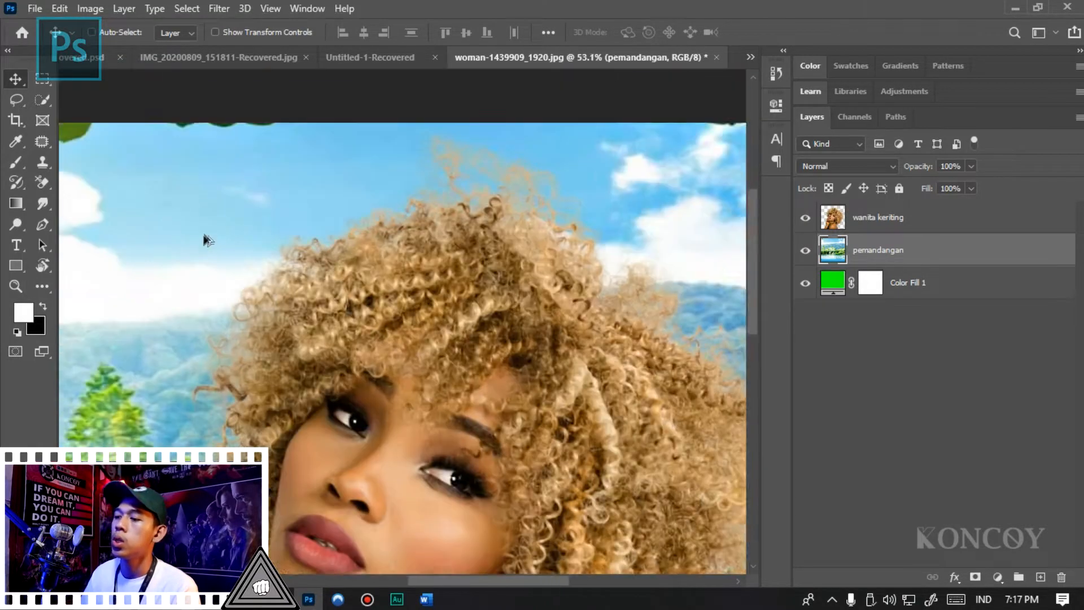
{"action": "scroll", "coordinate": [601, 314], "scroll_direction": "up", "scroll_amount": 4}
{"action": "scroll", "coordinate": [602, 315], "scroll_direction": "up", "scroll_amount": 1}
- Erase a patch of light curls inside the hair on the wanita keriting layer with the Background Eraser
{"action": "key", "text": "e"}
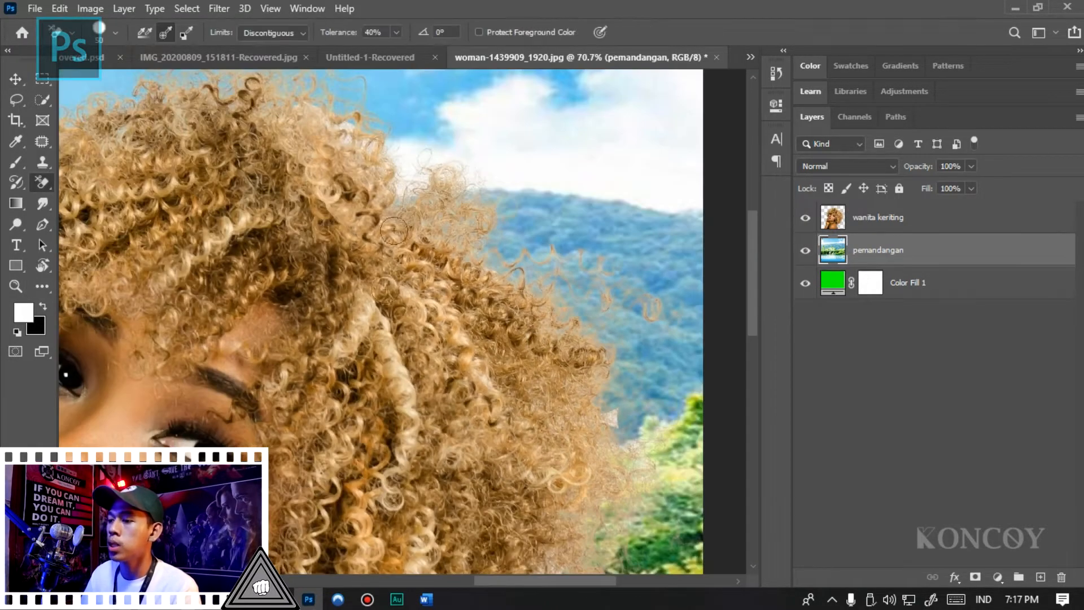
{"action": "scroll", "coordinate": [400, 353], "scroll_direction": "up", "scroll_amount": 4}
{"action": "scroll", "coordinate": [339, 362], "scroll_direction": "down", "scroll_amount": 3}
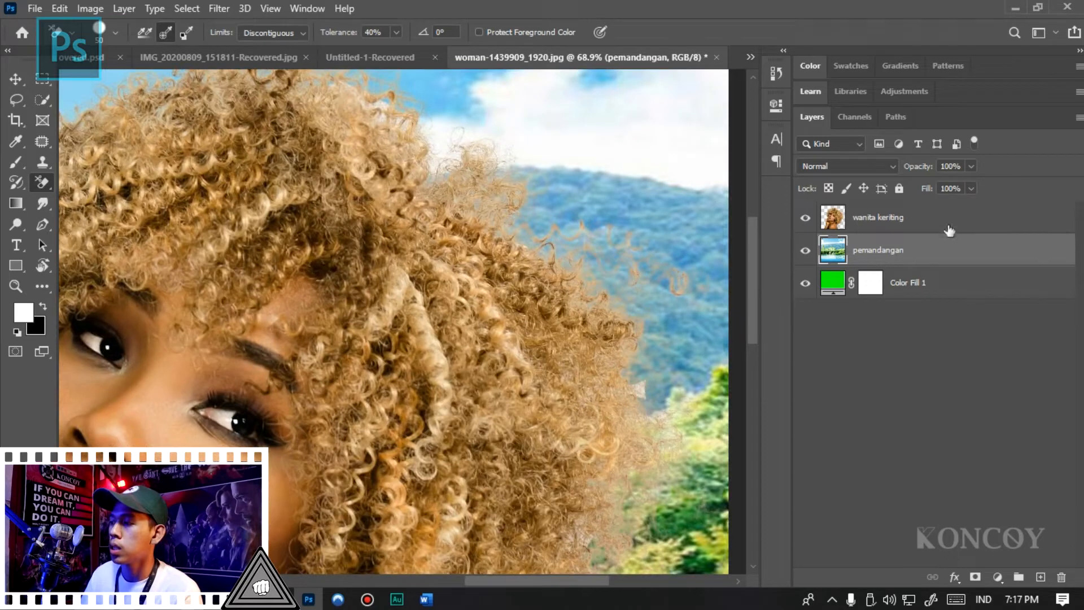
{"action": "left_click", "coordinate": [931, 224]}
{"action": "scroll", "coordinate": [653, 248], "scroll_direction": "up", "scroll_amount": 2}
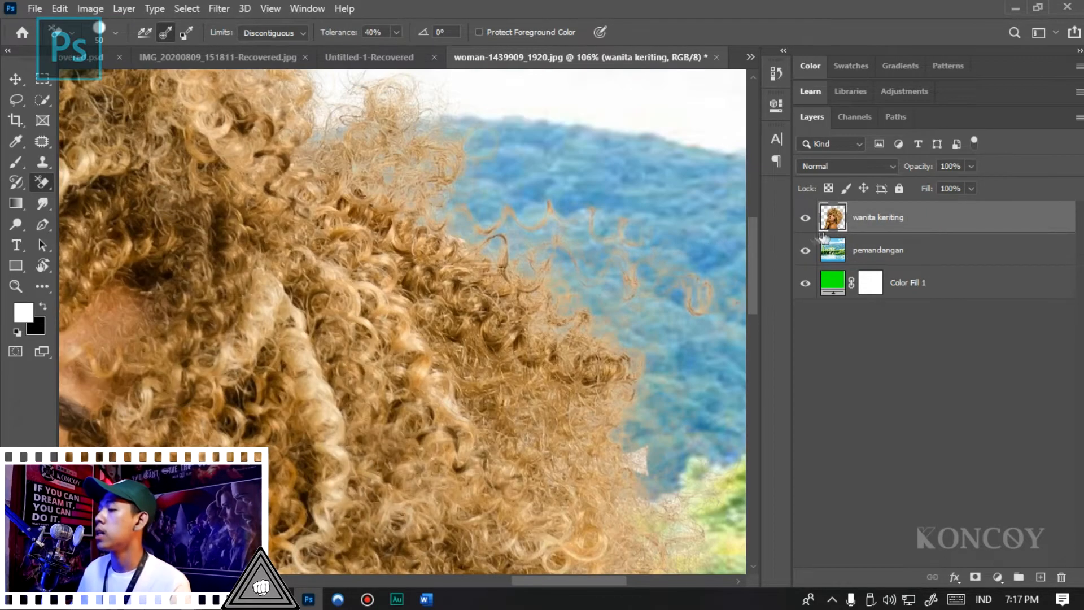
{"action": "mouse_move", "coordinate": [310, 397]}
{"action": "left_mouse_down"}
{"action": "mouse_move", "coordinate": [305, 362]}
{"action": "mouse_move", "coordinate": [265, 285]}
{"action": "left_mouse_up"}
{"action": "scroll", "coordinate": [362, 297], "scroll_direction": "down", "scroll_amount": 4}
{"action": "scroll", "coordinate": [360, 402], "scroll_direction": "up", "scroll_amount": 2}
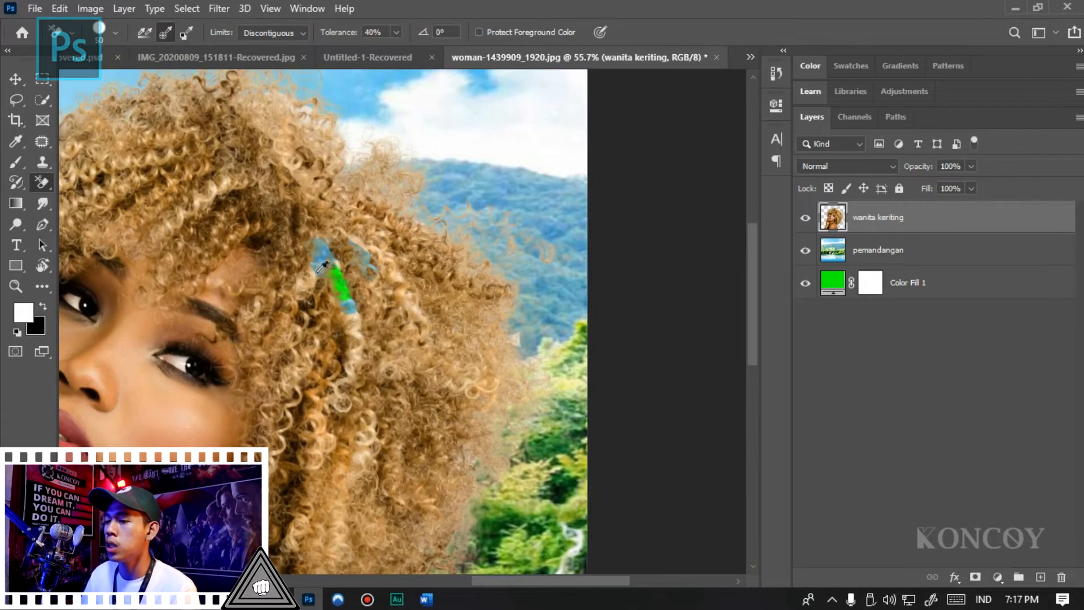
{"action": "scroll", "coordinate": [396, 311], "scroll_direction": "down", "scroll_amount": 3}
{"action": "scroll", "coordinate": [559, 225], "scroll_direction": "up", "scroll_amount": 4}
{"action": "scroll", "coordinate": [569, 210], "scroll_direction": "up", "scroll_amount": 2}
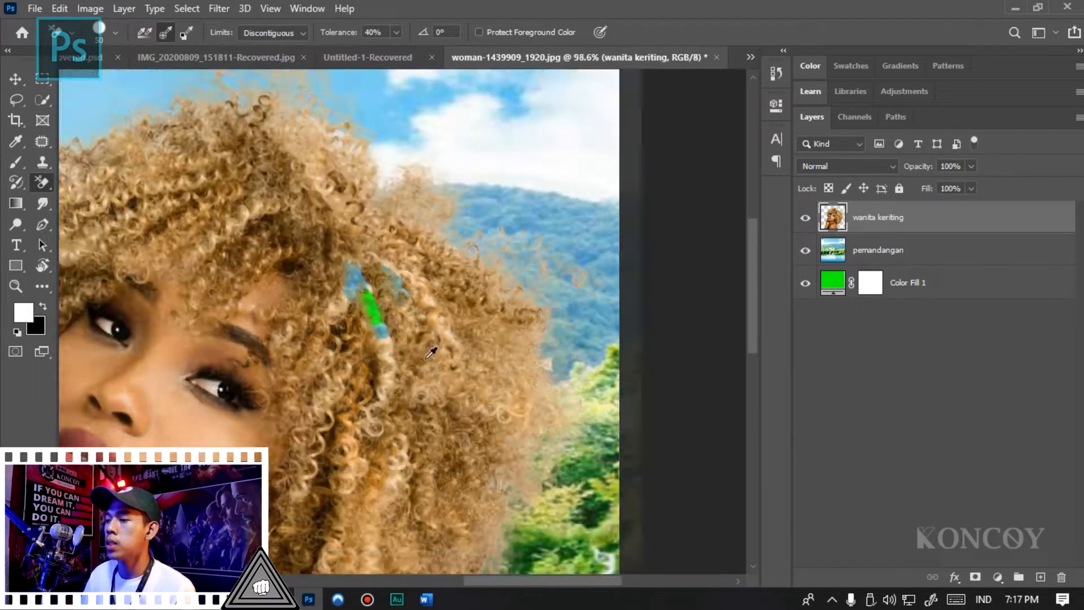
- Restore the erased curls and the thinned outer edge of the hair with the History Brush Tool at size 150
{"action": "left_click", "coordinate": [24, 185]}
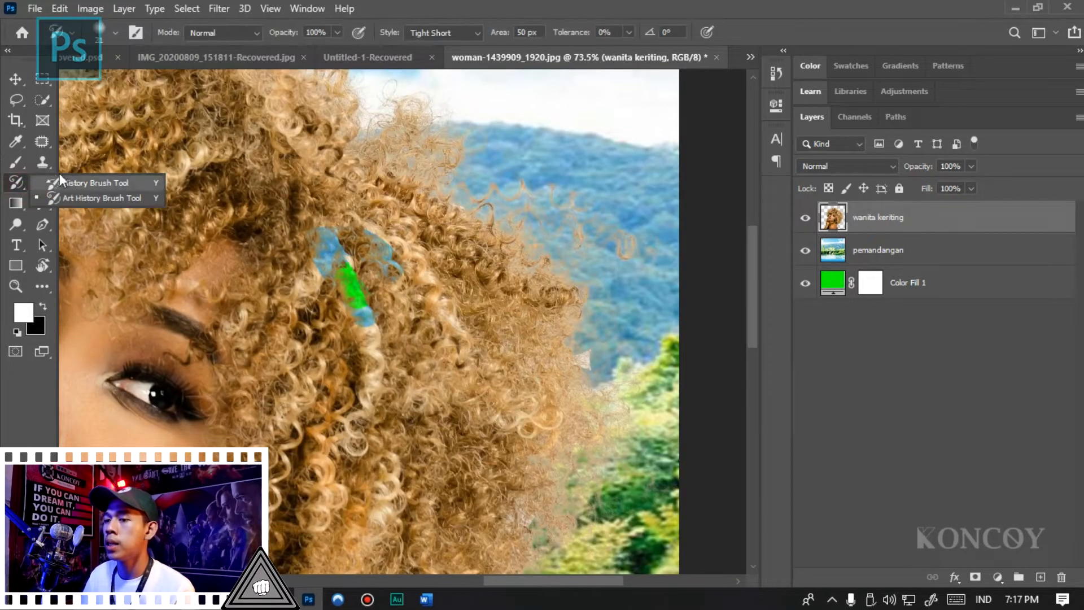
{"action": "left_click", "coordinate": [89, 182]}
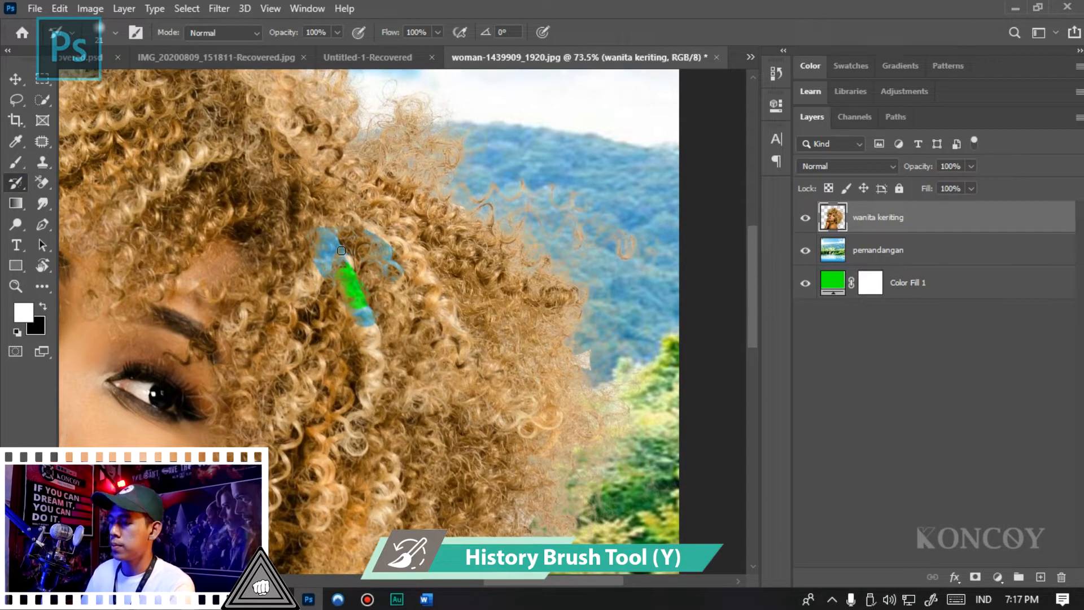
{"action": "key", "text": "bracketright"}
{"action": "key", "text": "bracketright"}
{"action": "key", "text": "bracketright"}
{"action": "key", "text": "bracketright"}
{"action": "key", "text": "bracketright"}
{"action": "key", "text": "bracketright"}
{"action": "key", "text": "bracketright"}
{"action": "key", "text": "bracketright"}
{"action": "key", "text": "bracketright"}
{"action": "key", "text": "bracketright"}
{"action": "mouse_move", "coordinate": [347, 299]}
{"action": "left_mouse_down"}
{"action": "mouse_move", "coordinate": [357, 220]}
{"action": "mouse_move", "coordinate": [389, 261]}
{"action": "left_mouse_up"}
{"action": "scroll", "coordinate": [432, 220], "scroll_direction": "down", "scroll_amount": 2}
{"action": "scroll", "coordinate": [480, 339], "scroll_direction": "up", "scroll_amount": 3}
{"action": "left_click", "coordinate": [433, 308]}
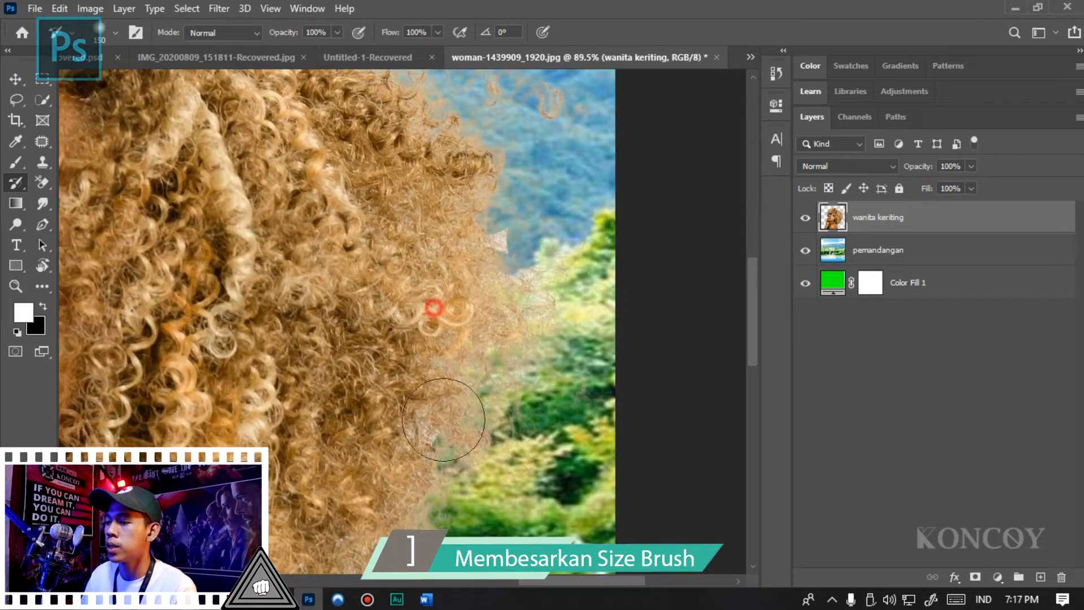
{"action": "scroll", "coordinate": [383, 237], "scroll_direction": "down", "scroll_amount": 2}
{"action": "scroll", "coordinate": [301, 441], "scroll_direction": "up", "scroll_amount": 2}
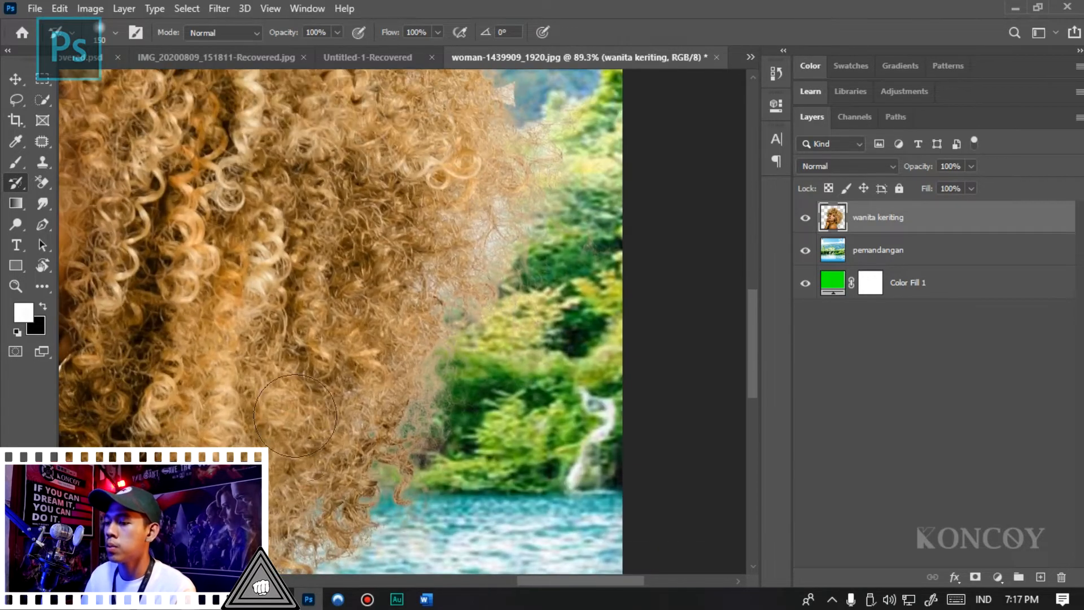
{"action": "scroll", "coordinate": [283, 469], "scroll_direction": "down", "scroll_amount": 2}
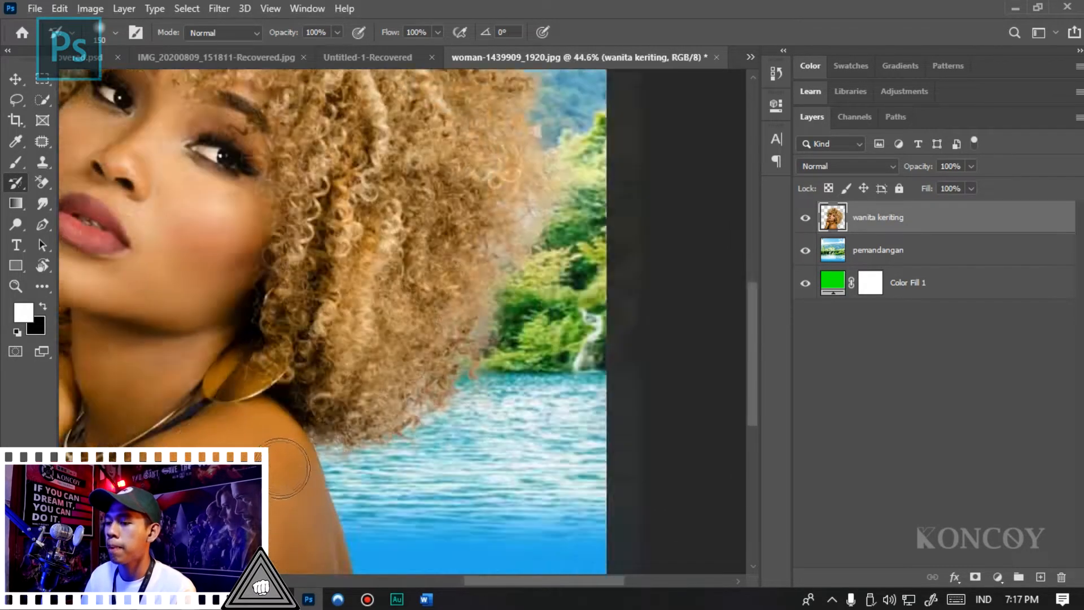
{"action": "scroll", "coordinate": [317, 446], "scroll_direction": "up", "scroll_amount": 2}
{"action": "scroll", "coordinate": [395, 418], "scroll_direction": "down", "scroll_amount": 4}
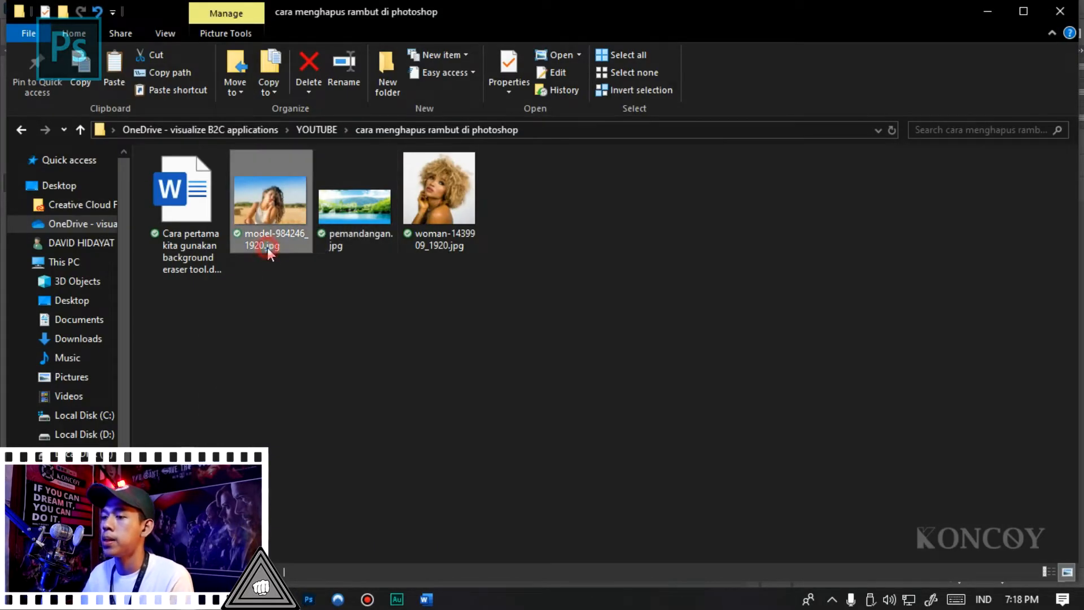
- Preview model-984246_1920.jpg and open it as a separate document in Photoshop
{"action": "double_click", "coordinate": [266, 247]}
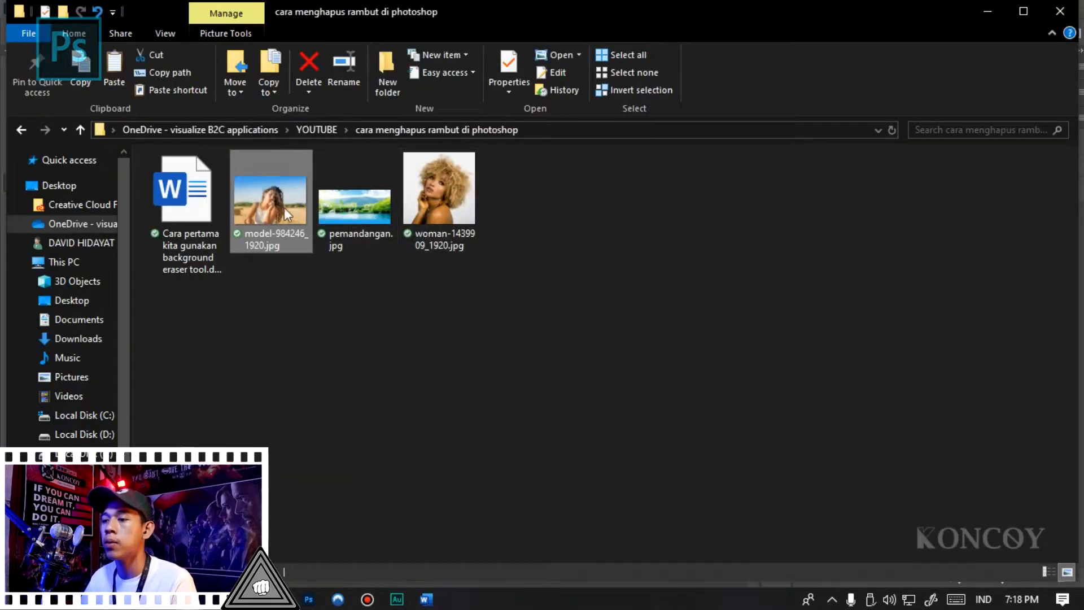
{"action": "left_click_drag", "start_coordinate": [284, 207], "coordinate": [8, 331]}
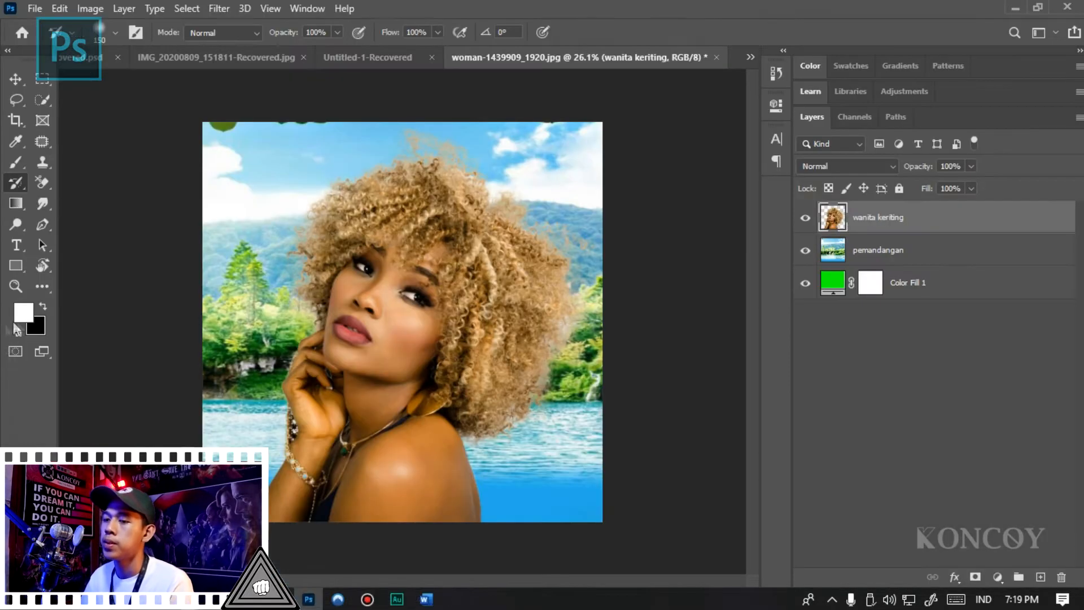
- Examine the wavy hair's outline against the sky and the field in the model photo
{"action": "scroll", "coordinate": [593, 312], "scroll_direction": "up", "scroll_amount": 6}
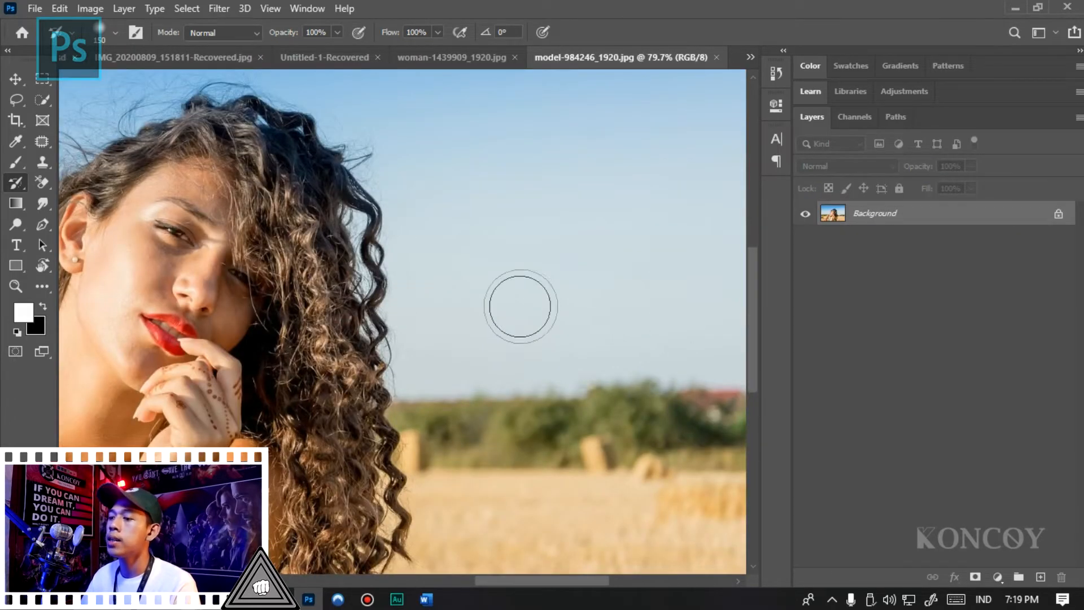
{"action": "scroll", "coordinate": [522, 307], "scroll_direction": "down", "scroll_amount": 4}
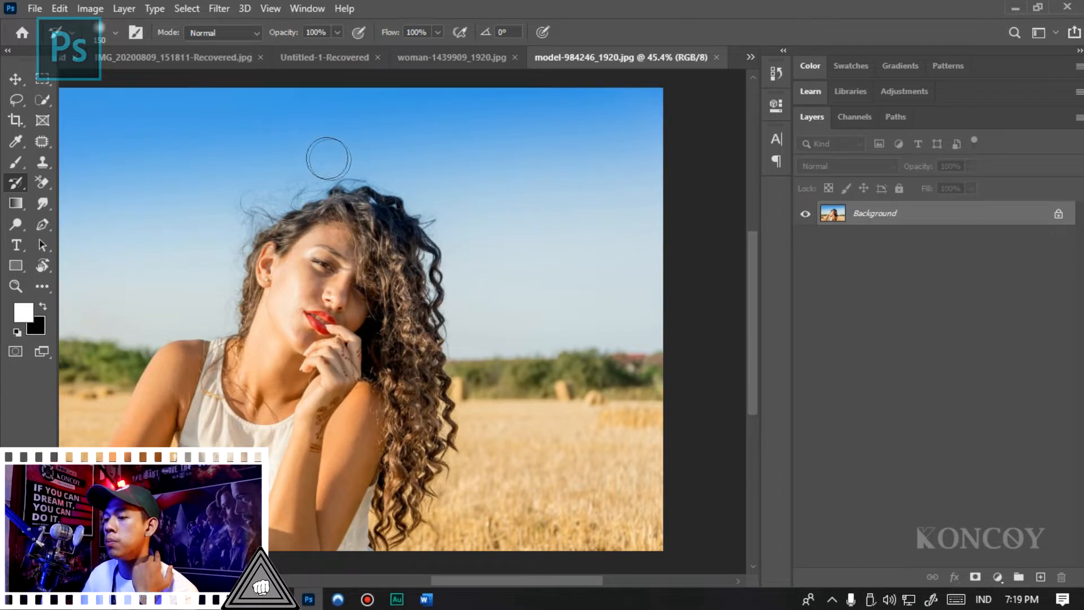
{"action": "scroll", "coordinate": [511, 283], "scroll_direction": "down", "scroll_amount": 3}
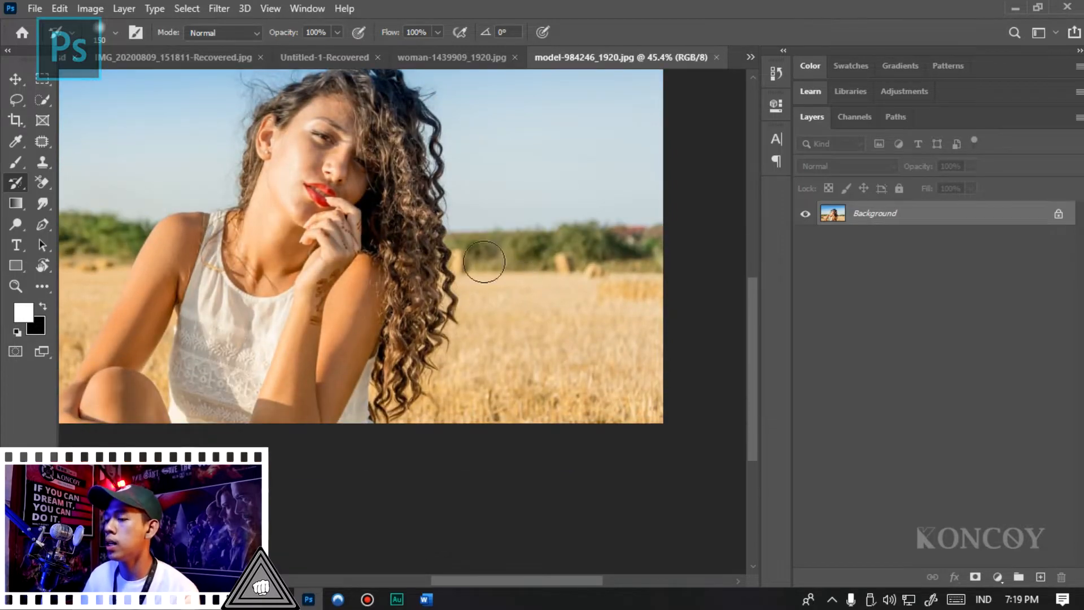
{"action": "scroll", "coordinate": [486, 266], "scroll_direction": "down", "scroll_amount": 3}
{"action": "scroll", "coordinate": [480, 350], "scroll_direction": "up", "scroll_amount": 5}
{"action": "scroll", "coordinate": [516, 361], "scroll_direction": "down", "scroll_amount": 3}
{"action": "scroll", "coordinate": [523, 364], "scroll_direction": "down", "scroll_amount": 4}
{"action": "scroll", "coordinate": [542, 435], "scroll_direction": "up", "scroll_amount": 6}
{"action": "scroll", "coordinate": [639, 450], "scroll_direction": "down", "scroll_amount": 8}
{"action": "scroll", "coordinate": [627, 460], "scroll_direction": "up", "scroll_amount": 7}
{"action": "scroll", "coordinate": [460, 414], "scroll_direction": "up", "scroll_amount": 2}
{"action": "scroll", "coordinate": [364, 257], "scroll_direction": "down", "scroll_amount": 1}
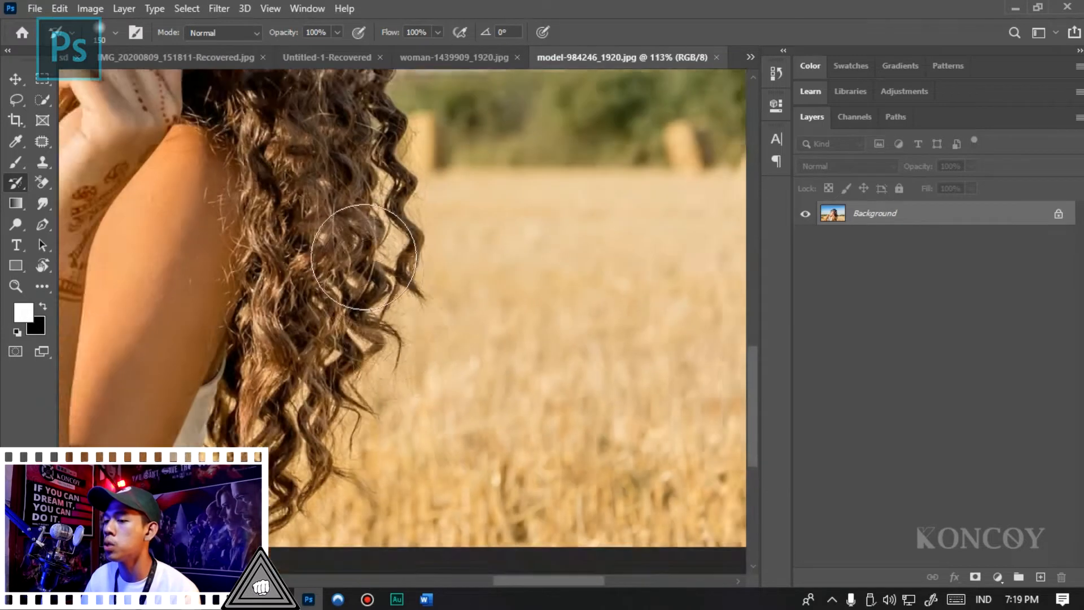
{"action": "scroll", "coordinate": [364, 257], "scroll_direction": "up", "scroll_amount": 3}
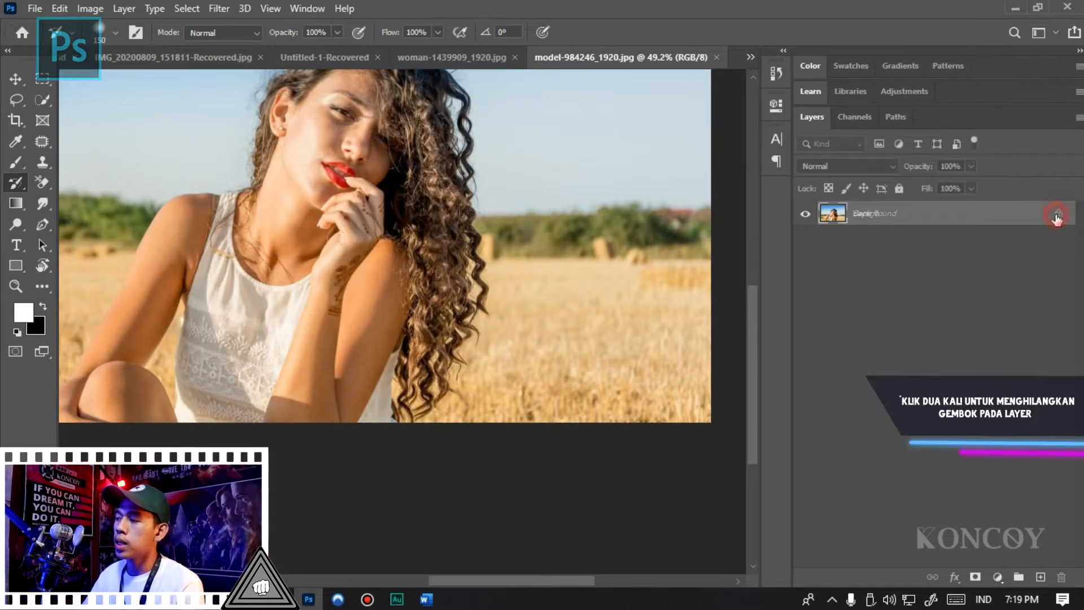
- Unlock the model photo's Background layer and open it in Select and Mask
{"action": "double_click", "coordinate": [1058, 214]}
{"action": "left_click", "coordinate": [187, 8]}
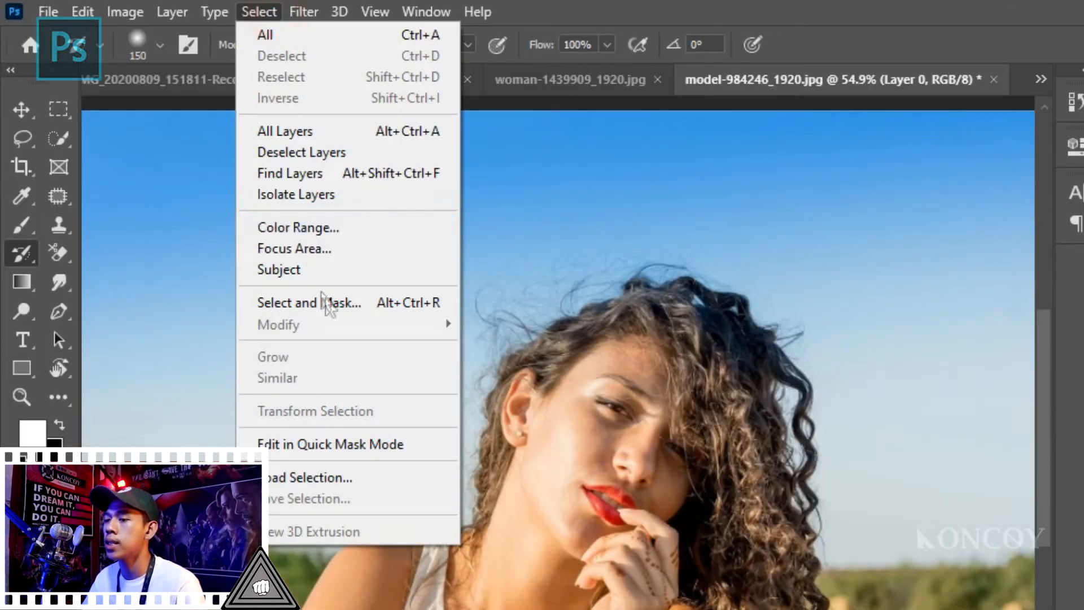
{"action": "left_click", "coordinate": [326, 302]}
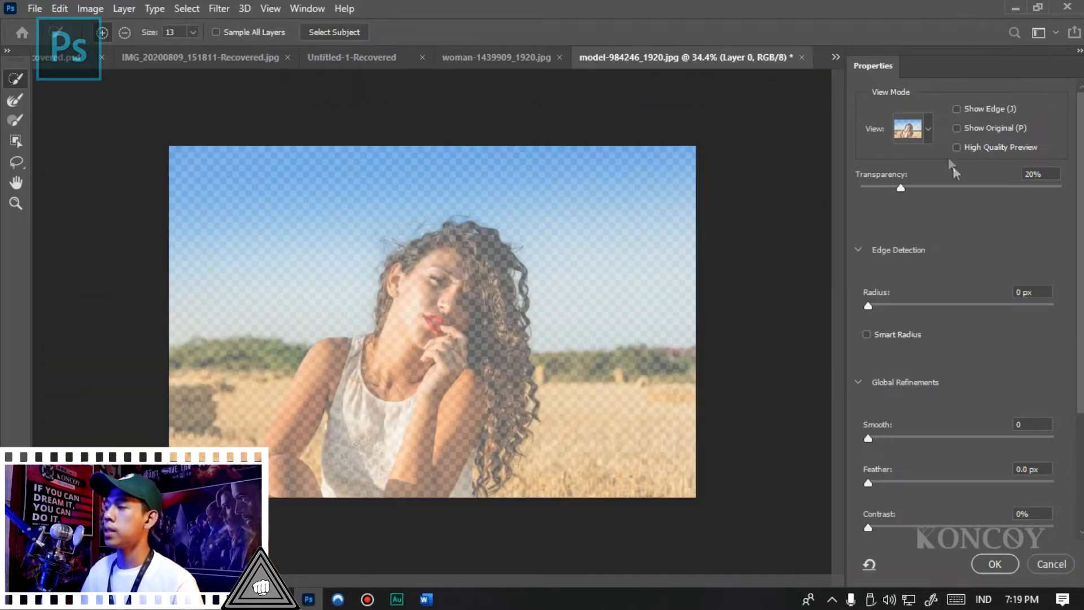
- Set the Select and Mask view to Overlay and select the woman automatically with Select Subject
{"action": "left_click", "coordinate": [926, 129]}
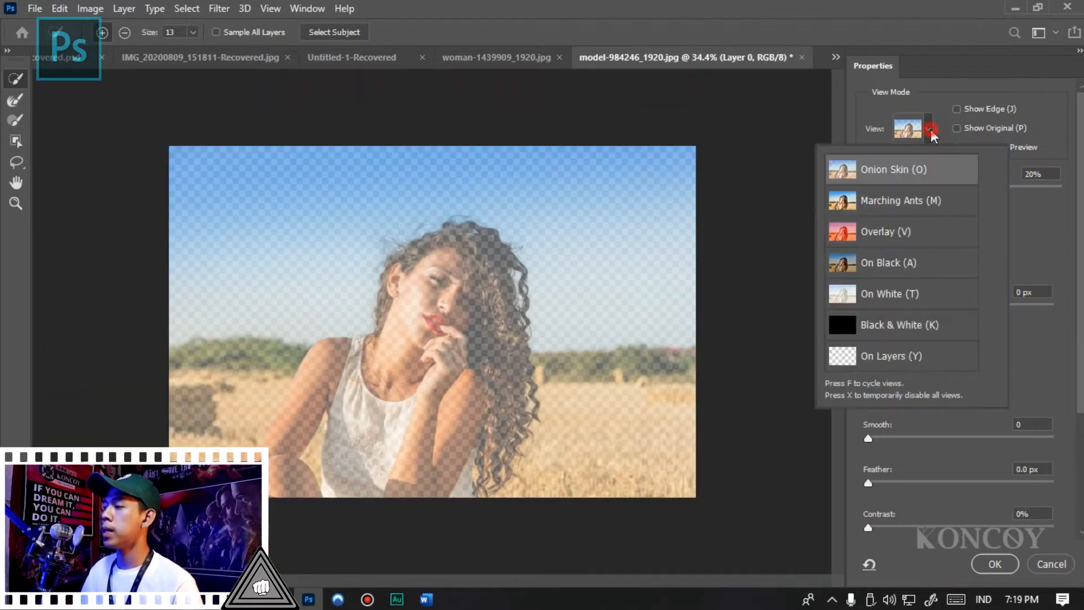
{"action": "left_click", "coordinate": [891, 234]}
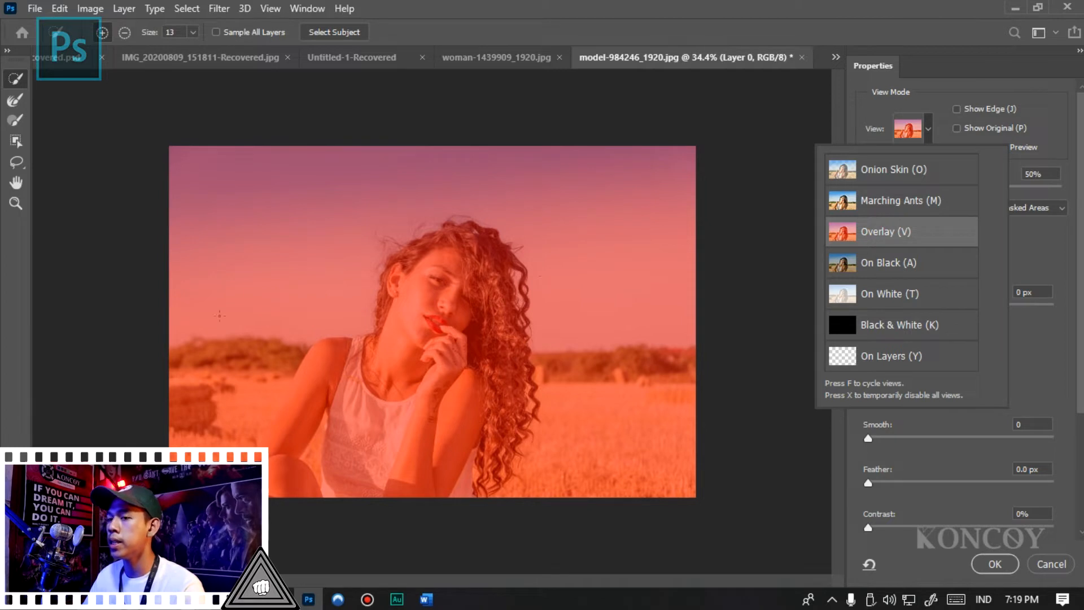
{"action": "left_click", "coordinate": [320, 33]}
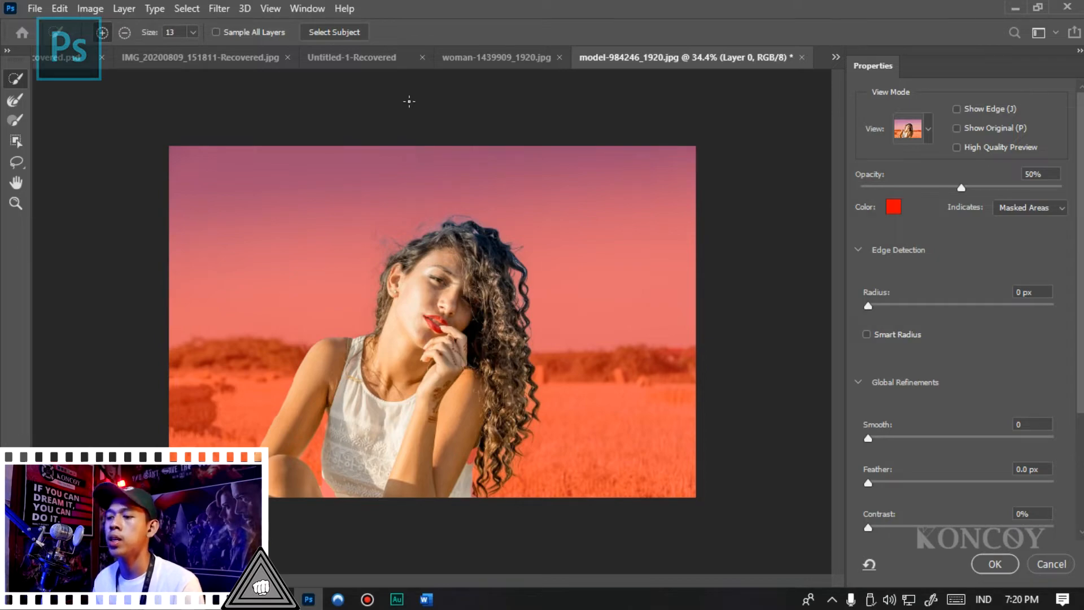
{"action": "scroll", "coordinate": [299, 350], "scroll_direction": "up", "scroll_amount": 12}
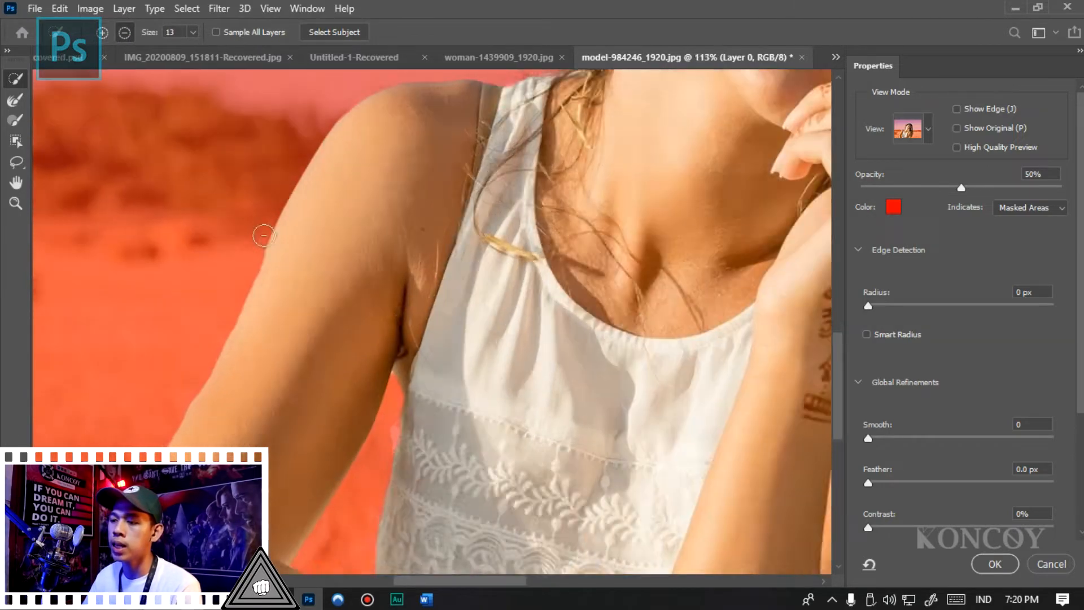
- Examine the mask's edge around the arm, the top and the curly hair against the overlay
{"action": "scroll", "coordinate": [335, 204], "scroll_direction": "down", "scroll_amount": 8}
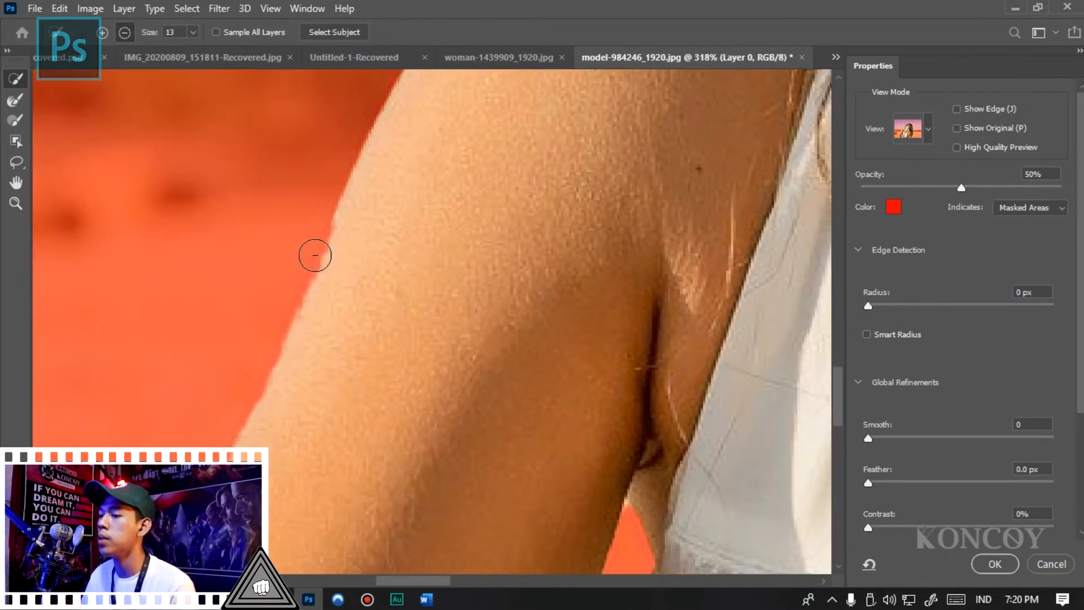
{"action": "scroll", "coordinate": [270, 332], "scroll_direction": "up", "scroll_amount": 5}
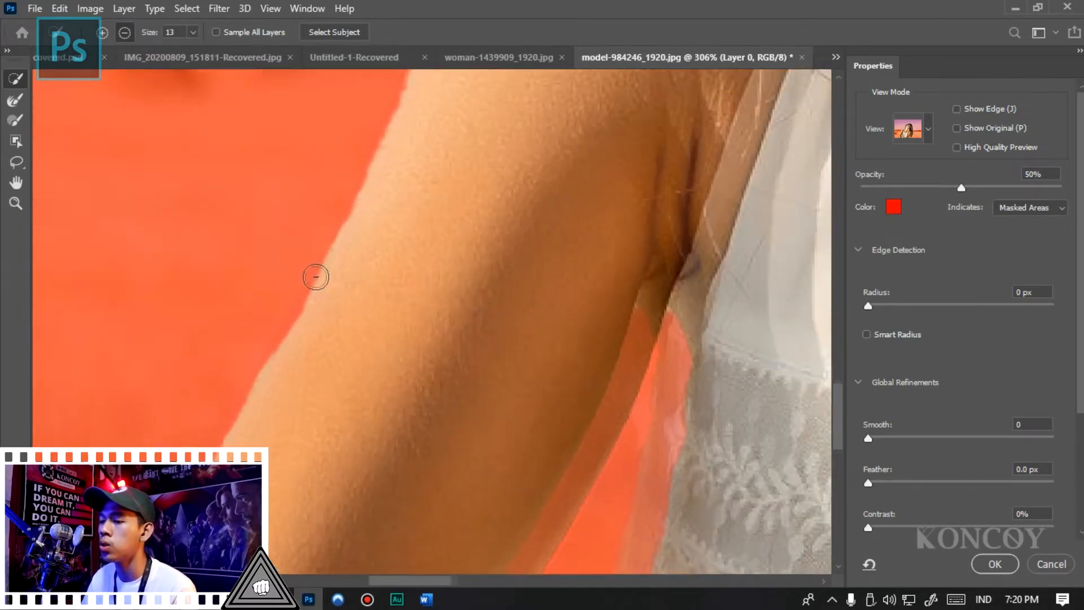
{"action": "scroll", "coordinate": [314, 273], "scroll_direction": "down", "scroll_amount": 4}
{"action": "scroll", "coordinate": [236, 360], "scroll_direction": "down", "scroll_amount": 3}
{"action": "scroll", "coordinate": [236, 359], "scroll_direction": "up", "scroll_amount": 2}
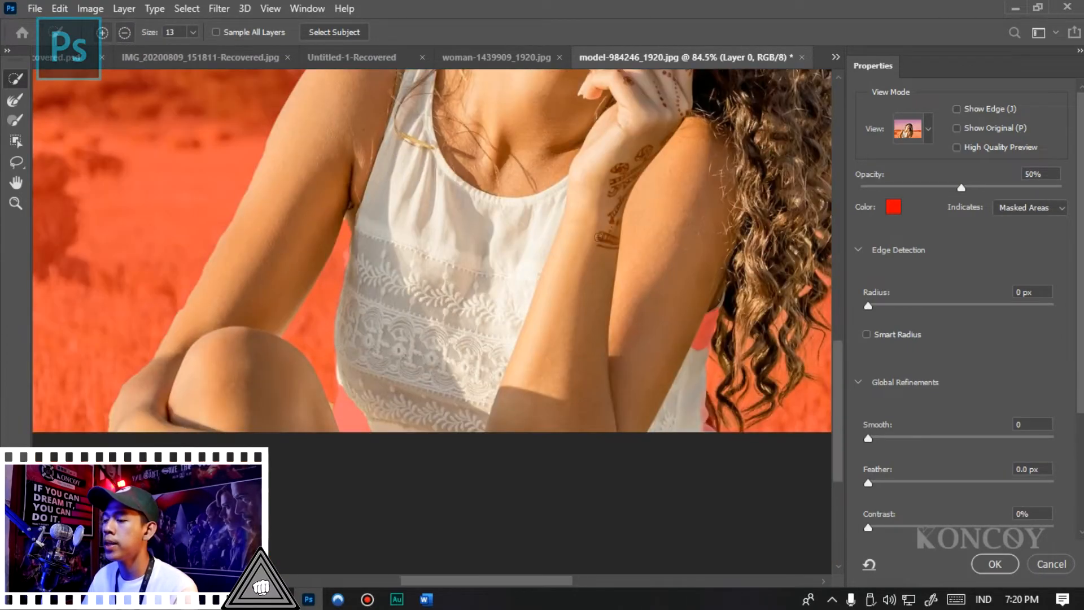
{"action": "scroll", "coordinate": [346, 386], "scroll_direction": "up", "scroll_amount": 2}
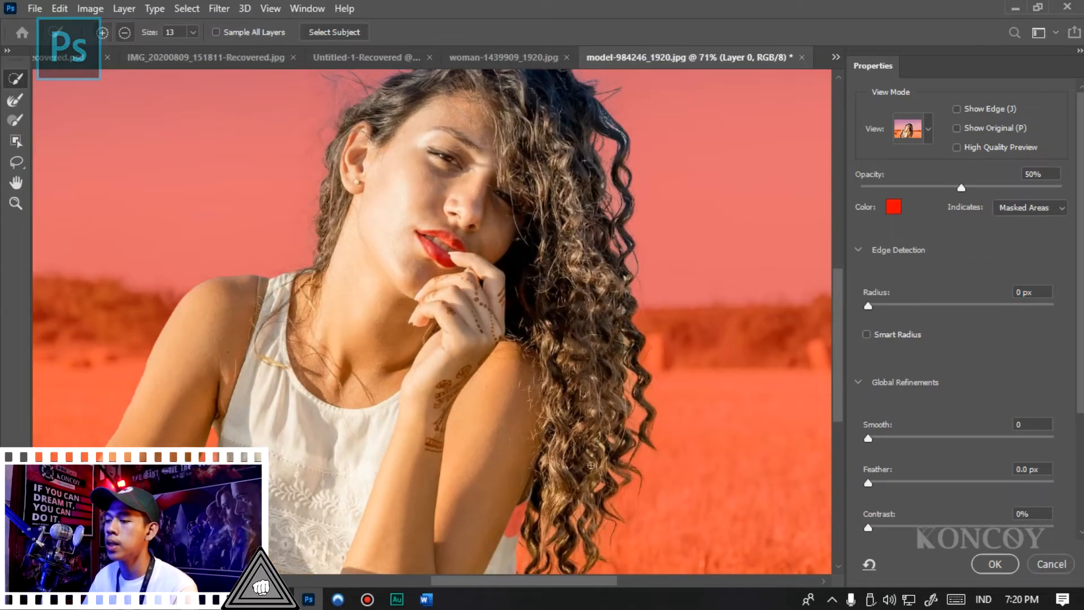
{"action": "scroll", "coordinate": [395, 339], "scroll_direction": "down", "scroll_amount": 6}
{"action": "scroll", "coordinate": [447, 251], "scroll_direction": "up", "scroll_amount": 5}
{"action": "scroll", "coordinate": [447, 251], "scroll_direction": "down", "scroll_amount": 6}
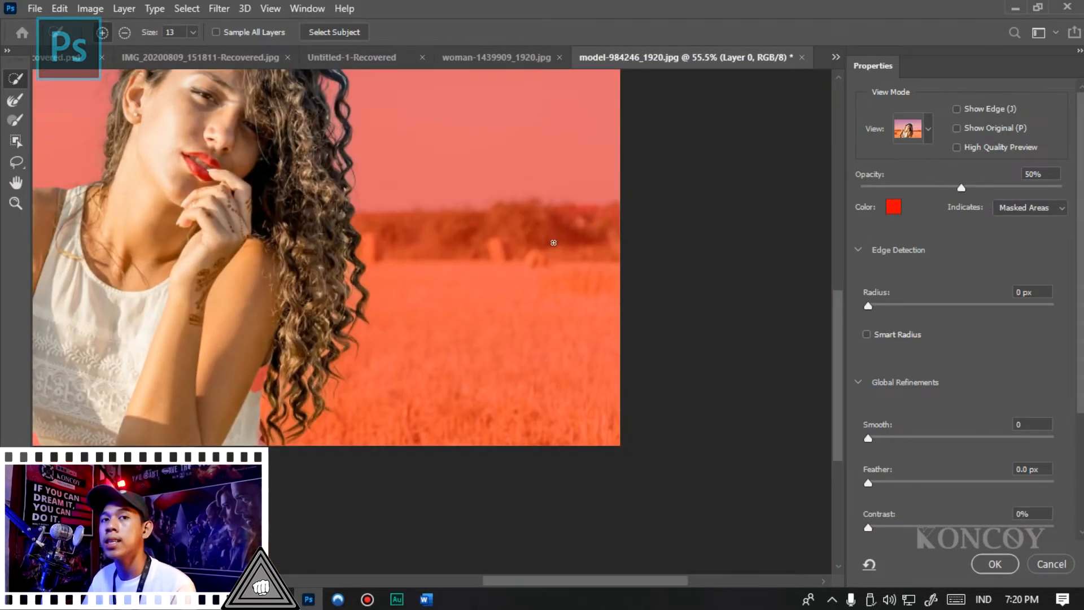
{"action": "scroll", "coordinate": [554, 242], "scroll_direction": "down", "scroll_amount": 2}
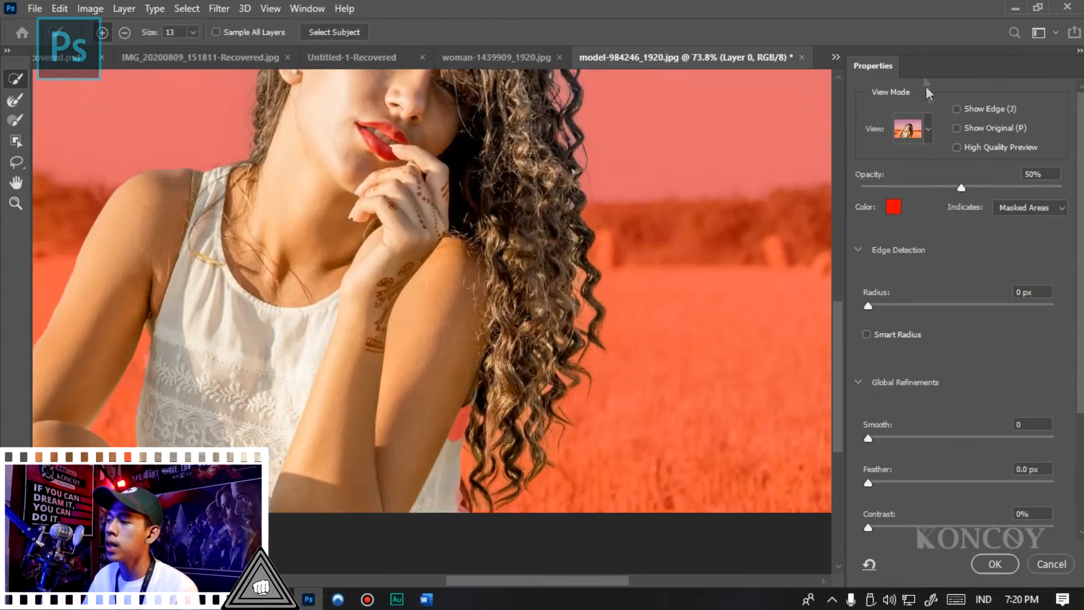
- Preview the selection in other view modes, including Black & White, and return to Overlay
{"action": "left_click", "coordinate": [927, 128]}
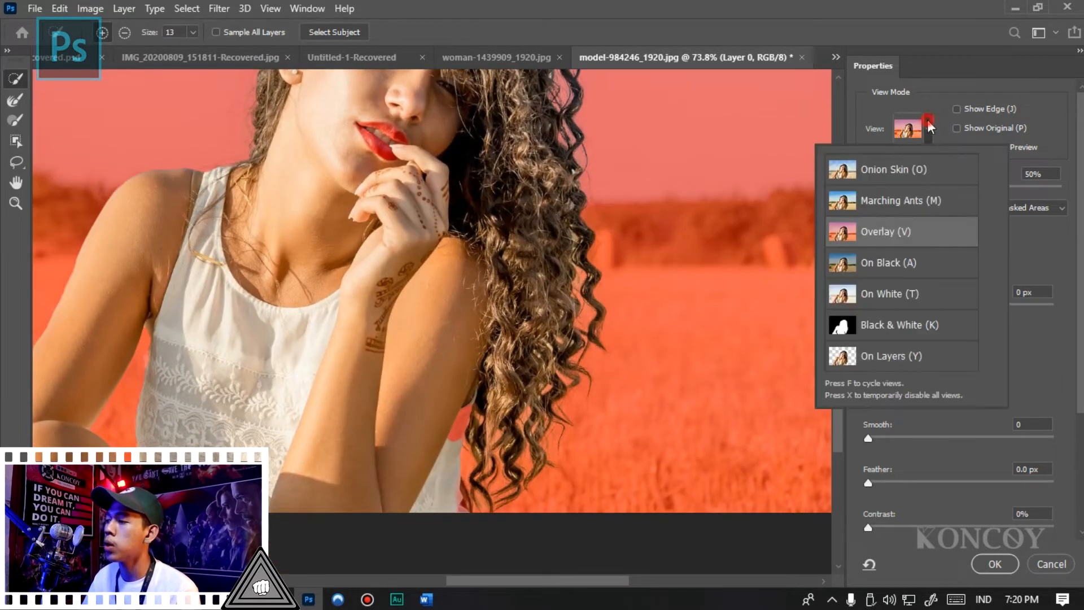
{"action": "left_click", "coordinate": [907, 174]}
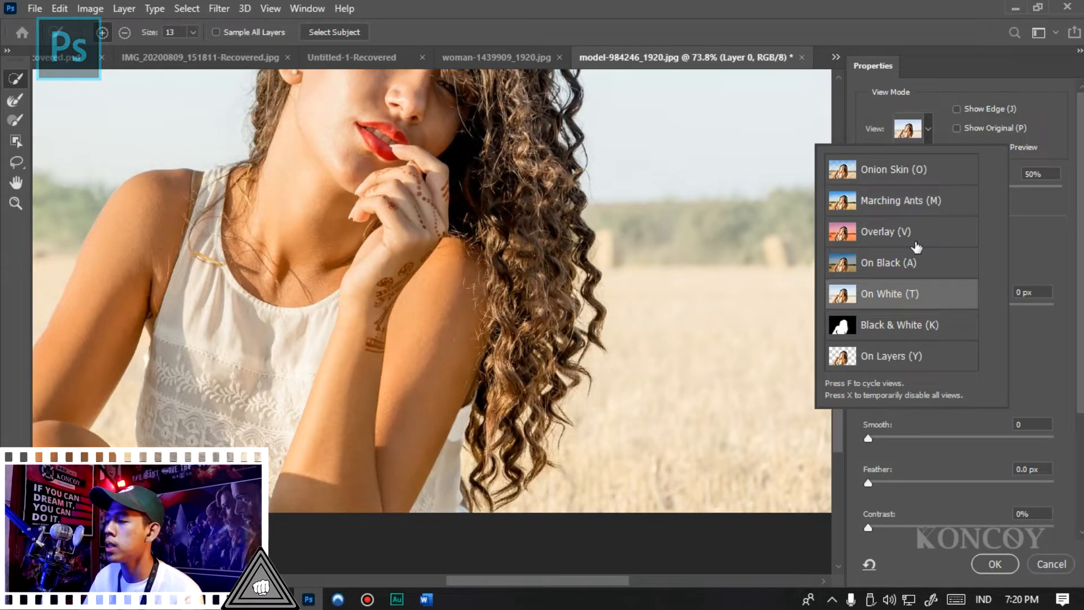
{"action": "left_click", "coordinate": [916, 247]}
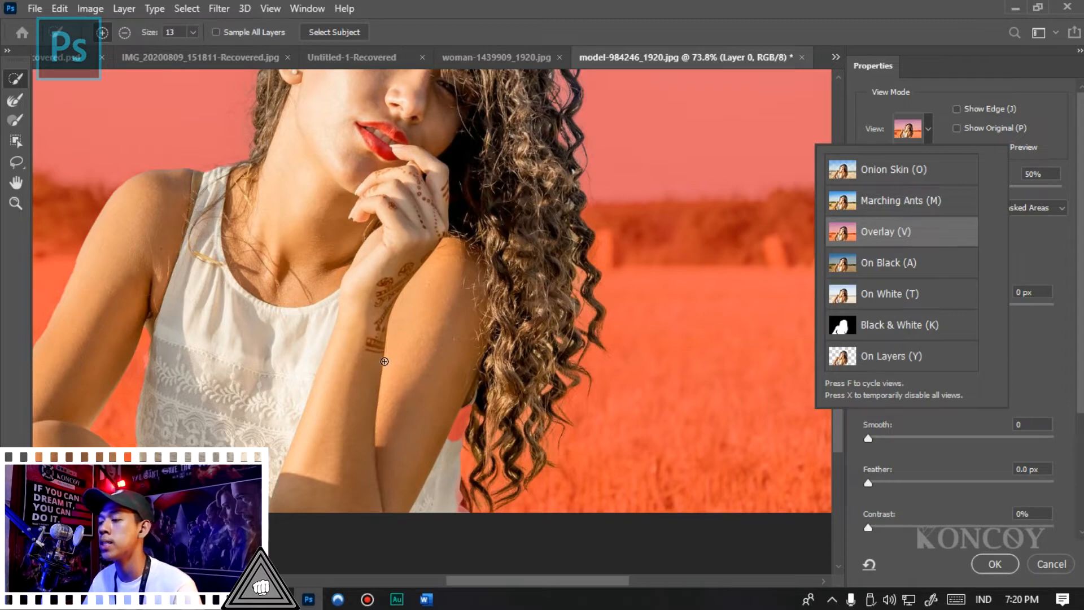
- Add the missing piece of the top between the arm and the curls with the Object Selection tool in Rectangle mode
{"action": "scroll", "coordinate": [404, 416], "scroll_direction": "up", "scroll_amount": 5}
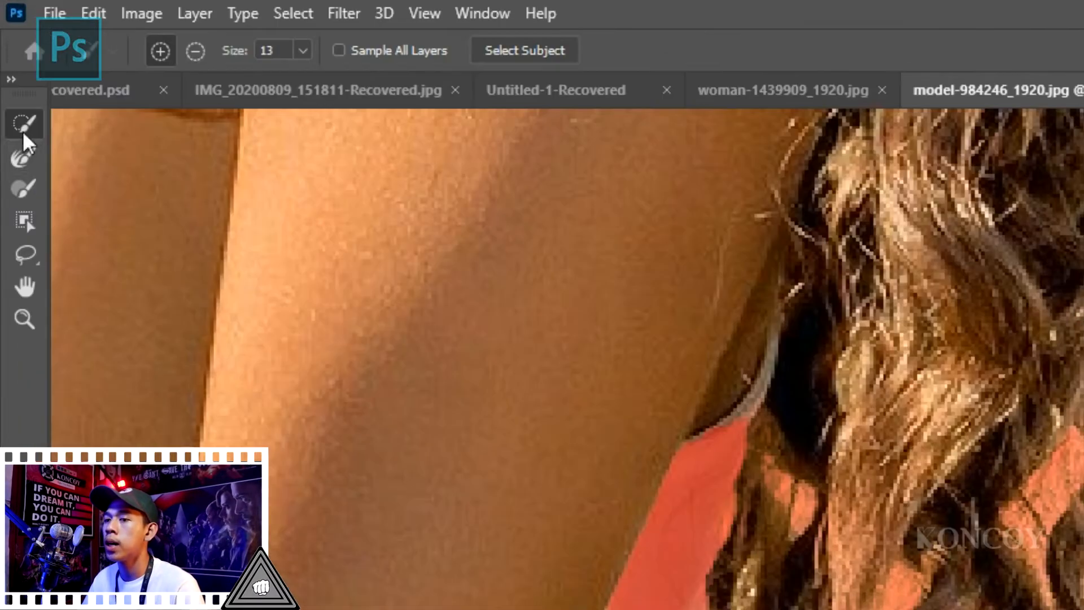
{"action": "left_click", "coordinate": [16, 141]}
{"action": "left_click", "coordinate": [373, 49]}
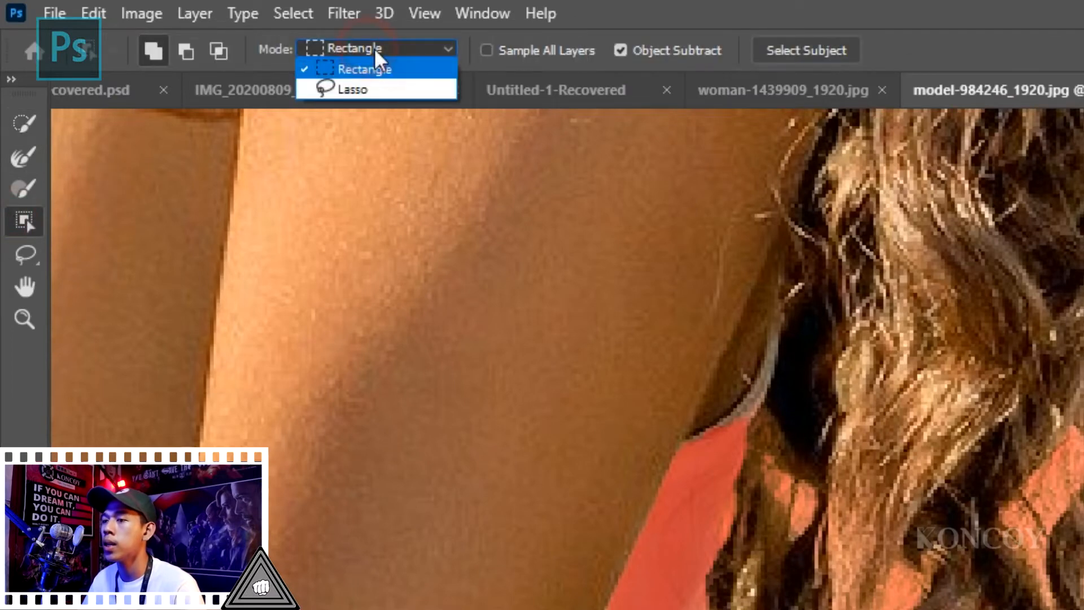
{"action": "left_click", "coordinate": [370, 68]}
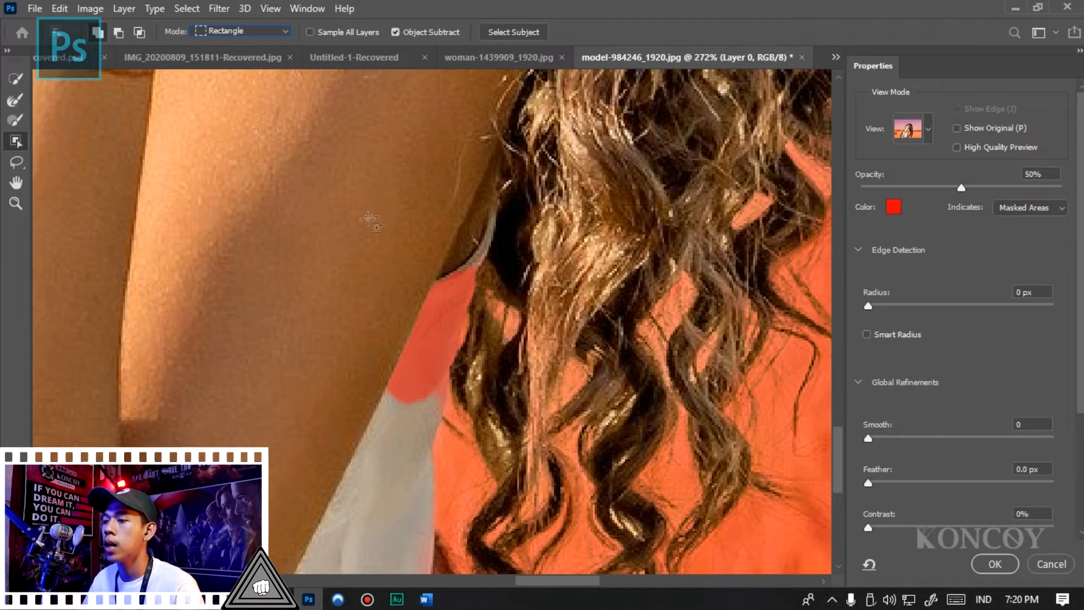
{"action": "left_click_drag", "start_coordinate": [348, 163], "coordinate": [511, 432]}
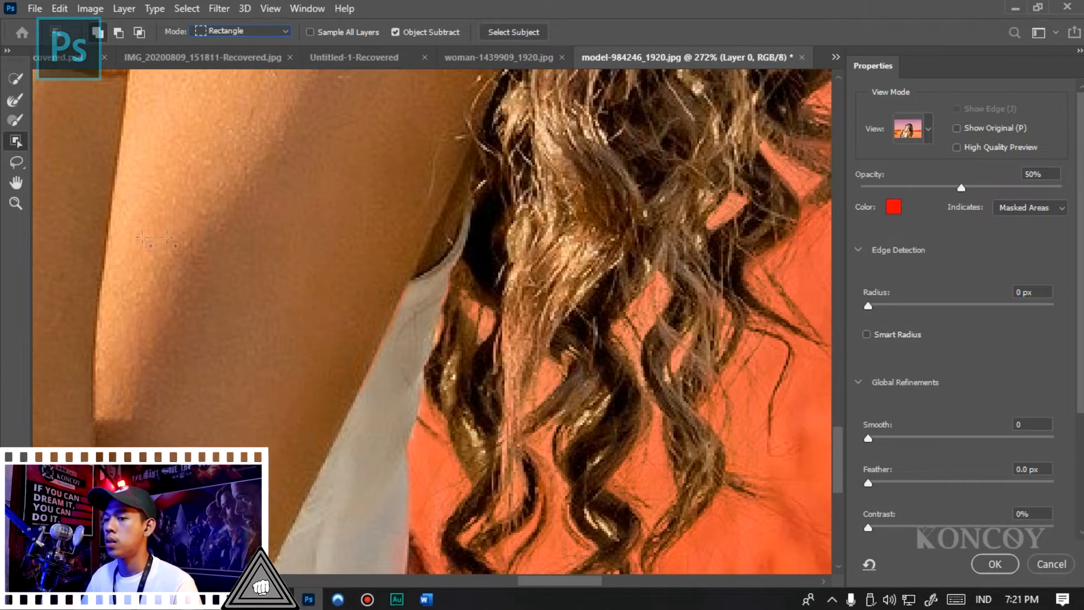
- Add the missing hem area between the knee and the lace top to the selection with the Polygonal Lasso
{"action": "key", "text": "z"}
{"action": "left_click", "coordinate": [393, 275], "text": "alt"}
{"action": "left_click", "coordinate": [393, 275], "text": "alt"}
{"action": "left_click", "coordinate": [393, 274], "text": "alt"}
{"action": "left_click", "coordinate": [392, 274], "text": "alt"}
{"action": "left_click", "coordinate": [212, 383]}
{"action": "left_click", "coordinate": [212, 383]}
{"action": "left_click", "coordinate": [212, 382]}
{"action": "left_click", "coordinate": [212, 383]}
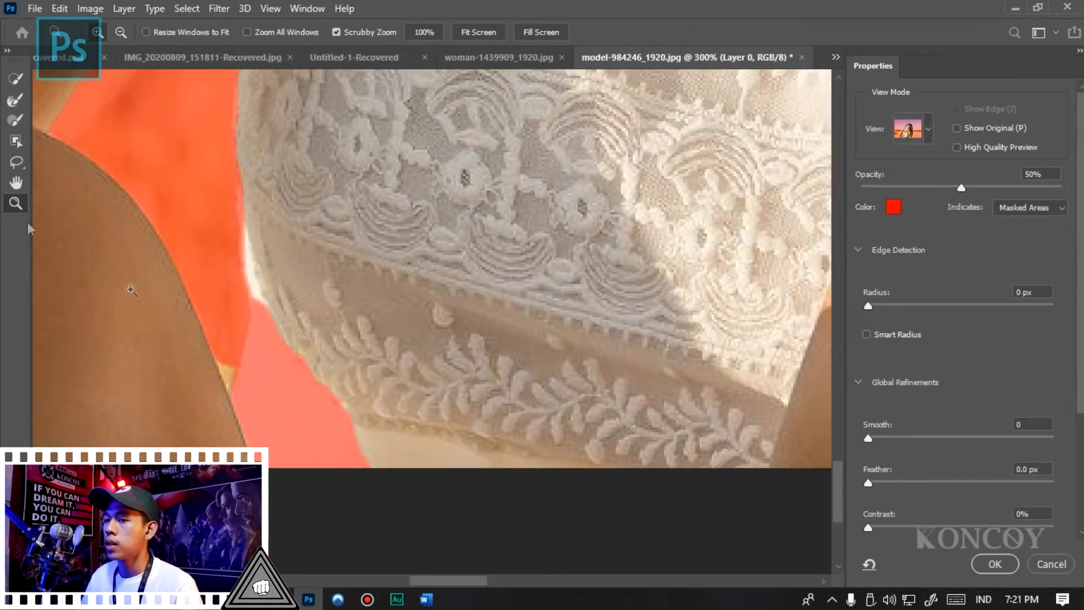
{"action": "left_click", "coordinate": [11, 166]}
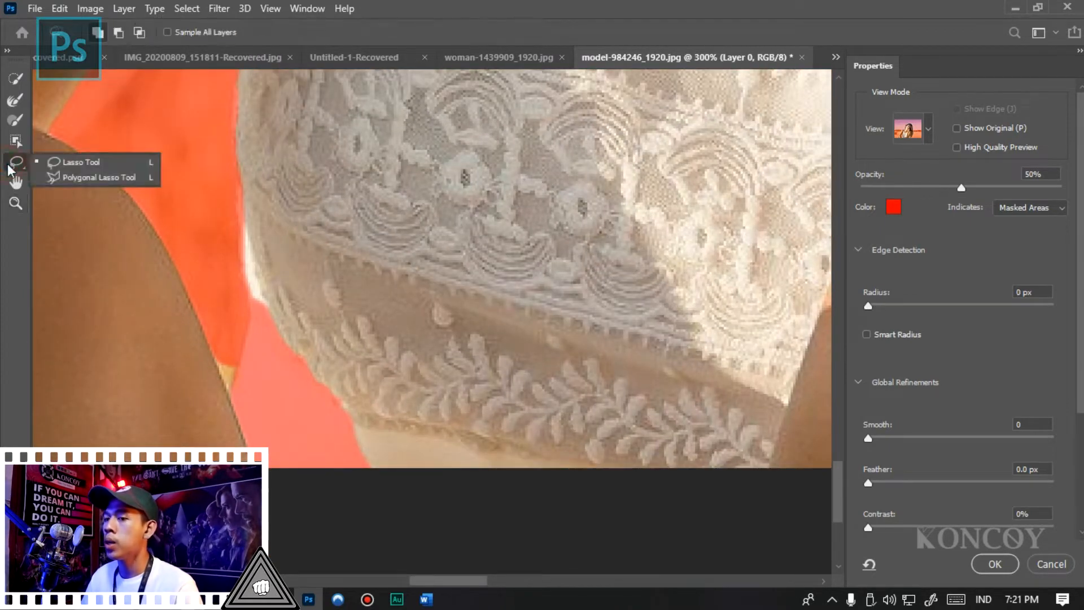
{"action": "left_click", "coordinate": [78, 178]}
{"action": "left_click", "coordinate": [229, 393]}
{"action": "left_click", "coordinate": [244, 345]}
{"action": "left_click", "coordinate": [246, 255]}
{"action": "left_click", "coordinate": [381, 257]}
{"action": "left_click", "coordinate": [489, 459]}
{"action": "left_click", "coordinate": [446, 486]}
{"action": "left_click", "coordinate": [214, 430]}
{"action": "left_click", "coordinate": [230, 396]}
- Examine the corrected mask over the whole figure and the fine strands along the hair's outer edge
{"action": "scroll", "coordinate": [308, 364], "scroll_direction": "down", "scroll_amount": 5}
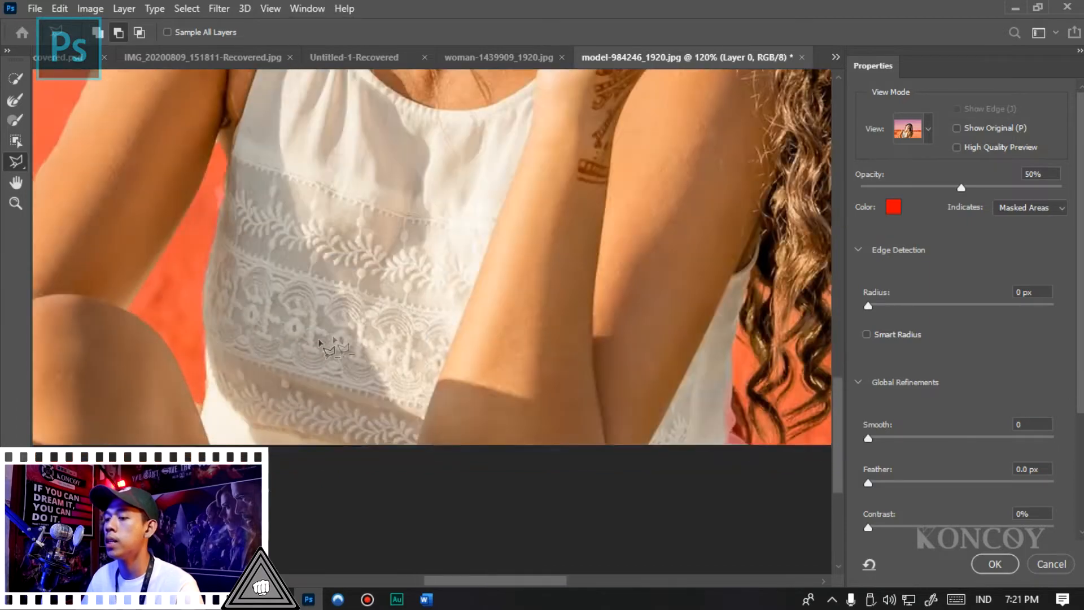
{"action": "scroll", "coordinate": [368, 338], "scroll_direction": "down", "scroll_amount": 3}
{"action": "scroll", "coordinate": [546, 109], "scroll_direction": "up", "scroll_amount": 4}
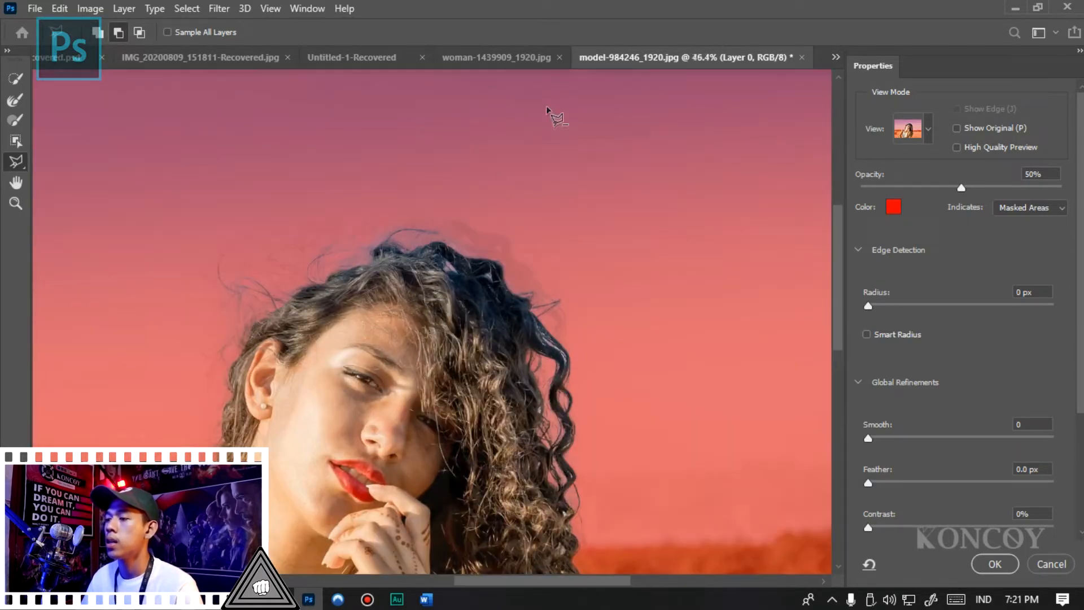
{"action": "scroll", "coordinate": [181, 310], "scroll_direction": "up", "scroll_amount": 4}
{"action": "scroll", "coordinate": [286, 138], "scroll_direction": "down", "scroll_amount": 5}
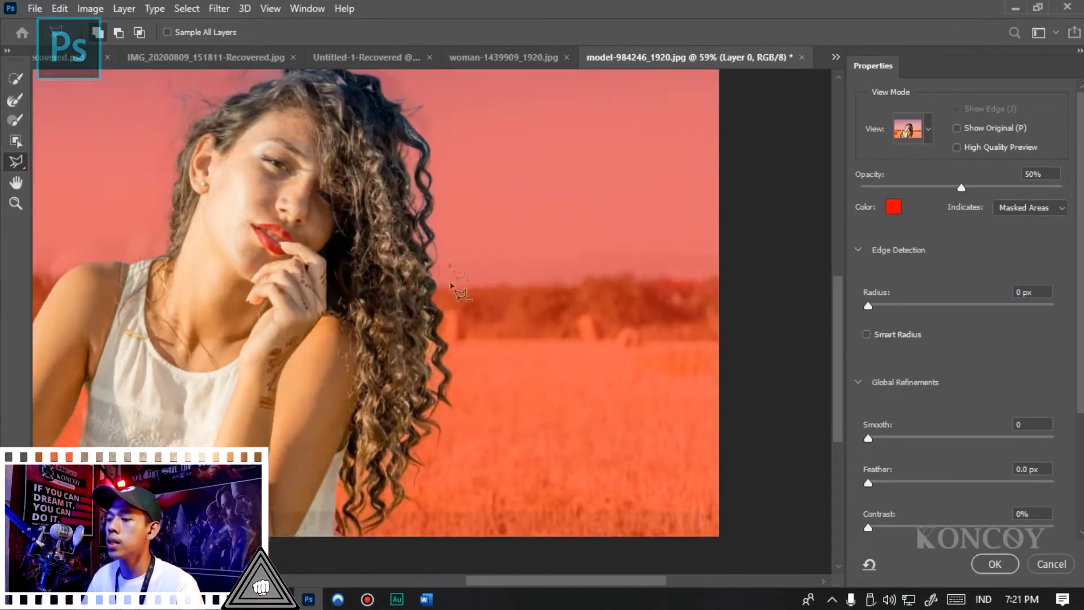
{"action": "scroll", "coordinate": [450, 284], "scroll_direction": "up", "scroll_amount": 4}
{"action": "scroll", "coordinate": [419, 168], "scroll_direction": "down", "scroll_amount": 4}
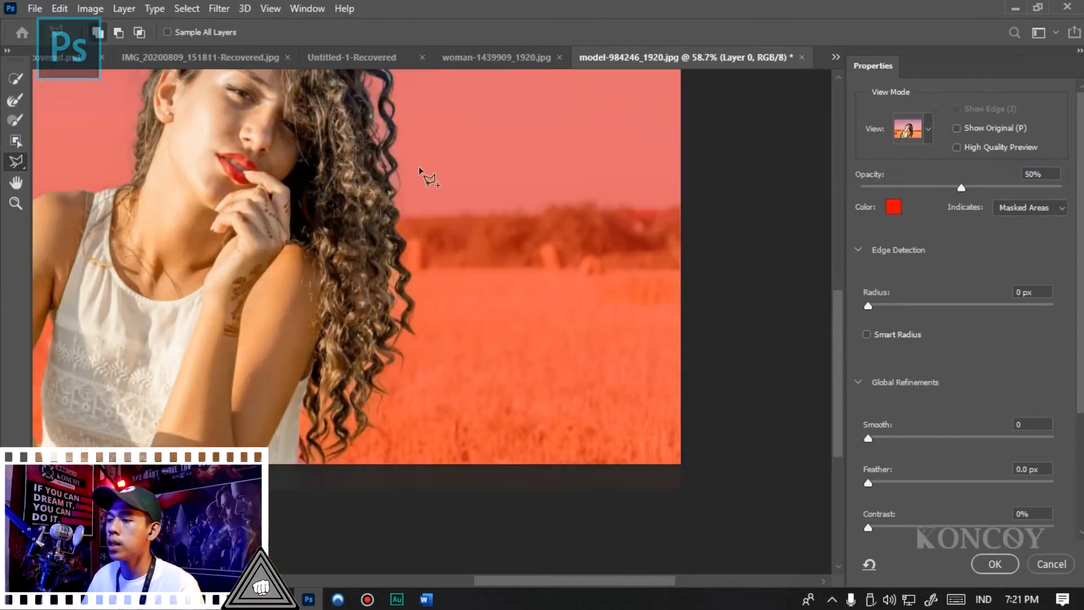
{"action": "scroll", "coordinate": [419, 169], "scroll_direction": "up", "scroll_amount": 4}
{"action": "scroll", "coordinate": [387, 291], "scroll_direction": "down", "scroll_amount": 5}
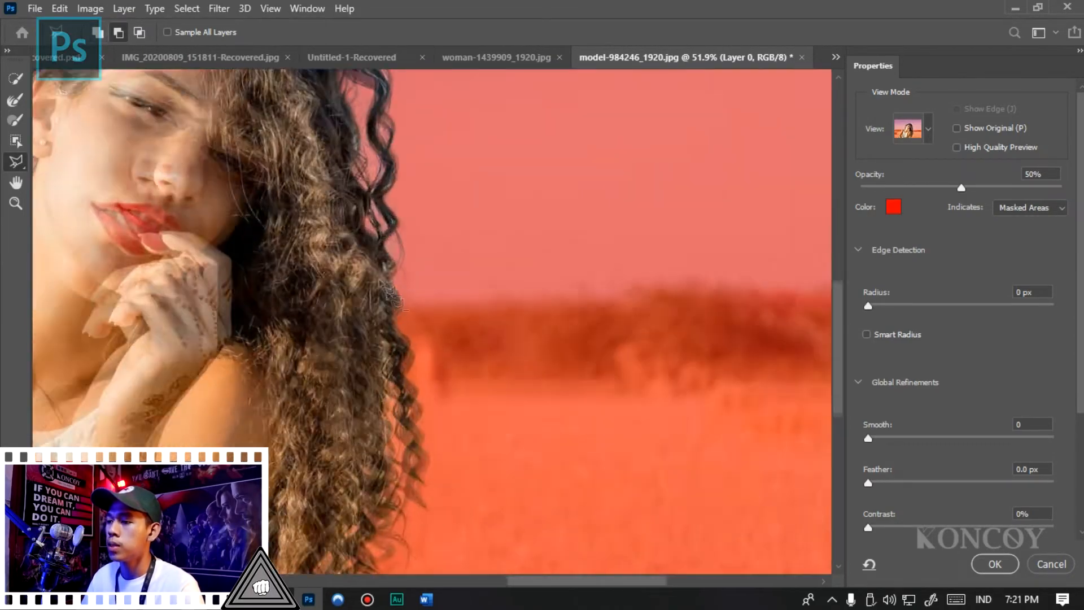
{"action": "scroll", "coordinate": [387, 291], "scroll_direction": "up", "scroll_amount": 8}
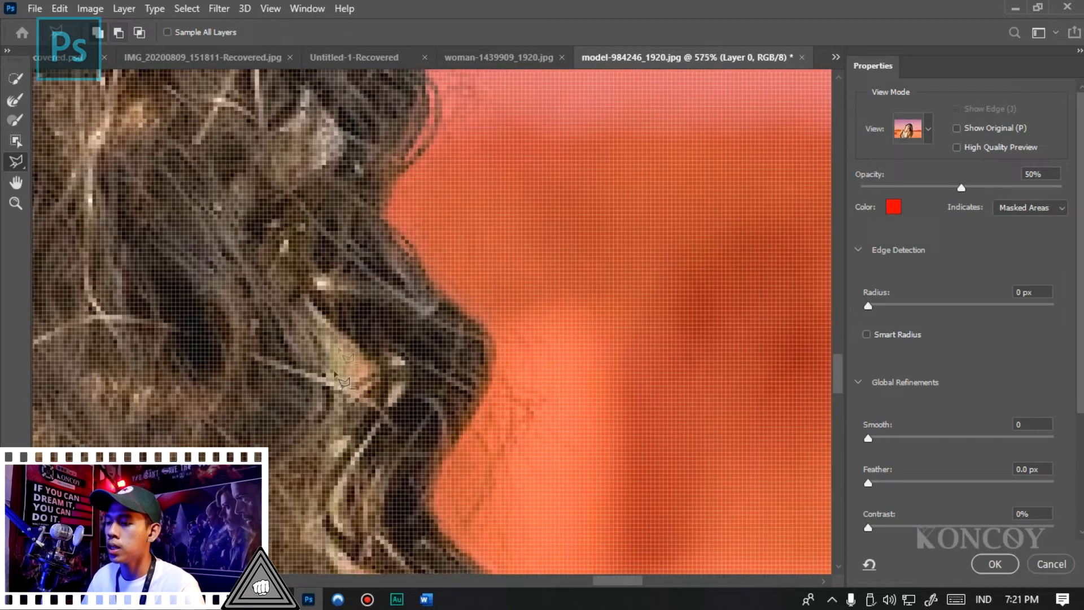
{"action": "scroll", "coordinate": [336, 374], "scroll_direction": "down", "scroll_amount": 8}
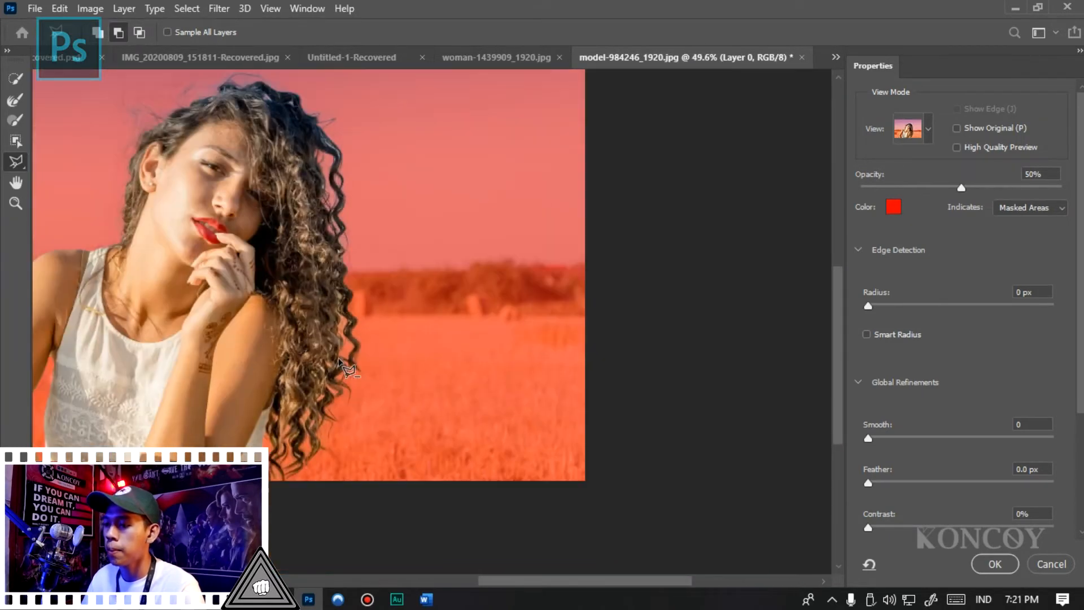
- Set the overlay opacity to 100% and choose the Refine Edge Brush for the lower curls
{"action": "left_click_drag", "start_coordinate": [985, 187], "coordinate": [1065, 191]}
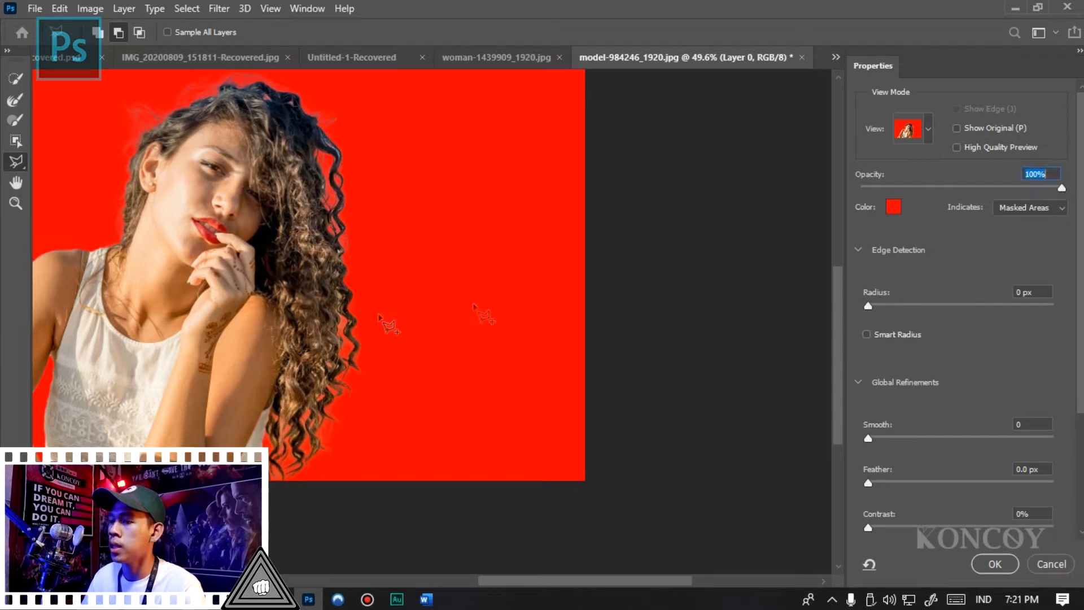
{"action": "left_click", "coordinate": [16, 79]}
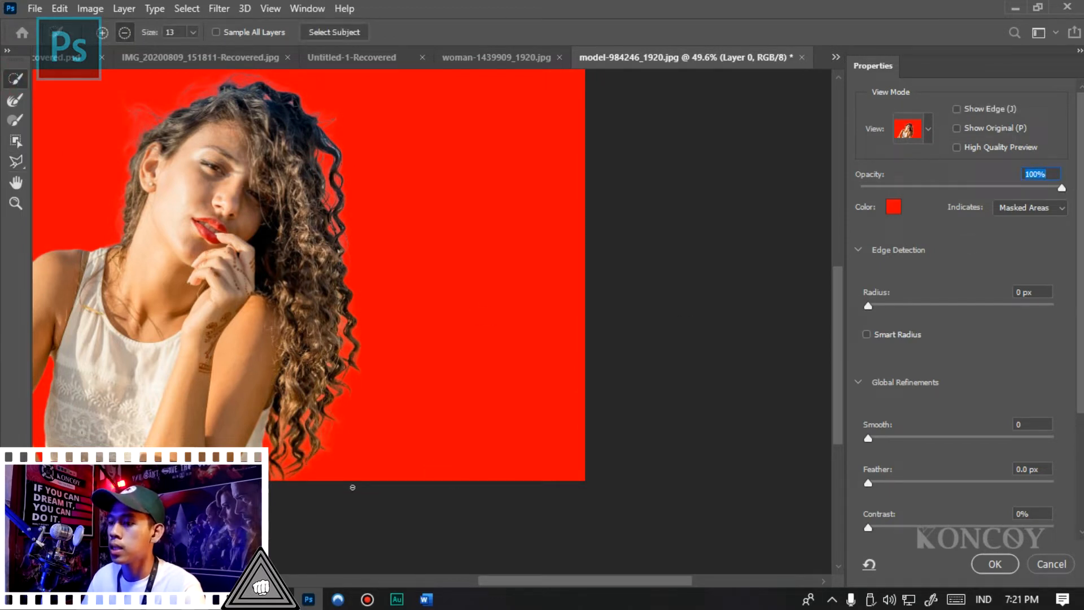
{"action": "key", "text": "r"}
{"action": "left_click", "coordinate": [16, 203]}
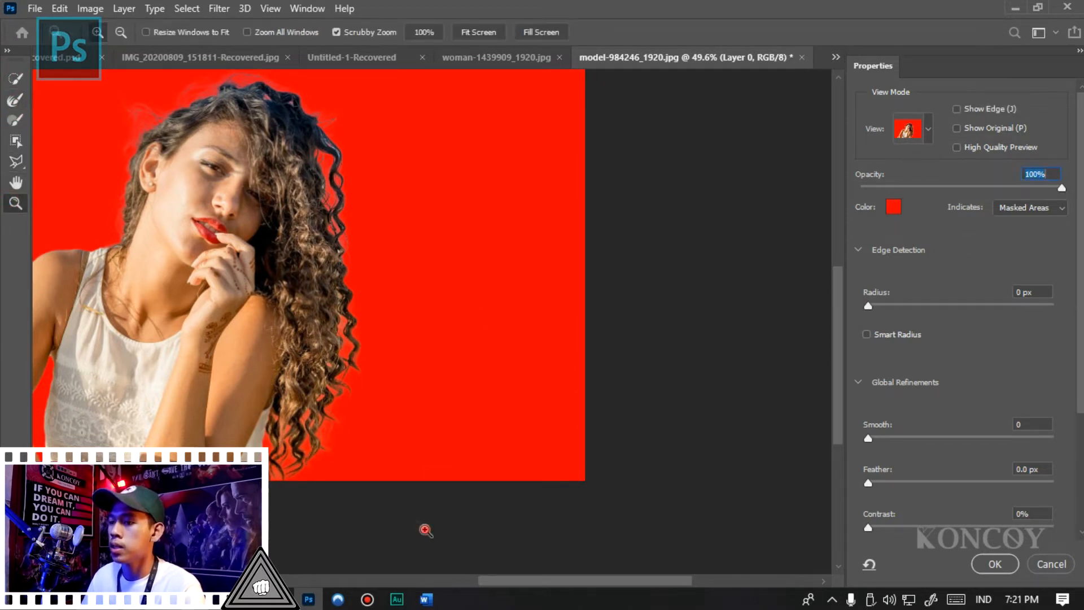
{"action": "left_click", "coordinate": [340, 469]}
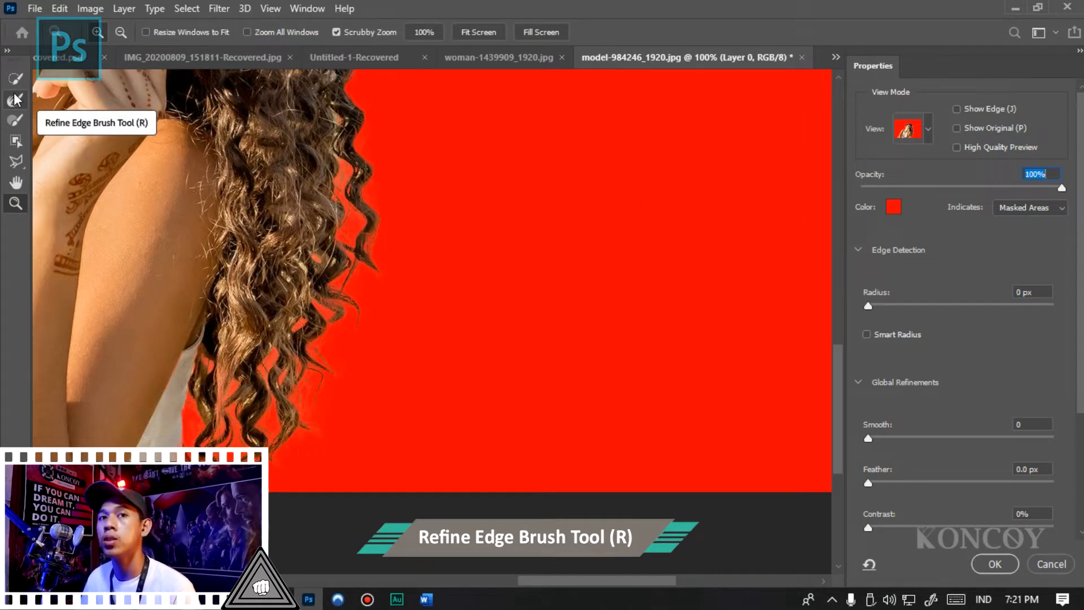
{"action": "left_click", "coordinate": [16, 99]}
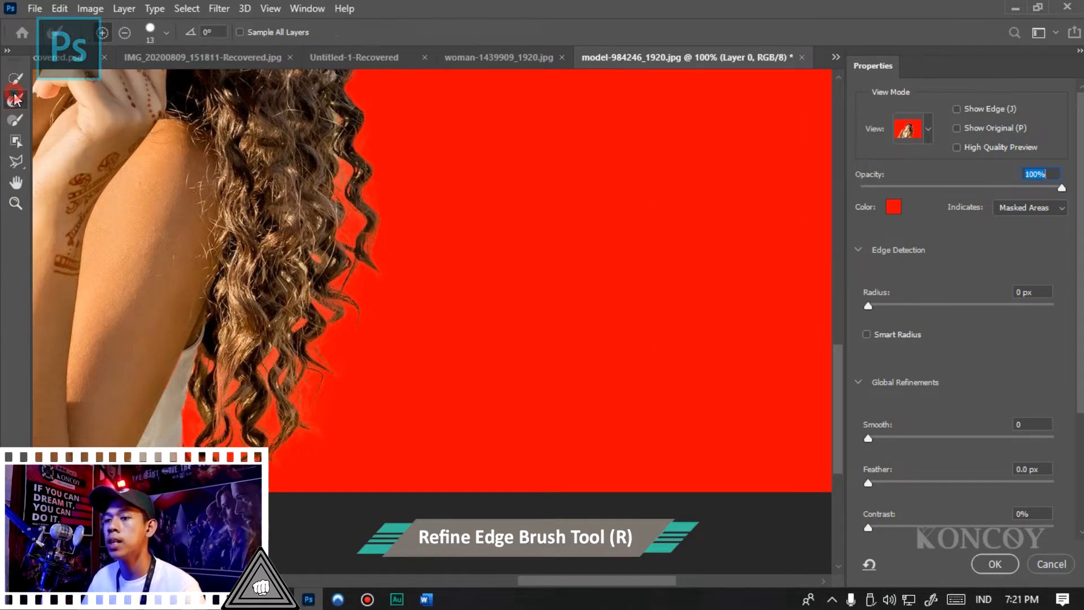
- Examine the curl tips and the gaps between strands against the solid red overlay with the Zoom tool, up to 400%
{"action": "key", "text": "z"}
{"action": "left_click", "coordinate": [320, 381]}
{"action": "left_click", "coordinate": [320, 383]}
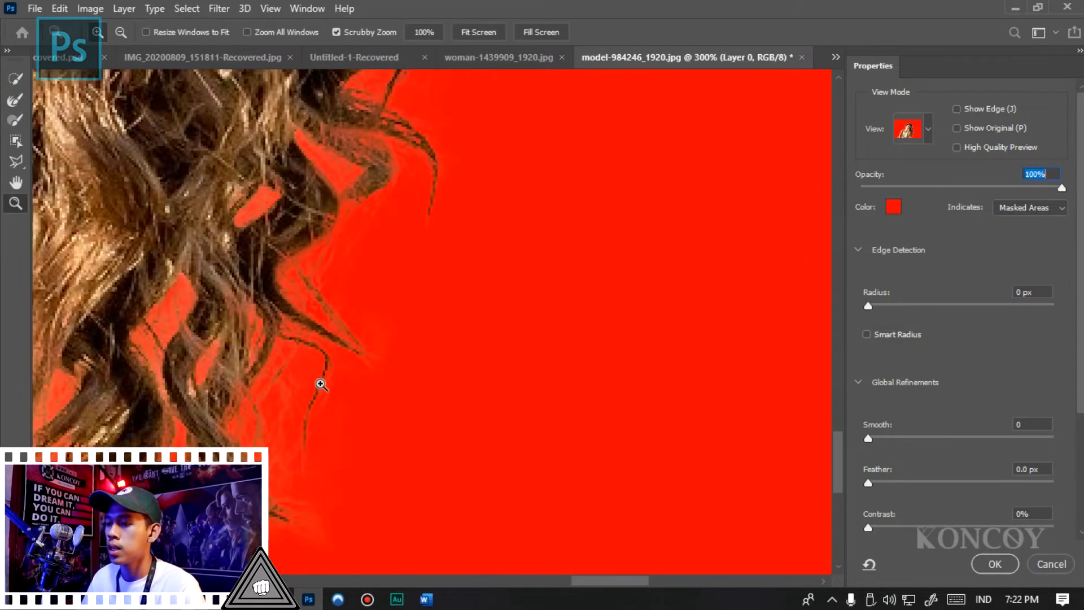
{"action": "left_click_drag", "start_coordinate": [353, 354], "coordinate": [471, 379]}
{"action": "left_click_drag", "start_coordinate": [540, 302], "coordinate": [408, 479]}
{"action": "left_click_drag", "start_coordinate": [552, 154], "coordinate": [693, 152]}
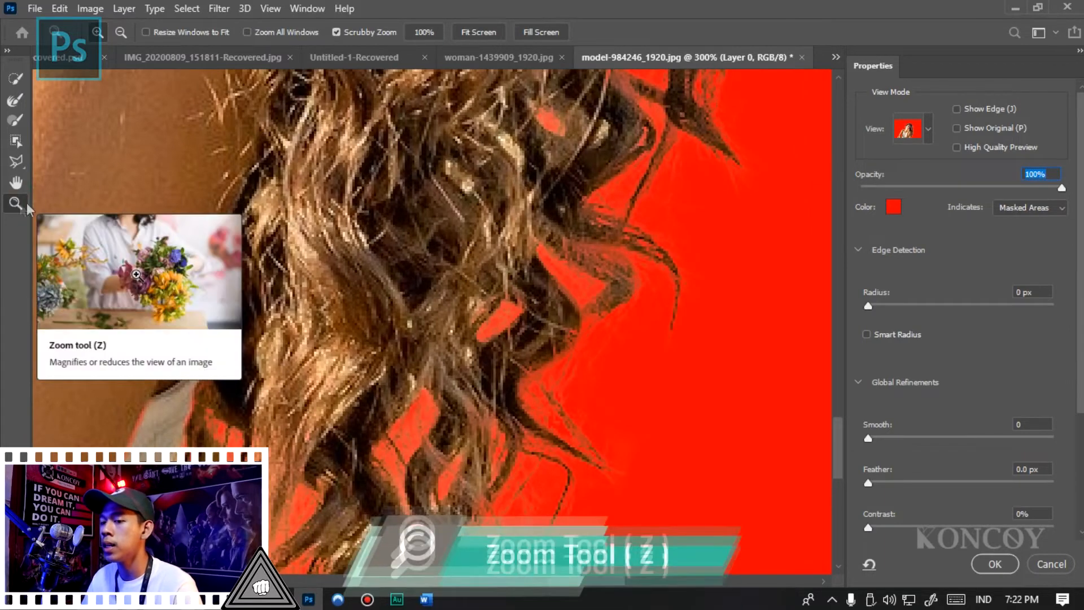
{"action": "left_click", "coordinate": [399, 192]}
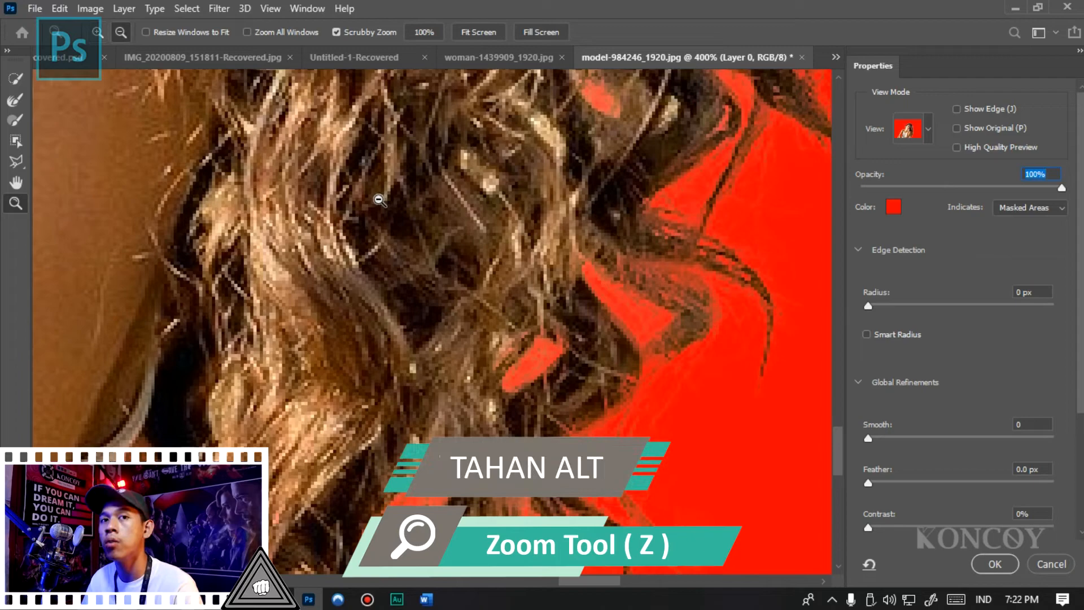
{"action": "left_click", "coordinate": [379, 199], "text": "alt"}
{"action": "left_click", "coordinate": [378, 199], "text": "alt"}
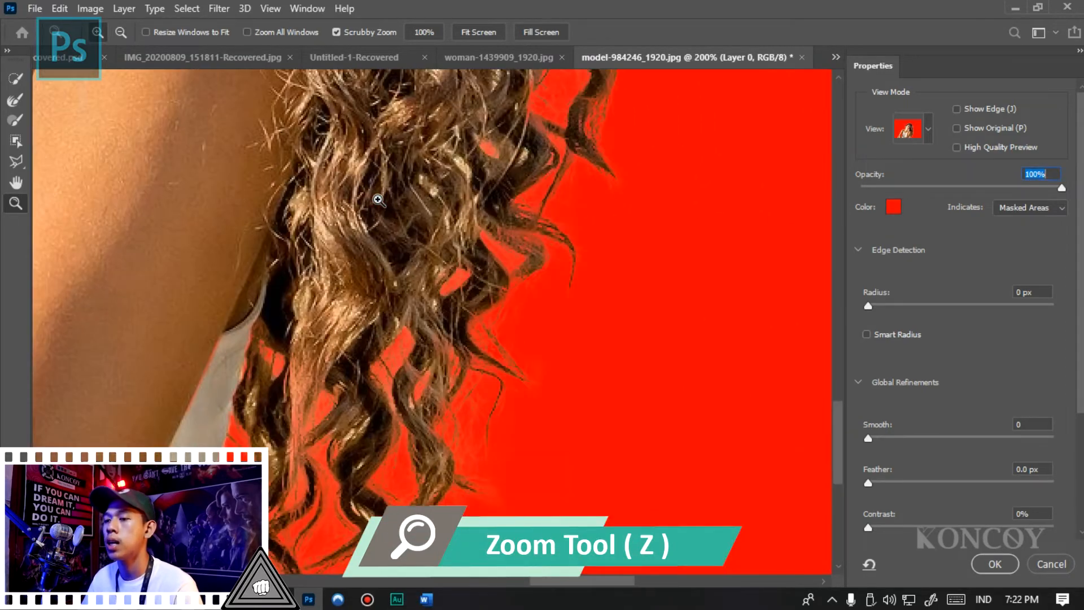
{"action": "left_click", "coordinate": [378, 199]}
{"action": "left_click", "coordinate": [379, 199]}
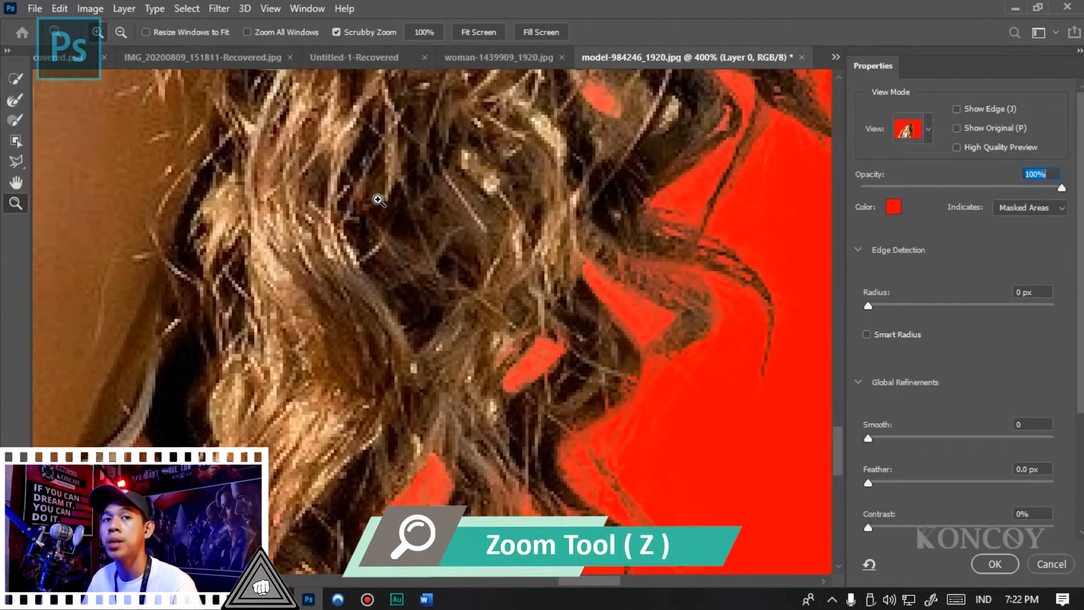
{"action": "left_click", "coordinate": [378, 199], "text": "alt"}
{"action": "left_click", "coordinate": [375, 198], "text": "alt"}
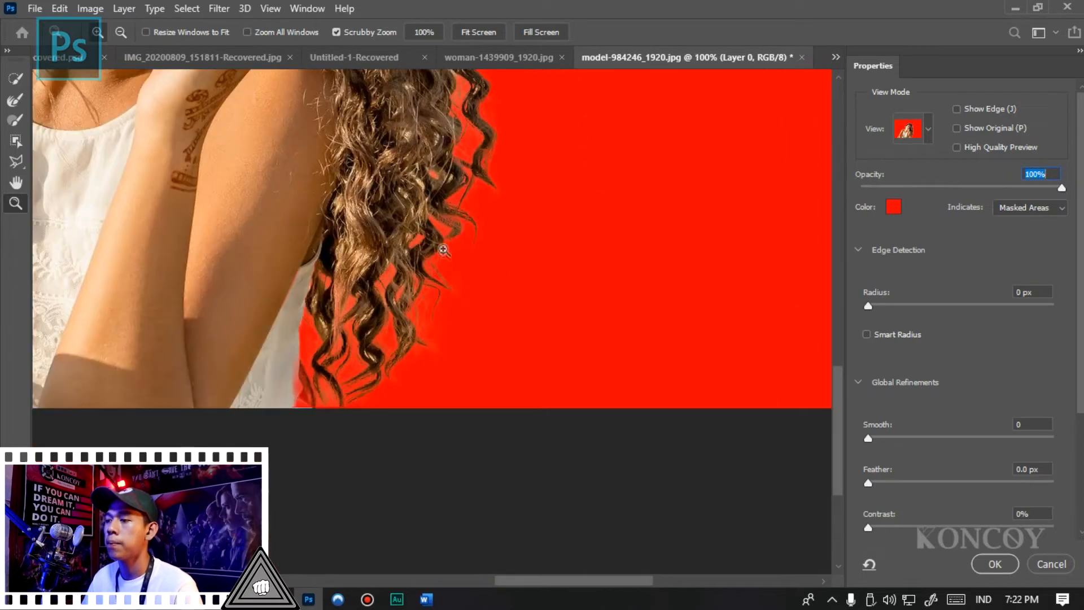
{"action": "left_click", "coordinate": [472, 150], "text": "alt"}
{"action": "left_click", "coordinate": [473, 149]}
{"action": "left_click", "coordinate": [473, 149]}
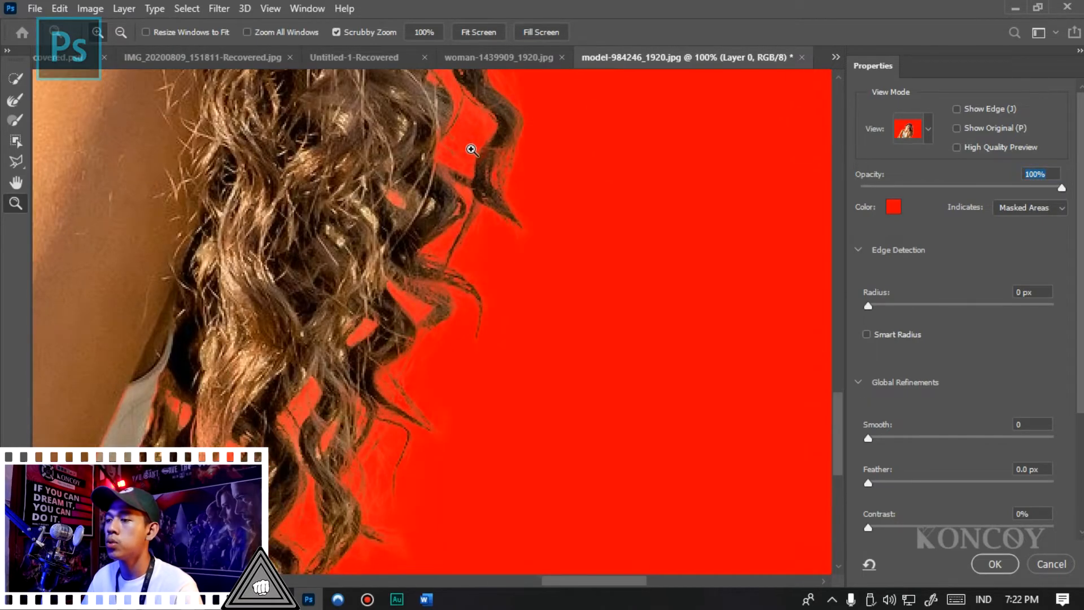
{"action": "left_click", "coordinate": [472, 148]}
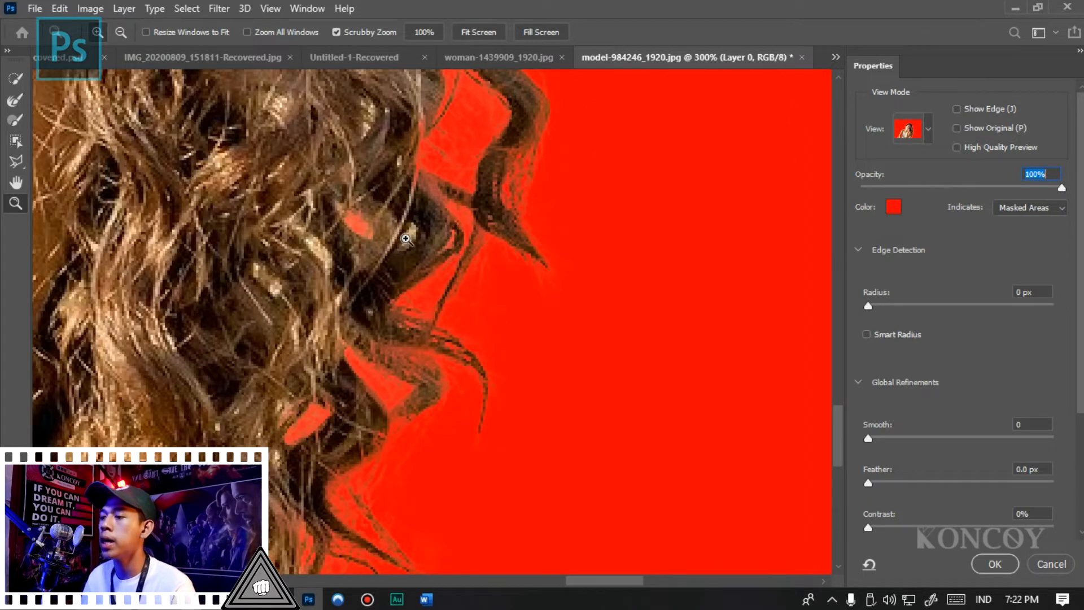
- Paint with the Refine Edge Brush at size 13 over the curls and the gaps between strands in the lower hair
{"action": "left_click", "coordinate": [14, 101]}
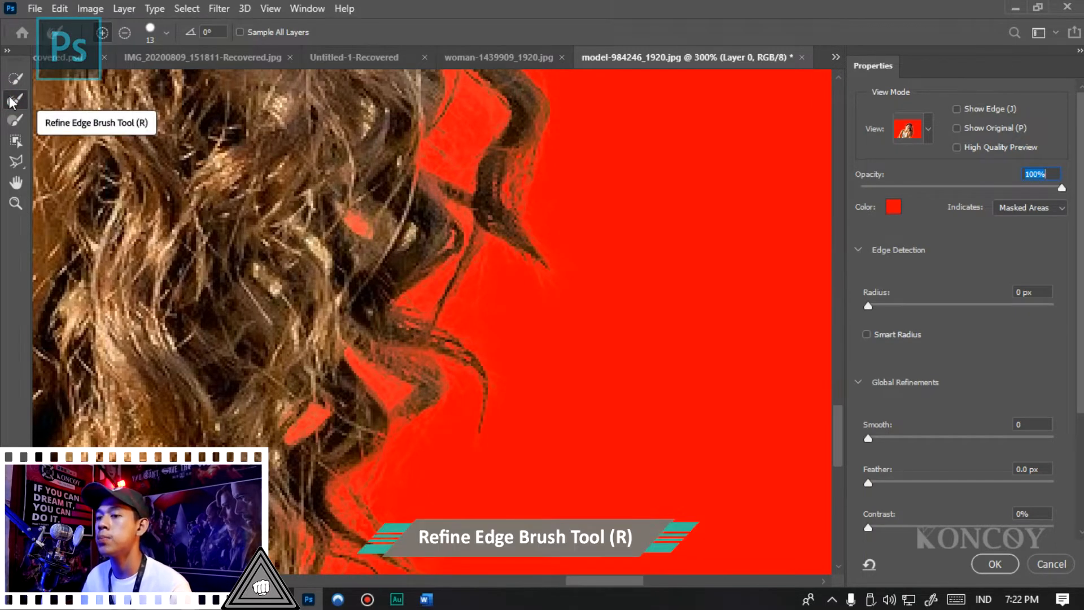
{"action": "left_click", "coordinate": [13, 103]}
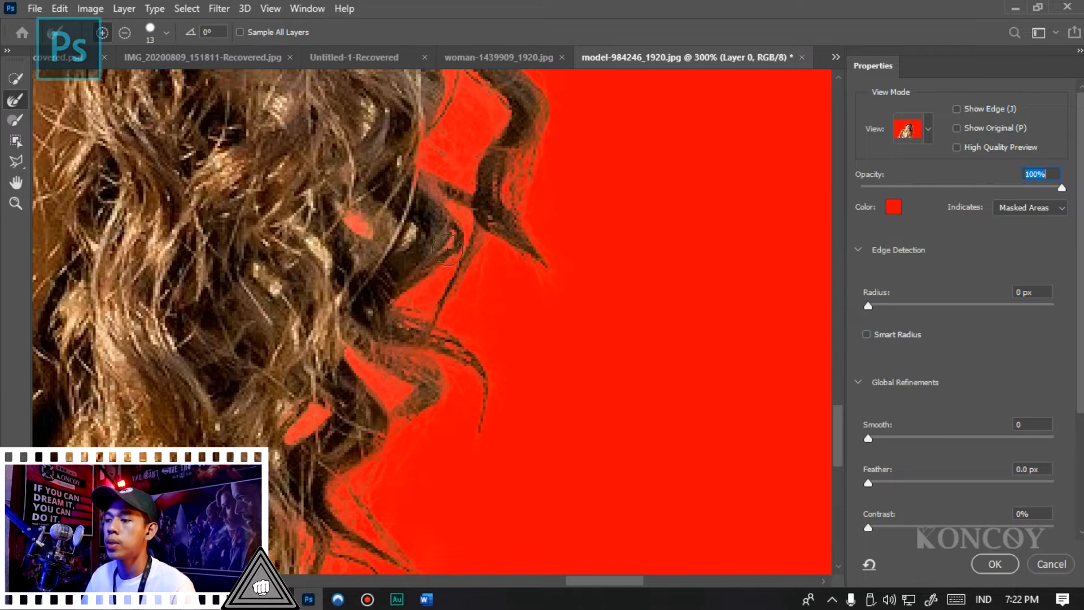
{"action": "left_click_drag", "start_coordinate": [414, 233], "coordinate": [420, 232]}
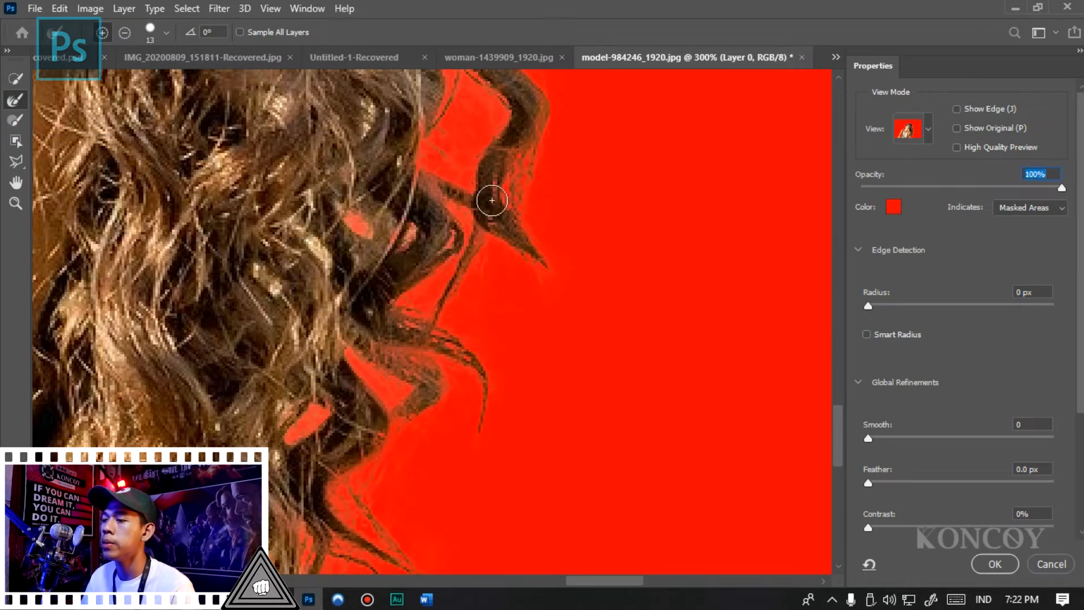
{"action": "left_click", "coordinate": [327, 253]}
{"action": "mouse_move", "coordinate": [327, 253]}
{"action": "left_mouse_down"}
{"action": "mouse_move", "coordinate": [317, 220]}
{"action": "mouse_move", "coordinate": [305, 222]}
{"action": "left_mouse_up"}
{"action": "mouse_move", "coordinate": [316, 313]}
{"action": "left_mouse_down"}
{"action": "mouse_move", "coordinate": [328, 301]}
{"action": "mouse_move", "coordinate": [302, 331]}
{"action": "left_mouse_up"}
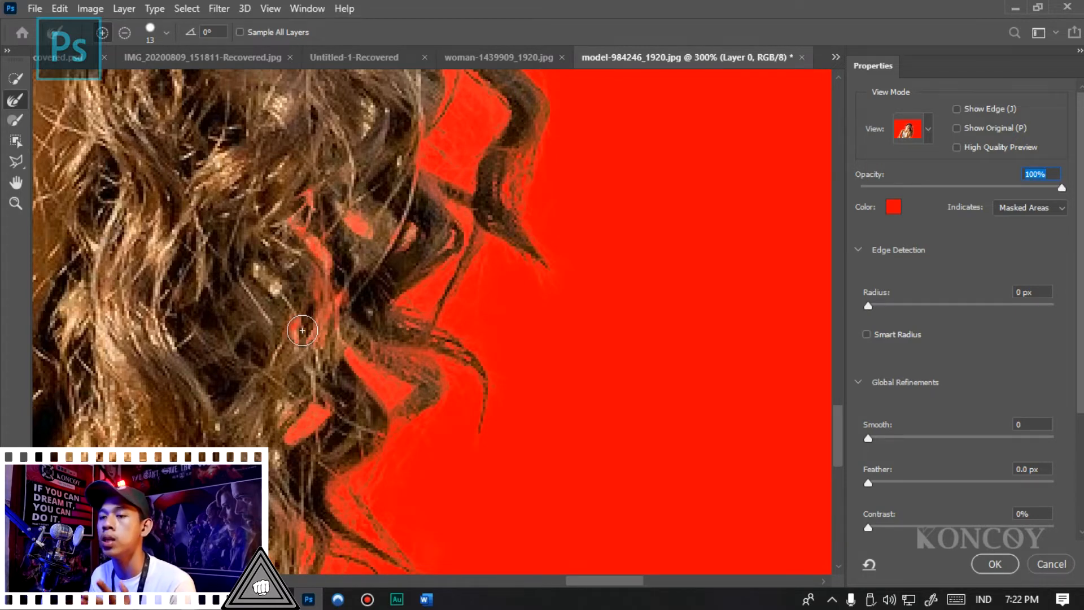
- Refine the flyaway strands along the hairline above the ear and forehead with the Refine Edge Brush enlarged to size 40
{"action": "key", "text": "z"}
{"action": "left_click", "coordinate": [288, 260], "text": "alt"}
{"action": "left_click", "coordinate": [287, 257], "text": "alt"}
{"action": "left_click", "coordinate": [287, 255], "text": "alt"}
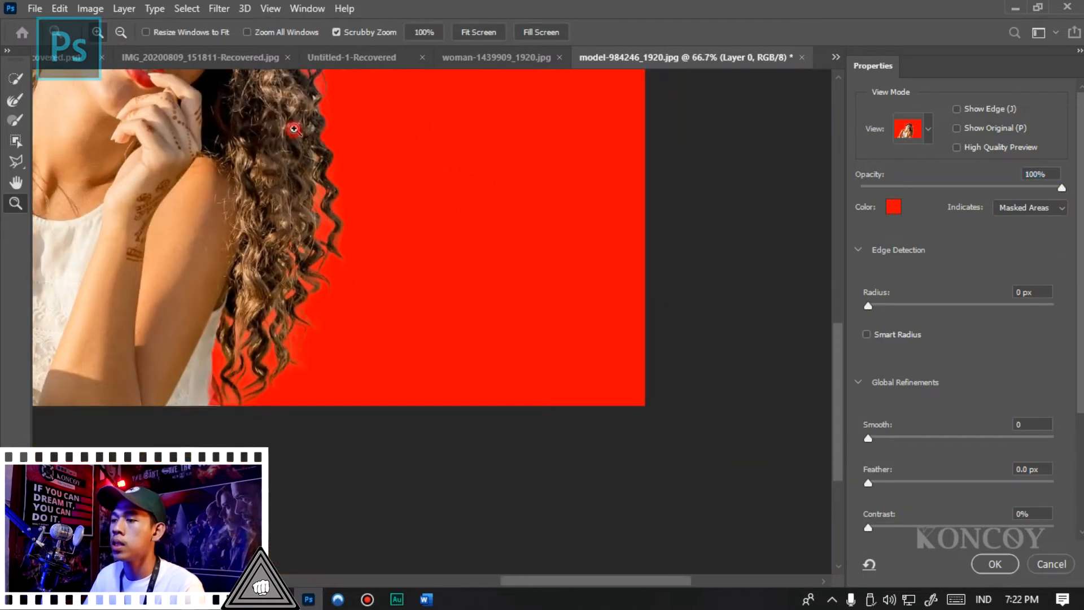
{"action": "left_click", "coordinate": [292, 128], "text": "alt"}
{"action": "left_click", "coordinate": [256, 100]}
{"action": "left_click", "coordinate": [256, 100]}
{"action": "left_click", "coordinate": [256, 100]}
{"action": "left_click", "coordinate": [526, 343], "text": "alt"}
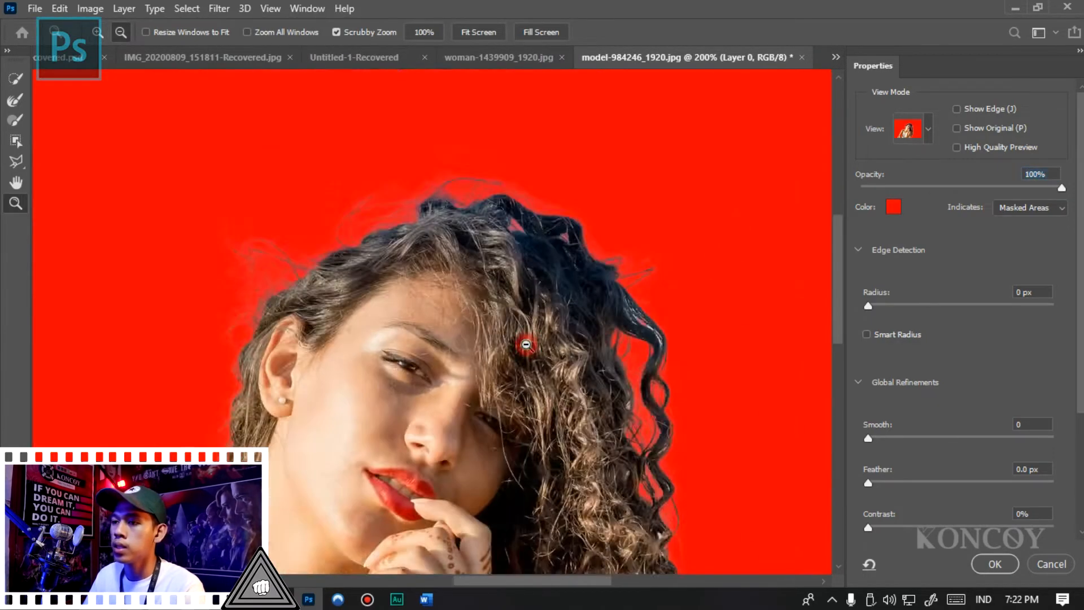
{"action": "left_click", "coordinate": [526, 345], "text": "alt"}
{"action": "left_click", "coordinate": [498, 238]}
{"action": "left_click", "coordinate": [498, 238]}
{"action": "left_click", "coordinate": [498, 239], "text": "alt"}
{"action": "left_click", "coordinate": [302, 315]}
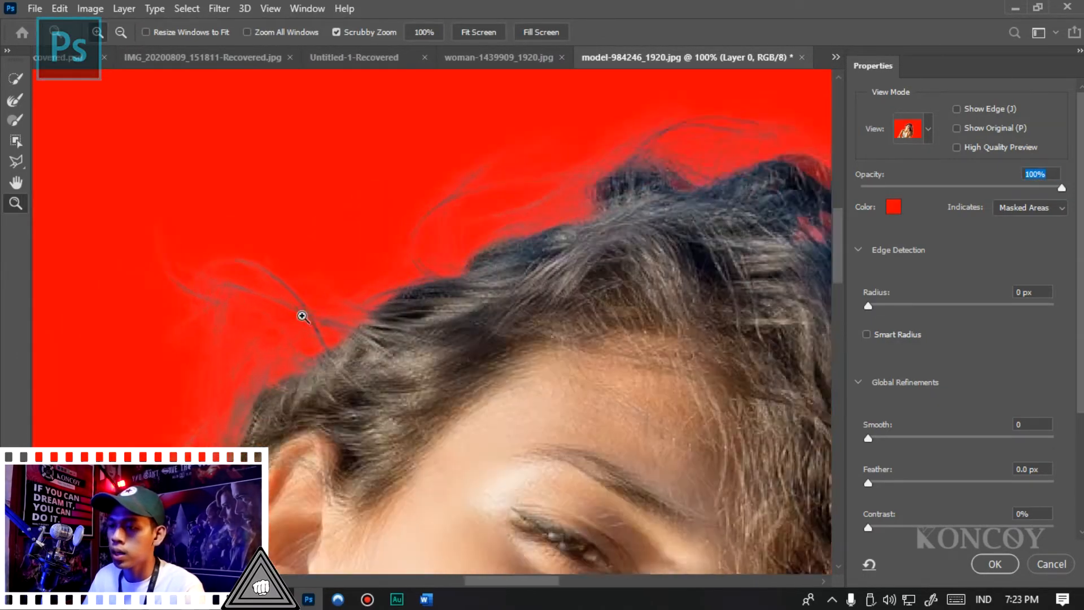
{"action": "left_click", "coordinate": [303, 315]}
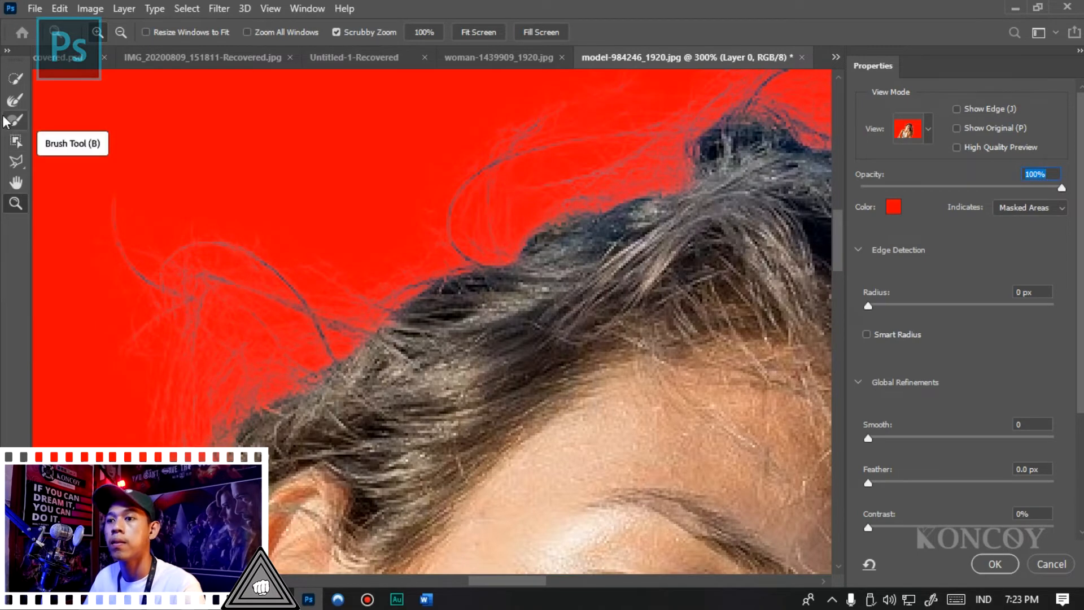
{"action": "left_click", "coordinate": [15, 100]}
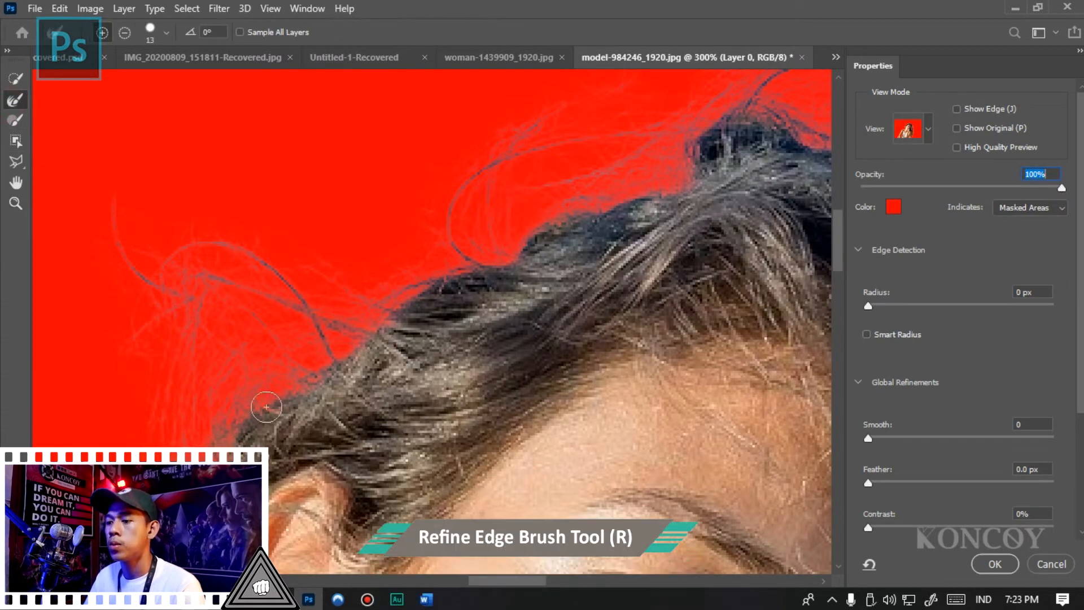
{"action": "key", "text": "bracketright"}
{"action": "key", "text": "bracketright"}
{"action": "key", "text": "bracketright"}
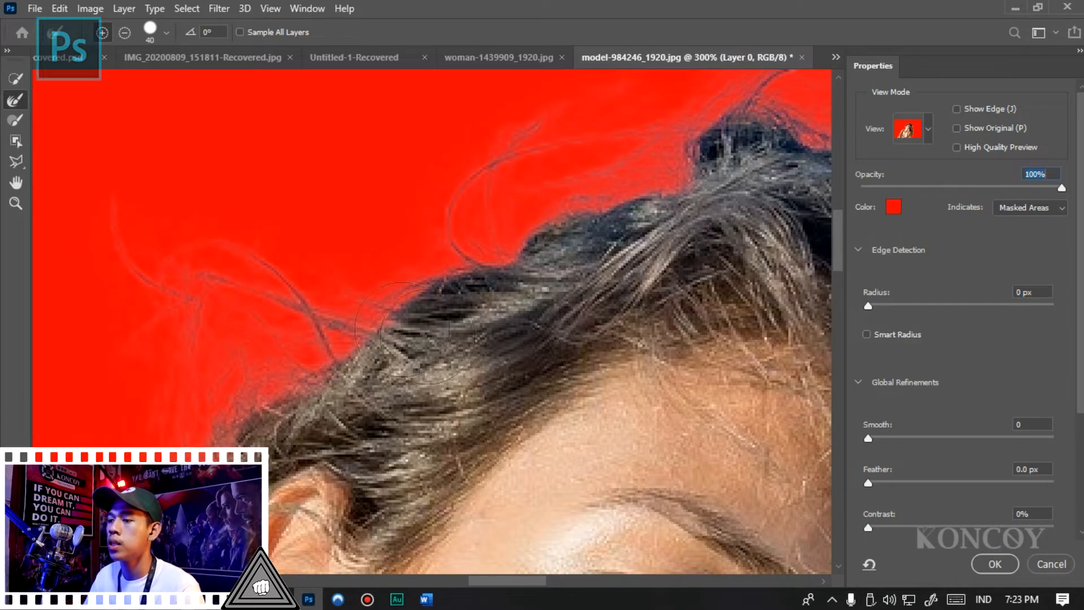
- Smooth the jagged mask edge along the arm by setting Smooth to 42
{"action": "key", "text": "z"}
{"action": "left_click", "coordinate": [317, 236], "text": "alt"}
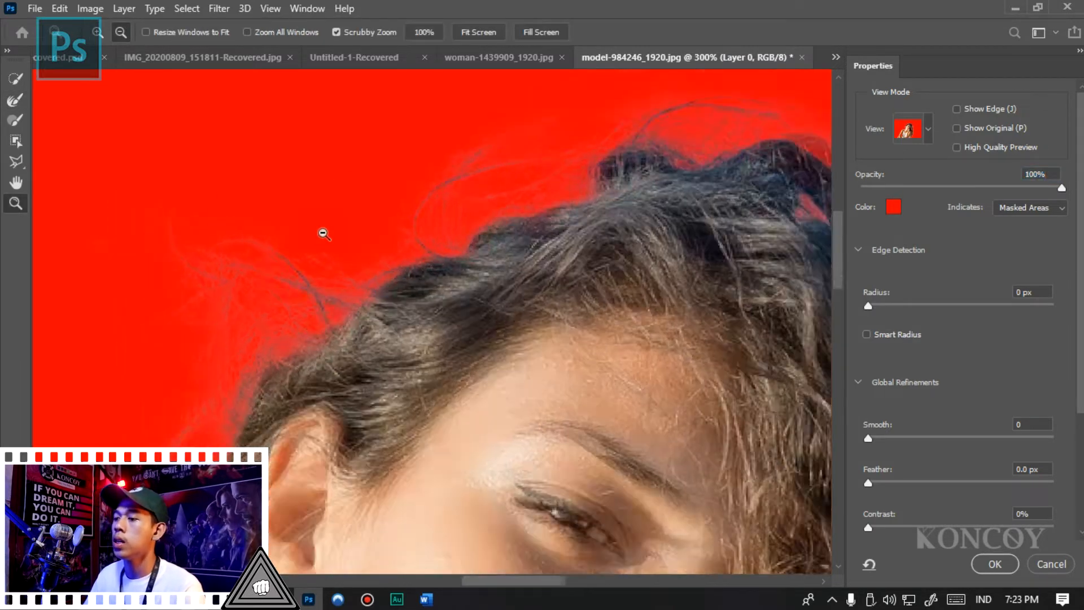
{"action": "left_click", "coordinate": [318, 235], "text": "alt"}
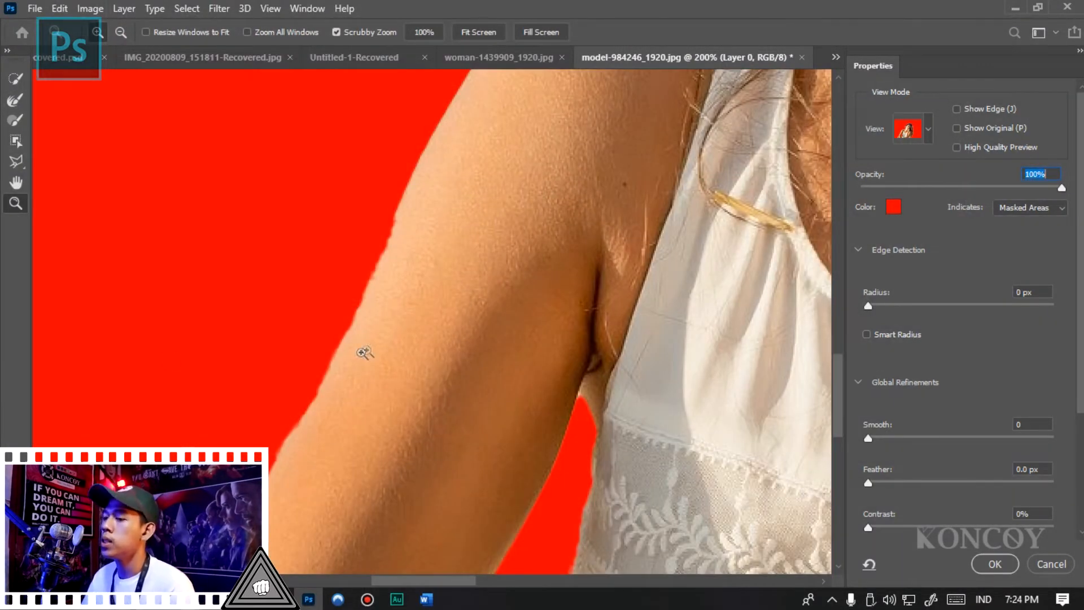
{"action": "left_click", "coordinate": [435, 266], "text": "alt"}
{"action": "left_click", "coordinate": [358, 375]}
{"action": "left_click", "coordinate": [430, 212]}
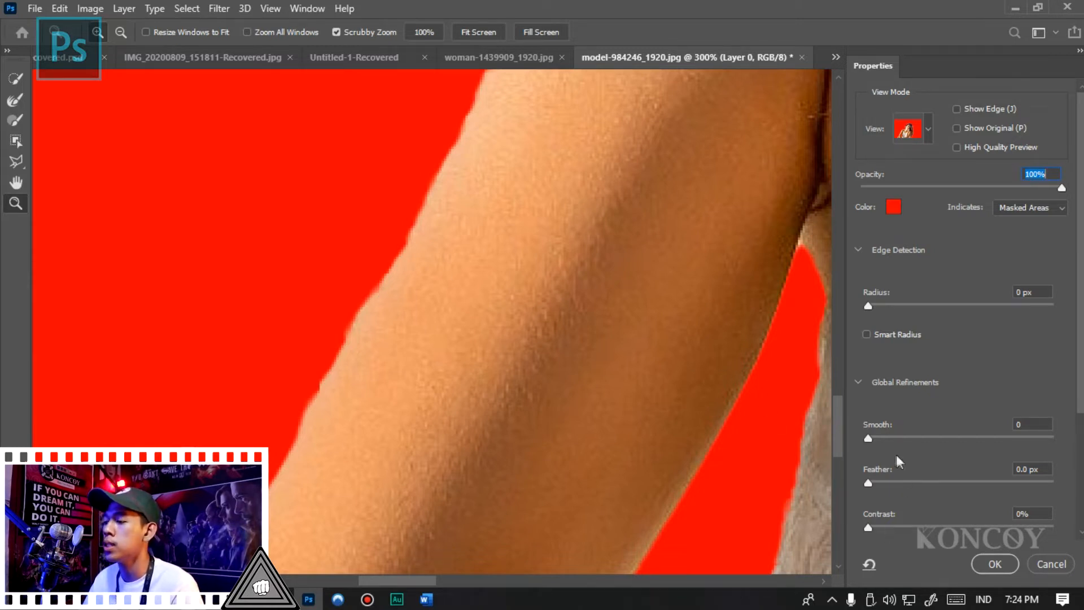
{"action": "left_click_drag", "start_coordinate": [869, 436], "coordinate": [996, 439]}
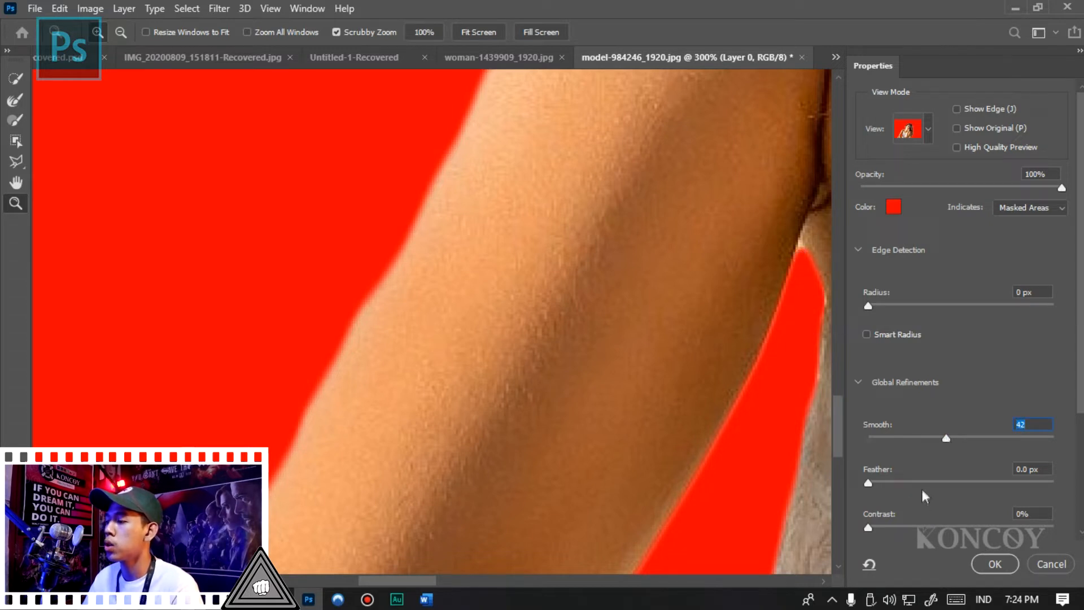
- Try a 166.5 px Feather on the mask edge and return it to 0.0 px
{"action": "left_click", "coordinate": [1009, 482]}
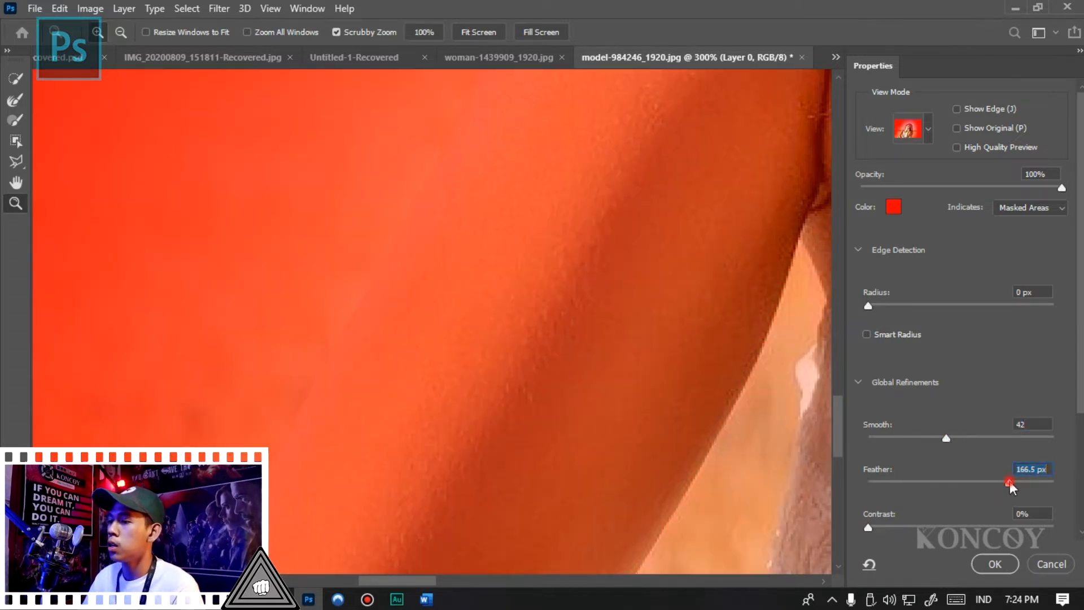
{"action": "left_click", "coordinate": [956, 483]}
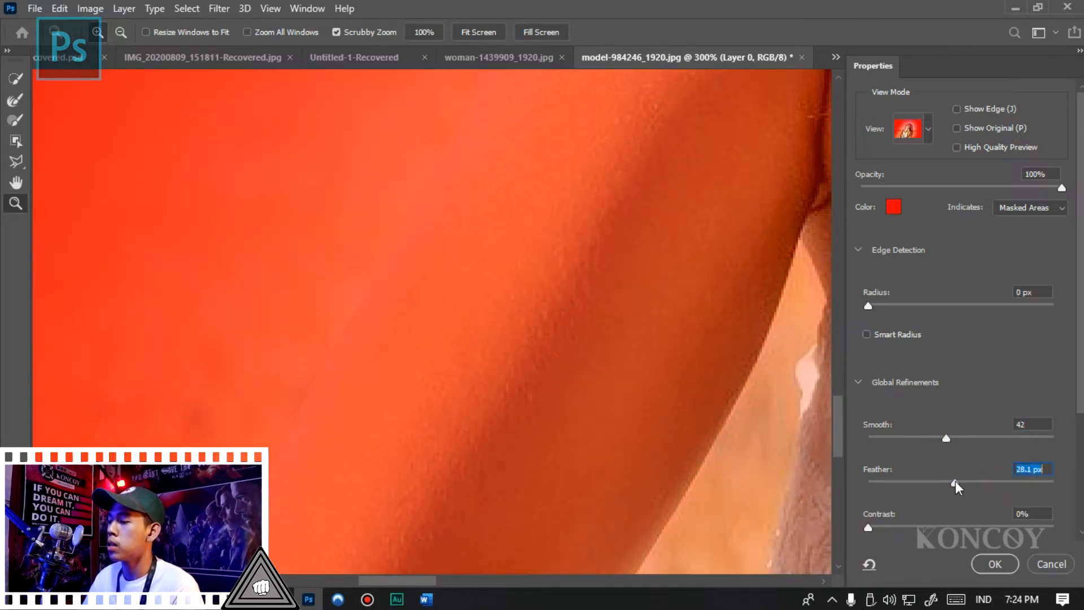
{"action": "left_click", "coordinate": [864, 484]}
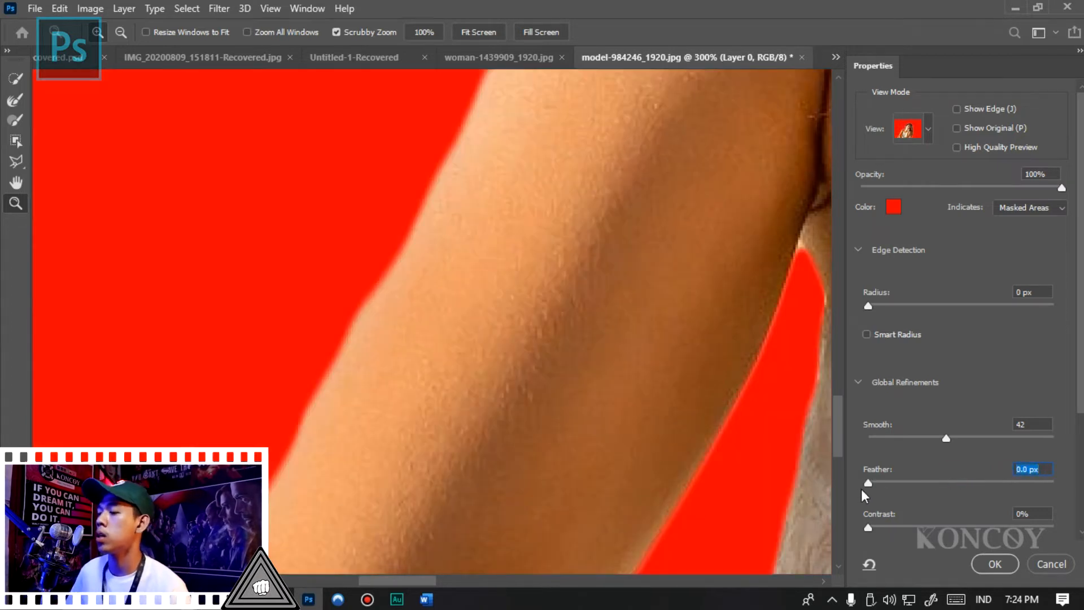
- Set the mask's Contrast to 22% and Shift Edge to +7%
{"action": "left_click_drag", "start_coordinate": [900, 524], "coordinate": [966, 527]}
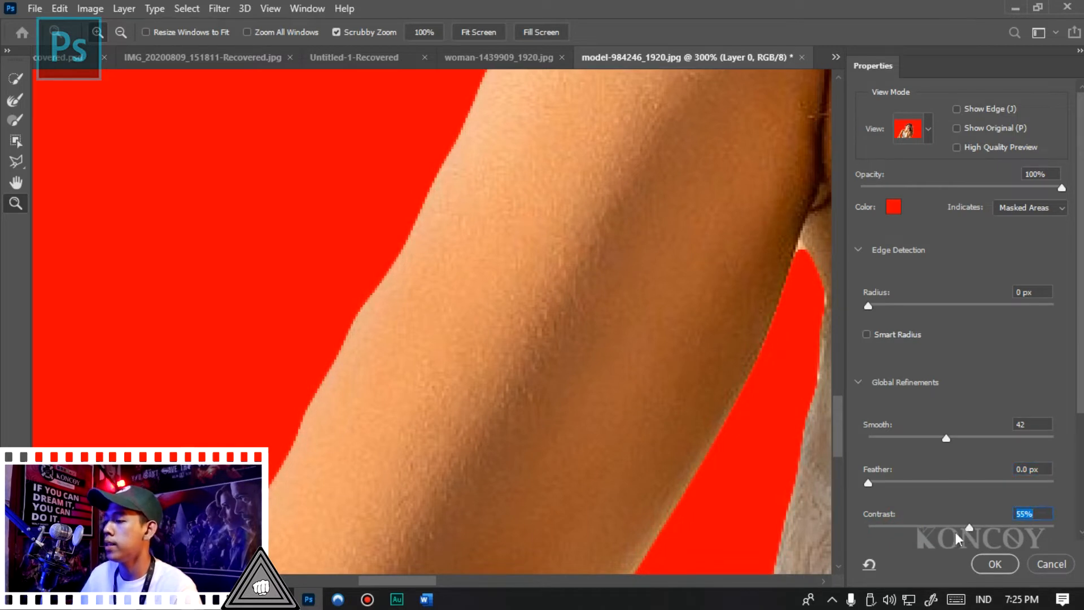
{"action": "left_click_drag", "start_coordinate": [957, 531], "coordinate": [910, 531]}
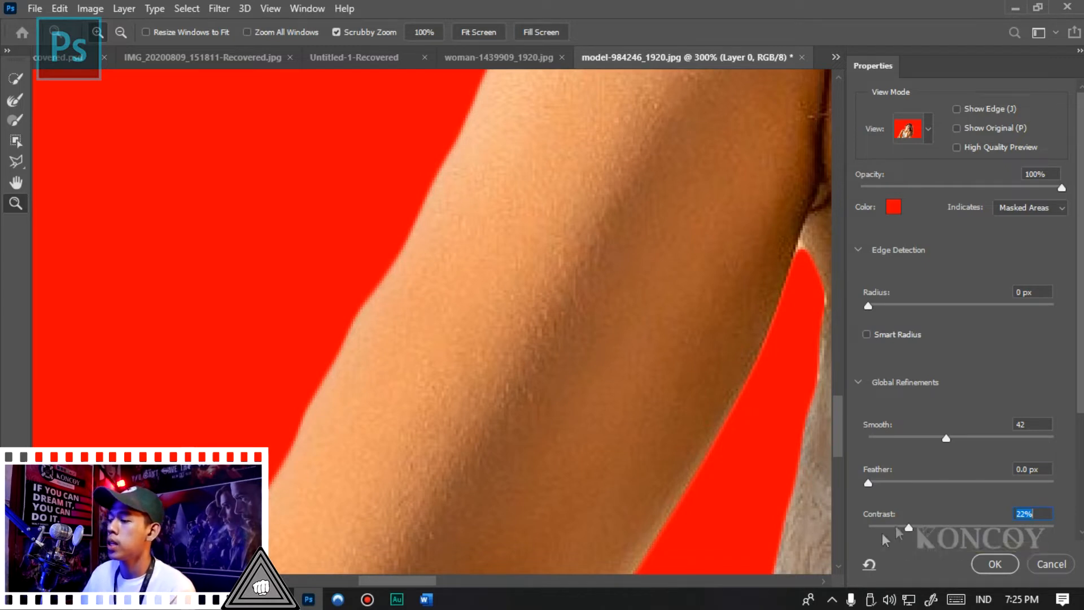
{"action": "left_click_drag", "start_coordinate": [1079, 346], "coordinate": [1082, 493]}
{"action": "left_click_drag", "start_coordinate": [963, 410], "coordinate": [1011, 408]}
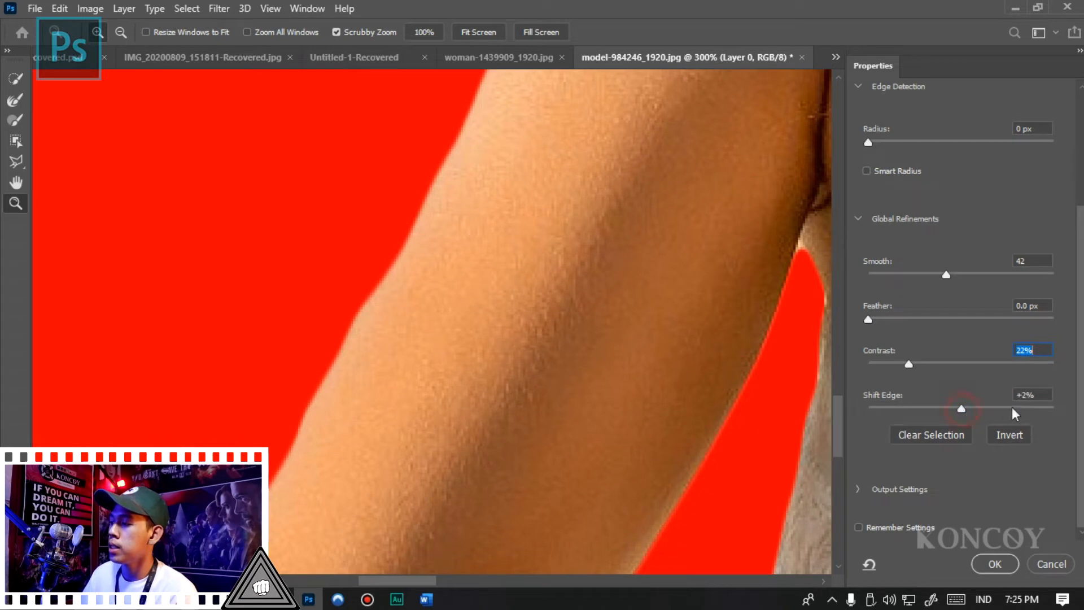
{"action": "left_click", "coordinate": [994, 407]}
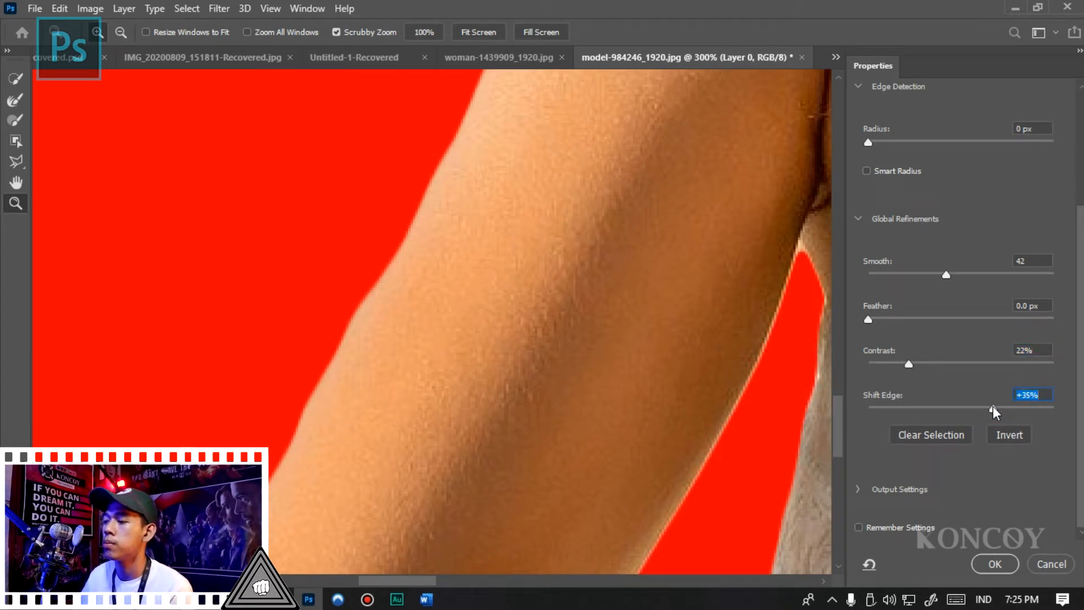
{"action": "left_click_drag", "start_coordinate": [993, 407], "coordinate": [968, 412]}
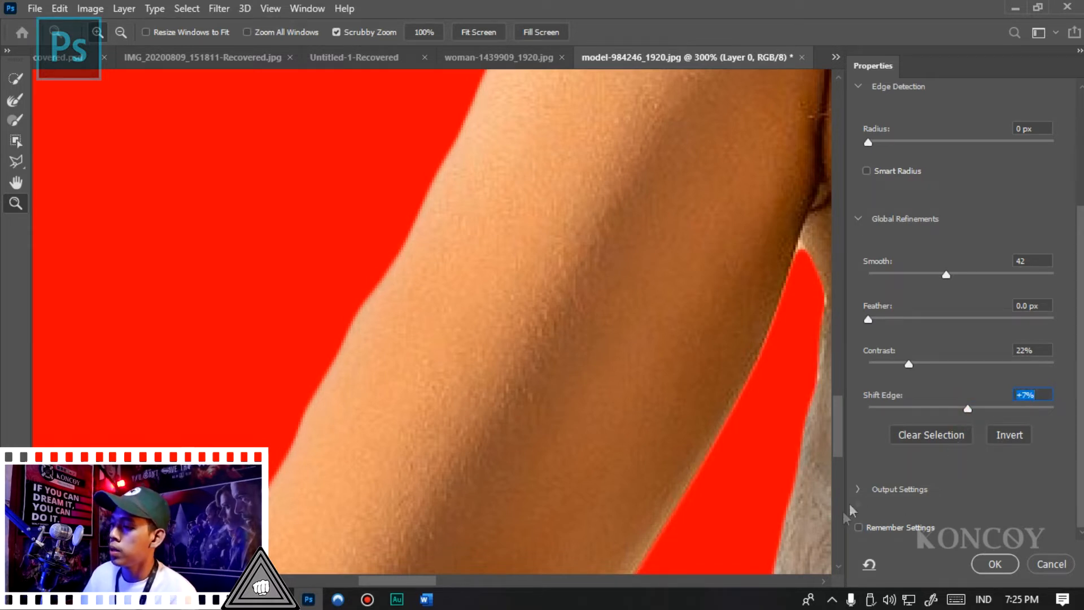
- Output the refined selection as a New Layer with Layer Mask and apply Select and Mask
{"action": "left_click", "coordinate": [859, 489]}
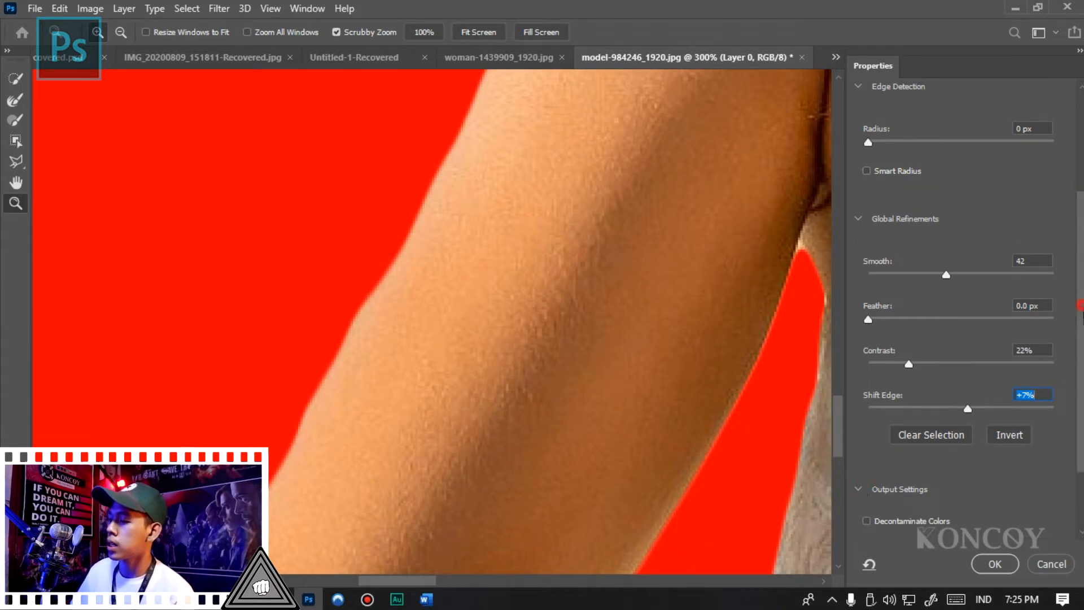
{"action": "scroll", "coordinate": [1068, 464], "scroll_direction": "down", "scroll_amount": 2}
{"action": "left_click", "coordinate": [952, 495]}
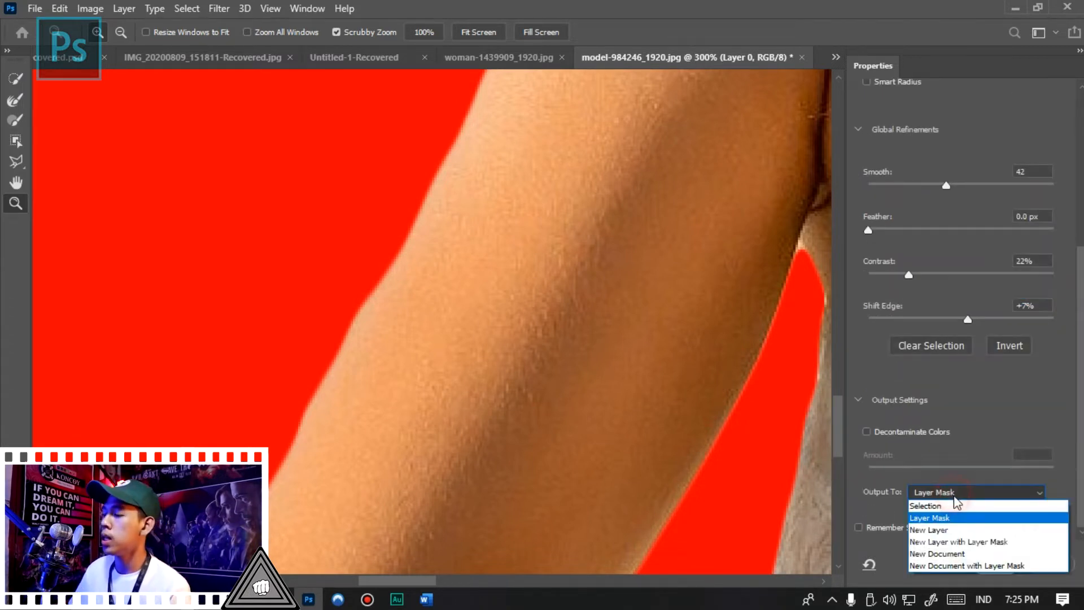
{"action": "left_click", "coordinate": [973, 545]}
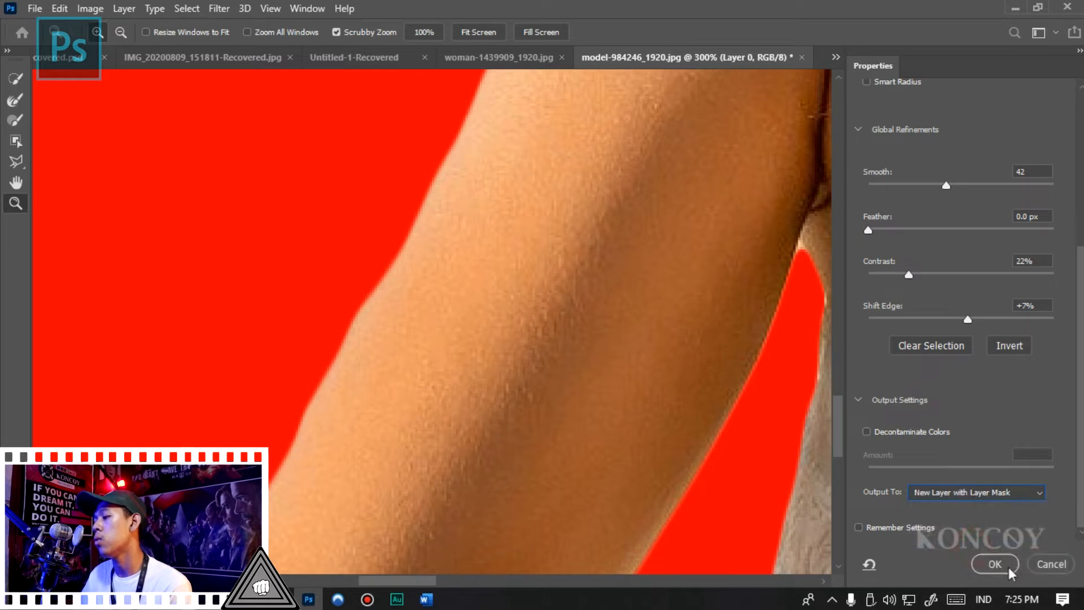
{"action": "left_click", "coordinate": [984, 498]}
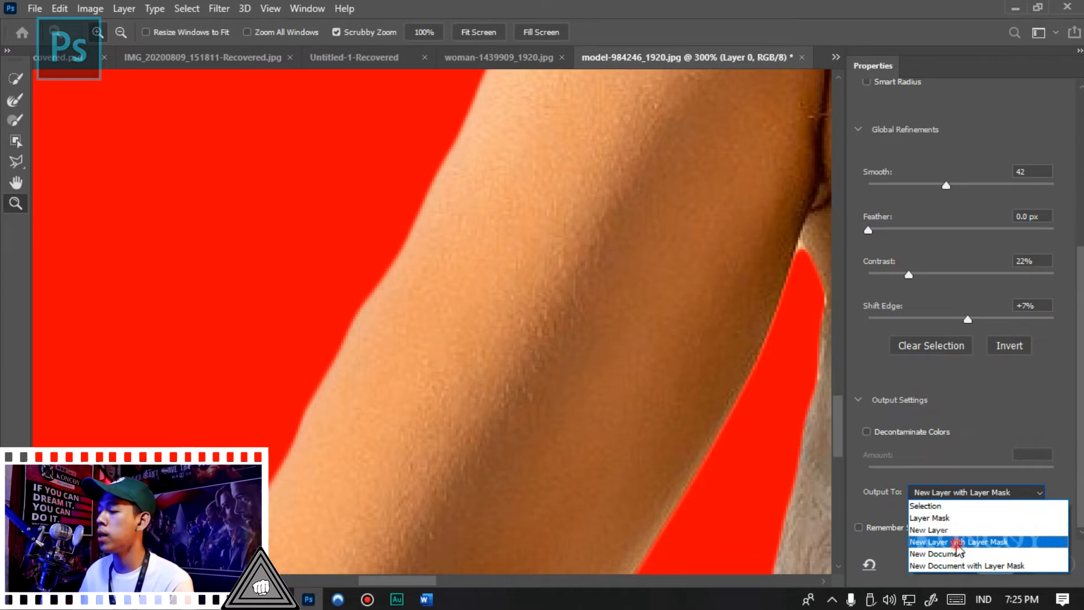
{"action": "left_click", "coordinate": [959, 542]}
{"action": "left_click", "coordinate": [988, 563]}
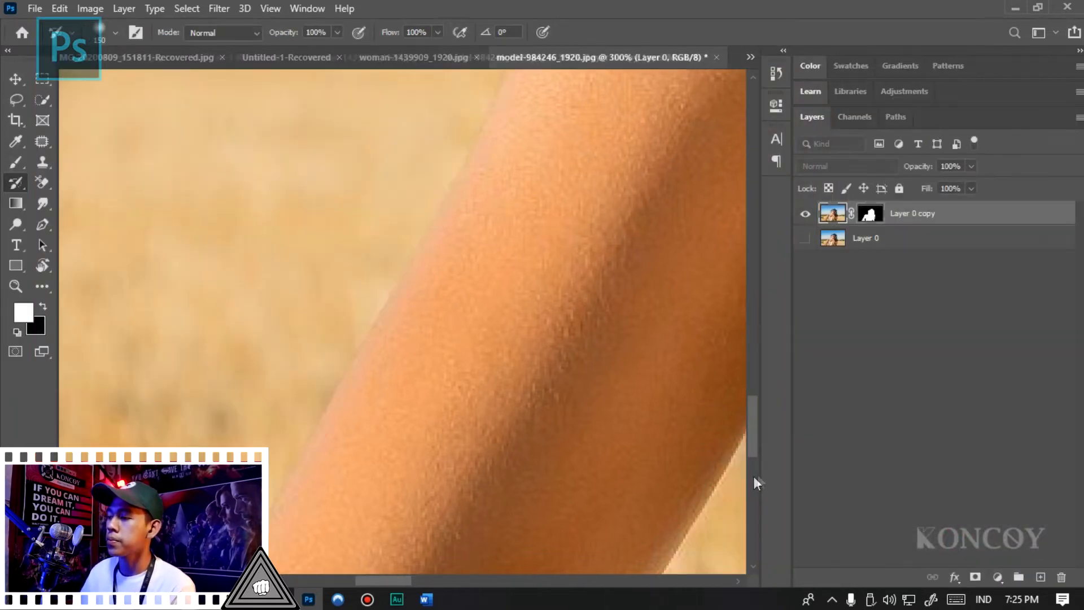
- Place the pemandangan landscape image into the portrait document and move its layer beneath the masked cutout
{"action": "scroll", "coordinate": [339, 169], "scroll_direction": "down", "scroll_amount": 6}
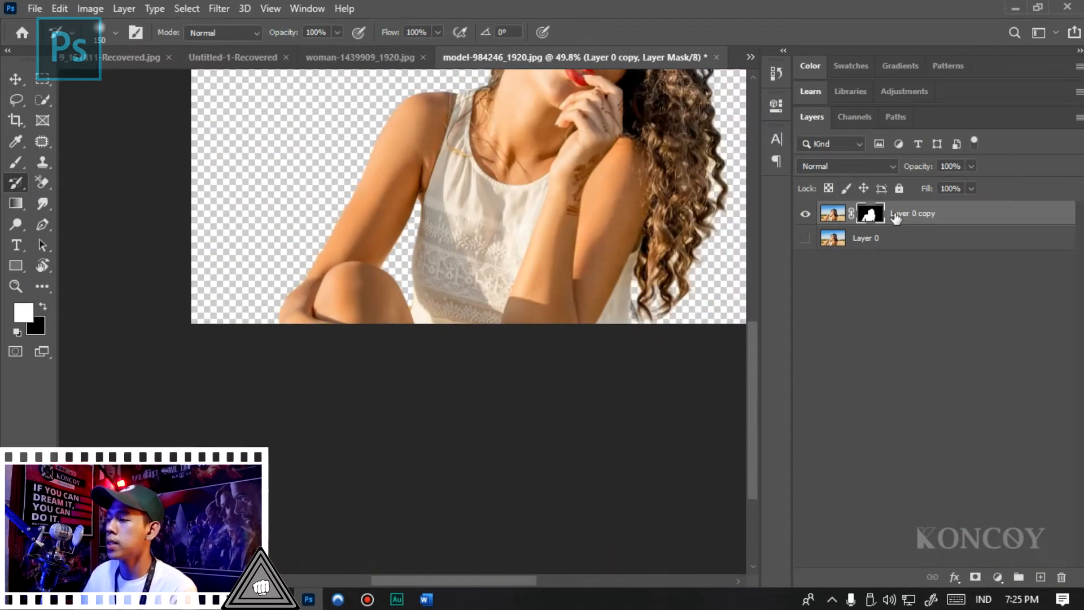
{"action": "scroll", "coordinate": [508, 254], "scroll_direction": "up", "scroll_amount": 3}
{"action": "scroll", "coordinate": [544, 261], "scroll_direction": "up", "scroll_amount": 3}
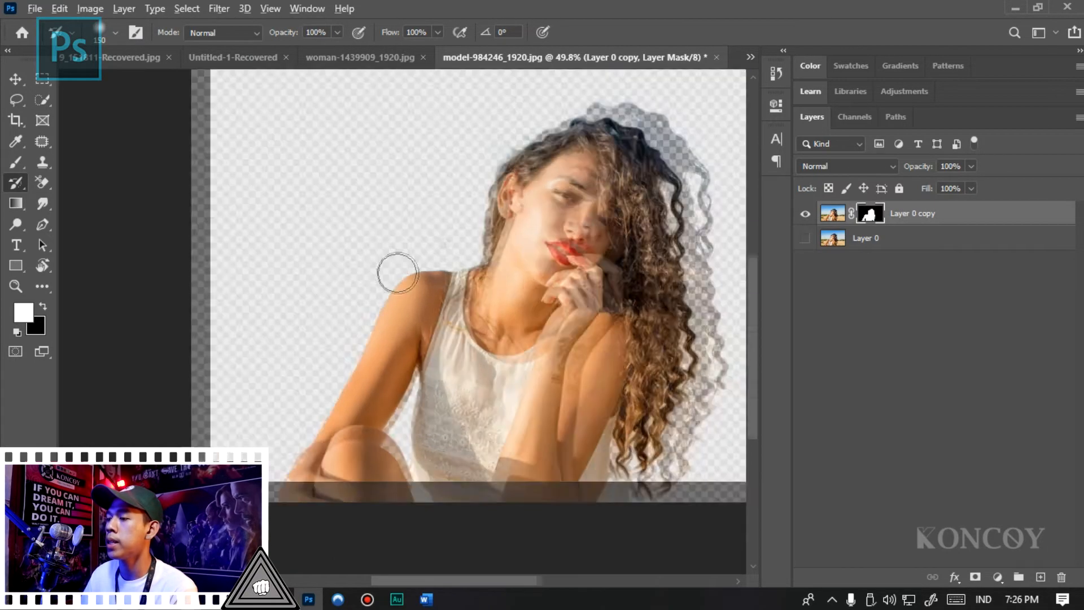
{"action": "scroll", "coordinate": [298, 218], "scroll_direction": "up", "scroll_amount": 3}
{"action": "scroll", "coordinate": [395, 227], "scroll_direction": "down", "scroll_amount": 4}
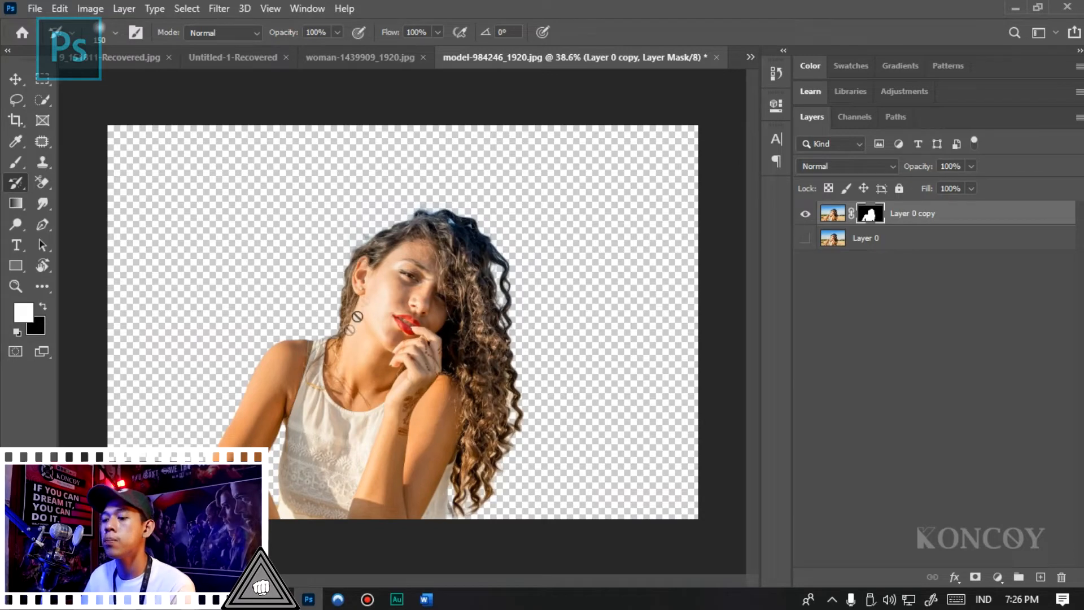
{"action": "left_click", "coordinate": [1015, 8]}
{"action": "mouse_move", "coordinate": [354, 207]}
{"action": "left_mouse_down"}
{"action": "mouse_move", "coordinate": [319, 590]}
{"action": "mouse_move", "coordinate": [335, 214]}
{"action": "left_mouse_up"}
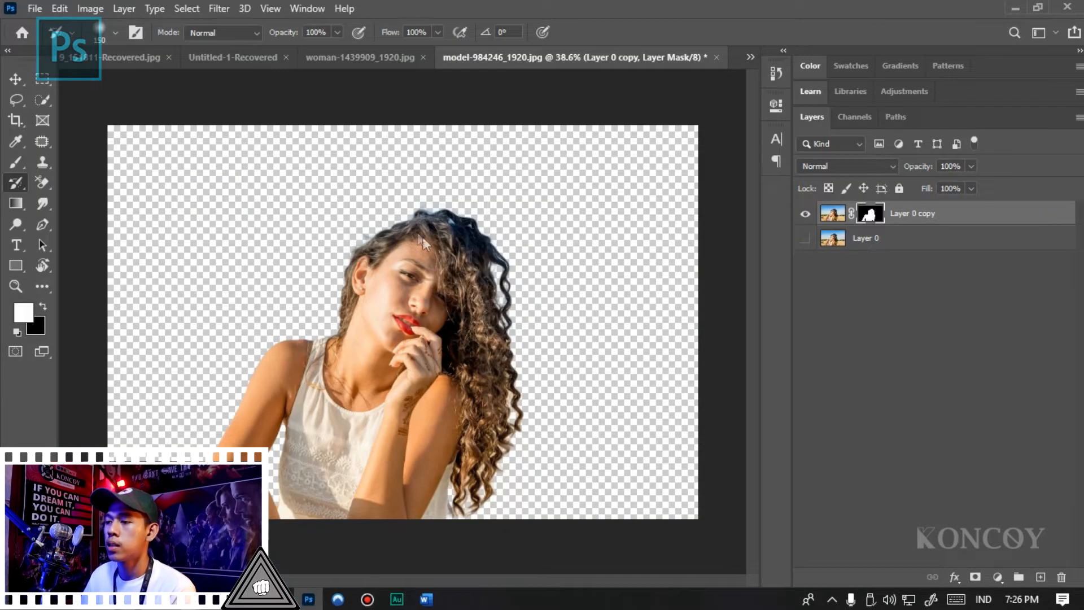
{"action": "left_click_drag", "start_coordinate": [572, 236], "coordinate": [737, 82]}
{"action": "key", "text": "Return"}
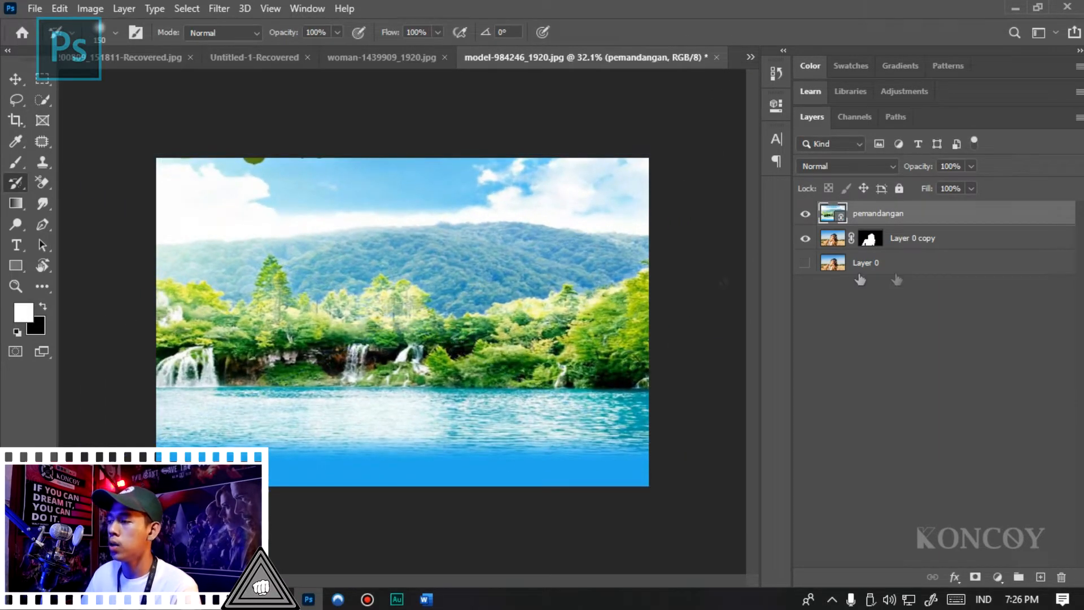
{"action": "key", "text": "ctrl+bracketleft"}
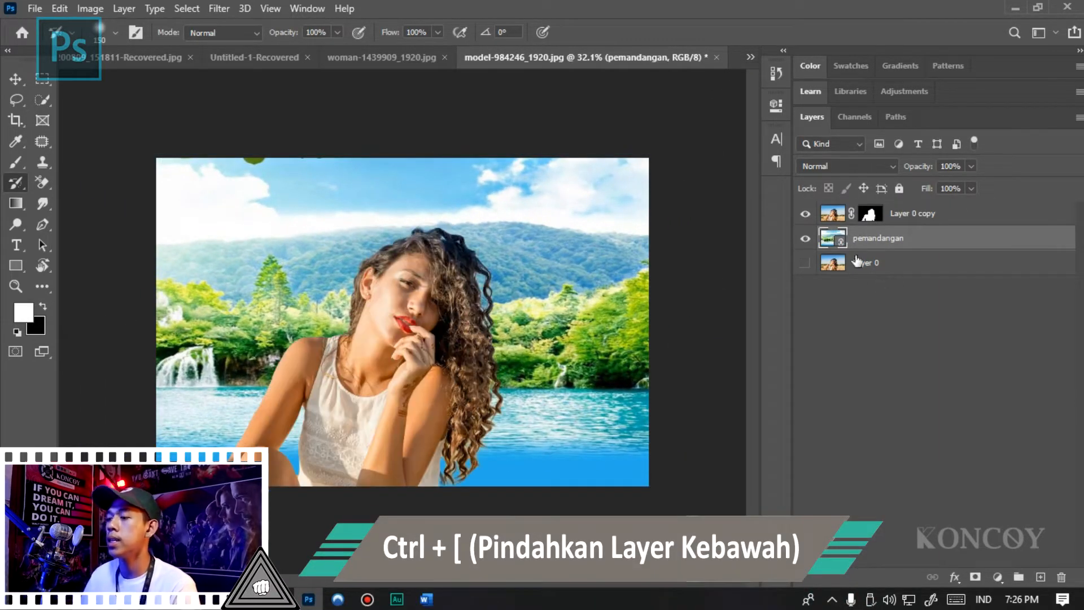
- Rename the masked cutout layer as wanita and view the woman against the new landscape
{"action": "double_click", "coordinate": [915, 213]}
{"action": "type", "text": "wanita"}
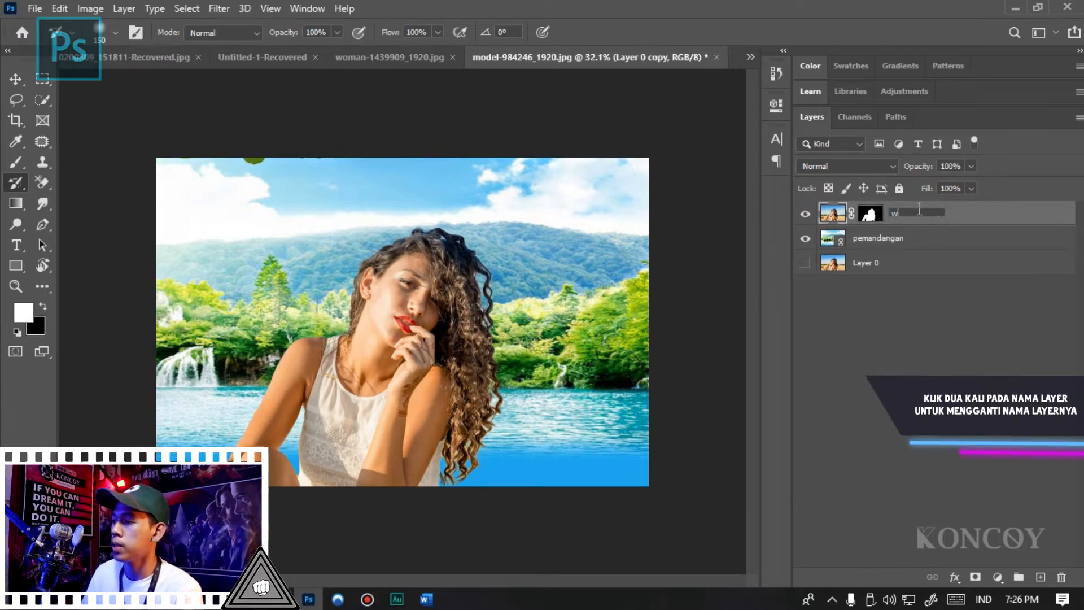
{"action": "key", "text": "Return"}
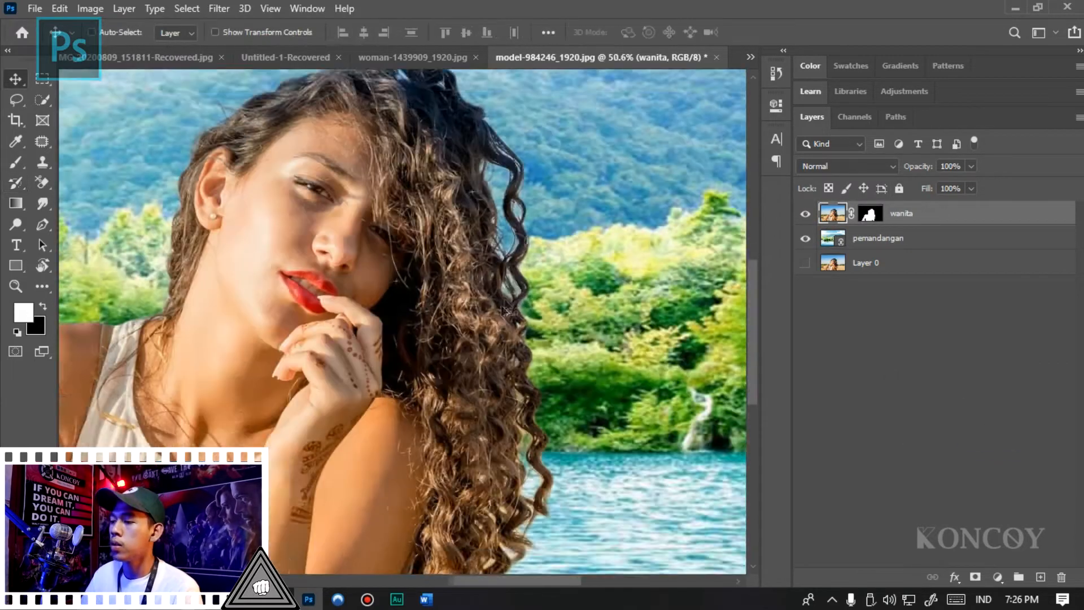
{"action": "scroll", "coordinate": [598, 323], "scroll_direction": "down", "scroll_amount": 2}
{"action": "scroll", "coordinate": [598, 323], "scroll_direction": "down", "scroll_amount": 5}
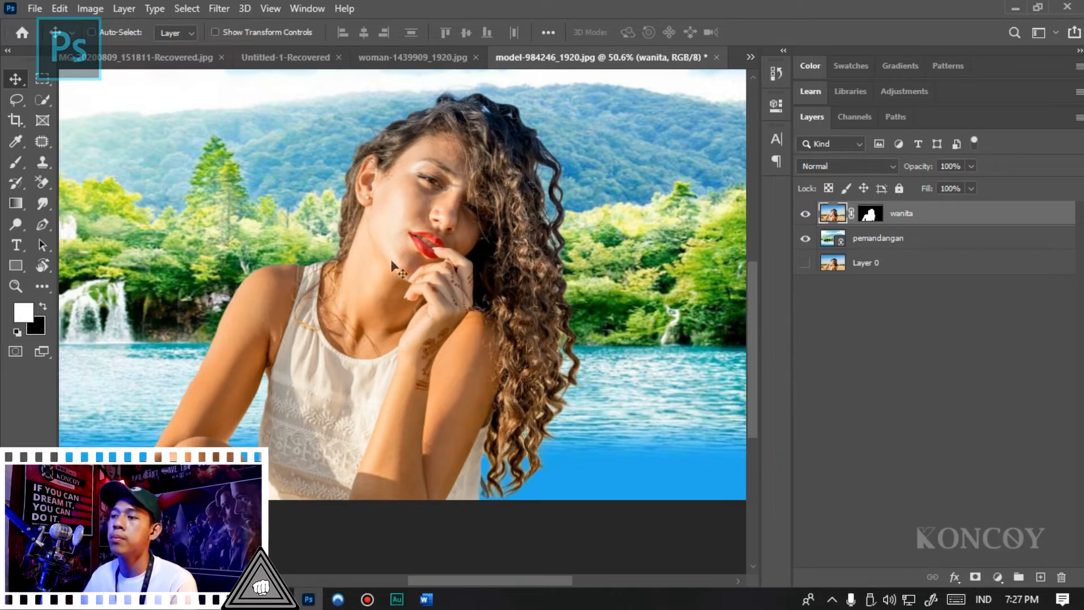
- Examine the edges of the cutout's curly hair against the new landscape
{"action": "scroll", "coordinate": [400, 132], "scroll_direction": "up", "scroll_amount": 10}
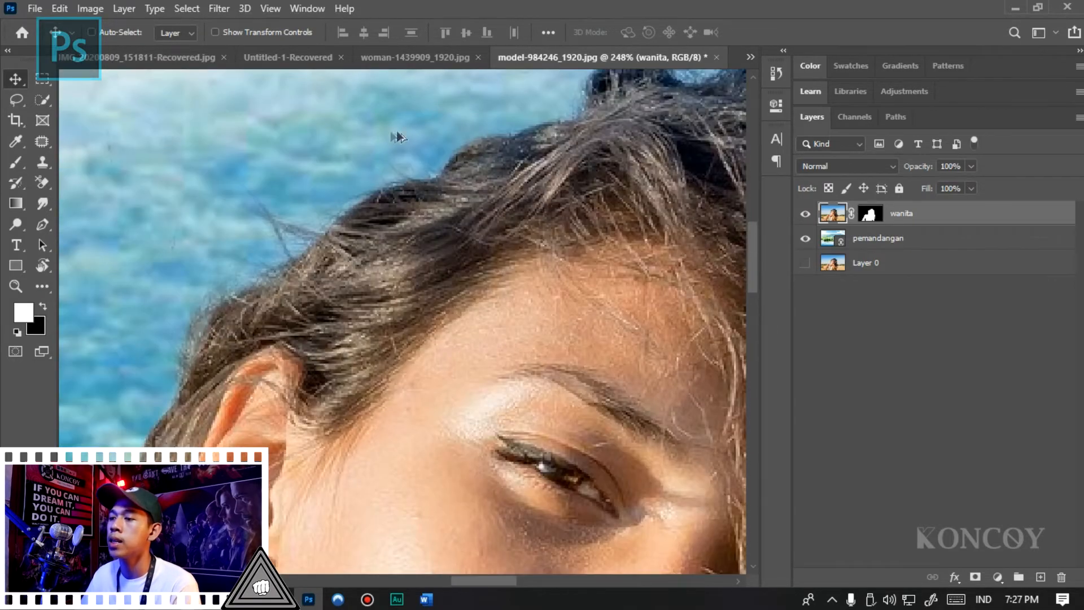
{"action": "scroll", "coordinate": [164, 339], "scroll_direction": "down", "scroll_amount": 8}
{"action": "scroll", "coordinate": [402, 233], "scroll_direction": "up", "scroll_amount": 8}
{"action": "scroll", "coordinate": [319, 257], "scroll_direction": "down", "scroll_amount": 4}
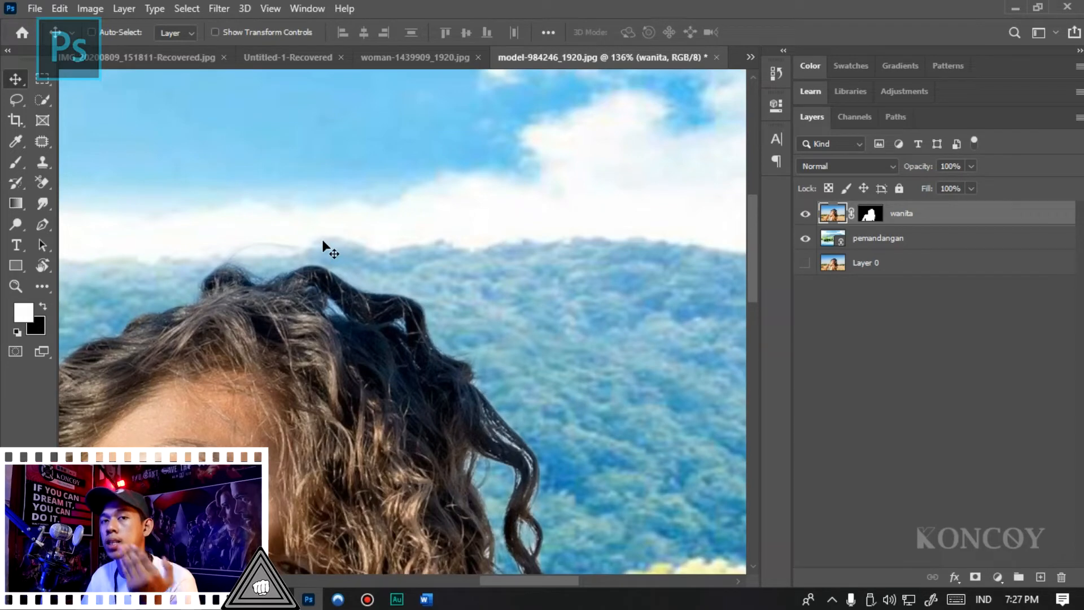
{"action": "scroll", "coordinate": [322, 241], "scroll_direction": "down", "scroll_amount": 2}
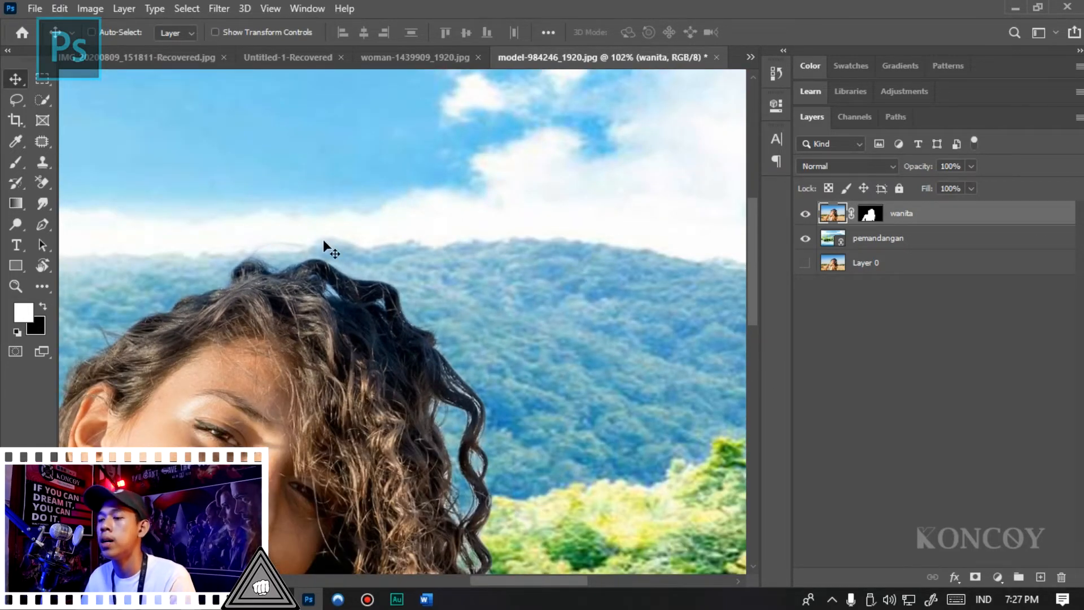
{"action": "scroll", "coordinate": [324, 241], "scroll_direction": "down", "scroll_amount": 3}
{"action": "scroll", "coordinate": [646, 195], "scroll_direction": "up", "scroll_amount": 2}
- Group the wanita and pemandangan layers and name the group Layer mask + select subject
{"action": "key", "text": "ctrl"}
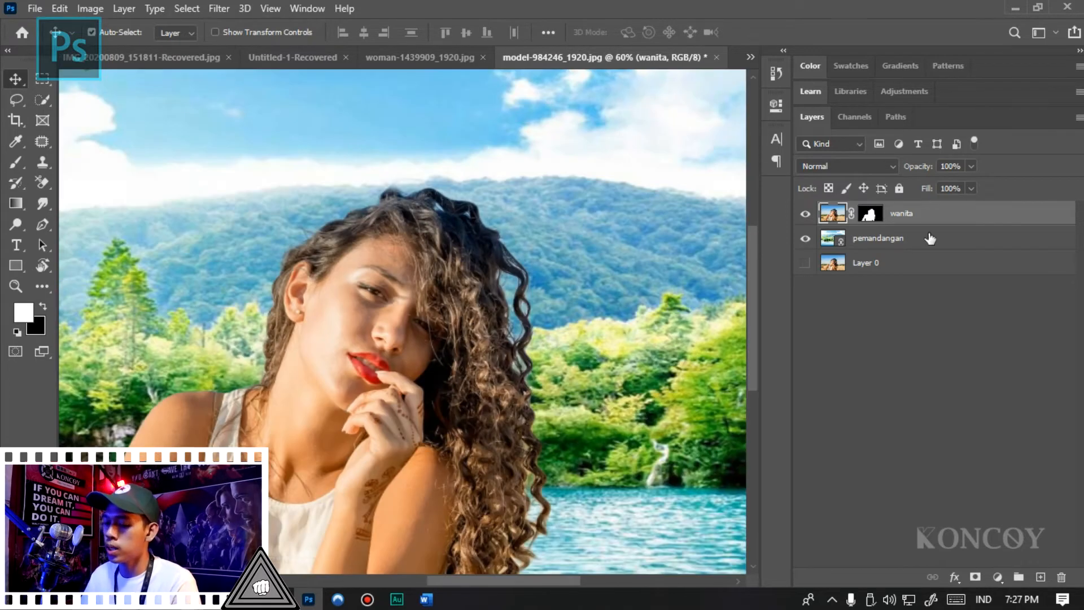
{"action": "left_click", "coordinate": [925, 240], "text": "ctrl"}
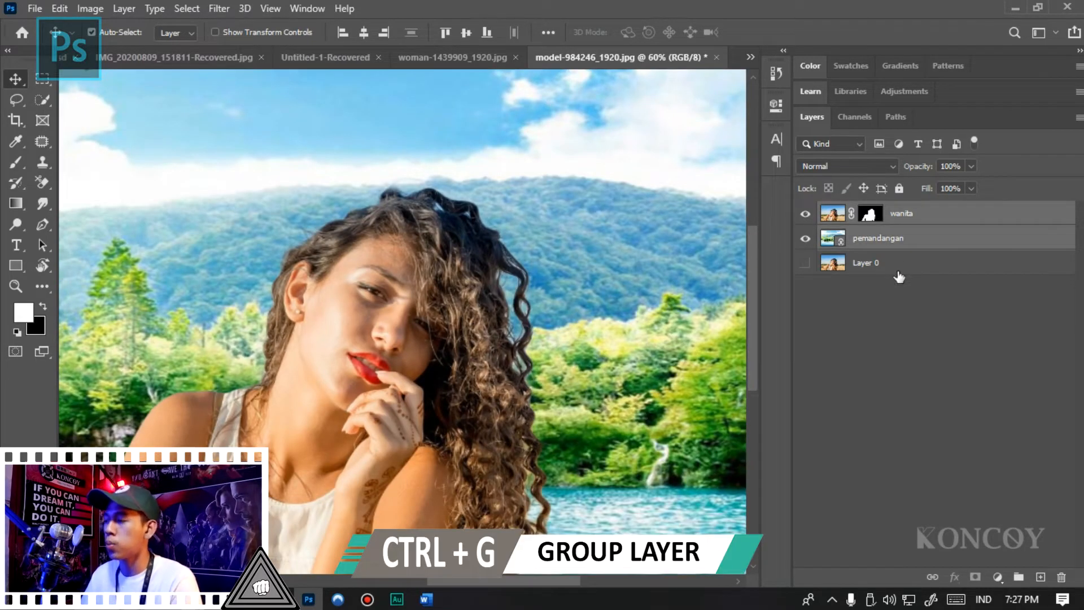
{"action": "key", "text": "ctrl+g"}
{"action": "double_click", "coordinate": [868, 211]}
{"action": "type", "text": "Layer"}
{"action": "type", "text": " mask + select subject"}
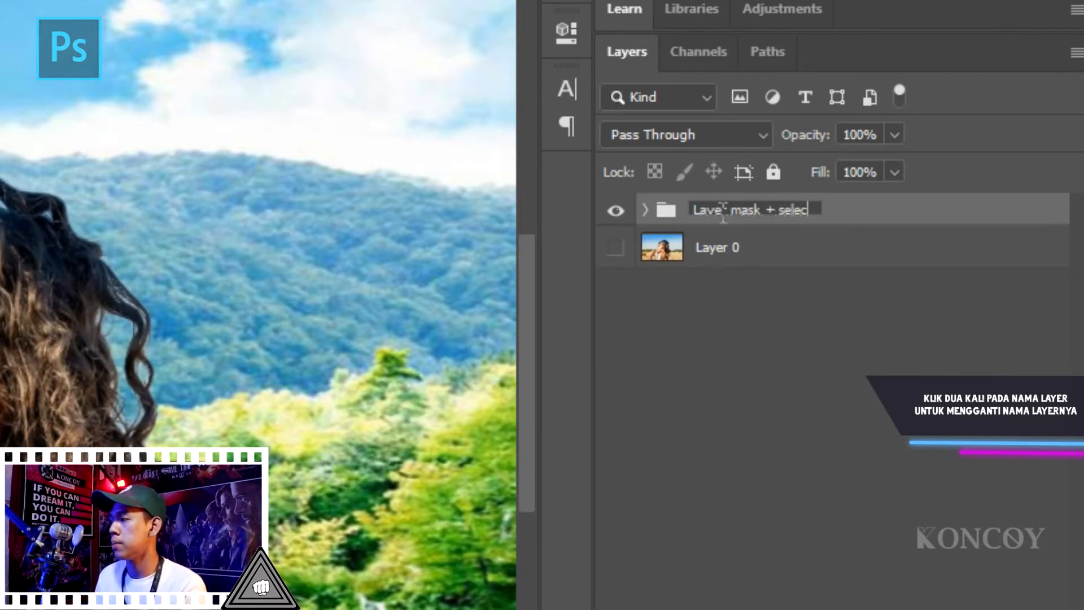
{"action": "key", "text": "Return"}
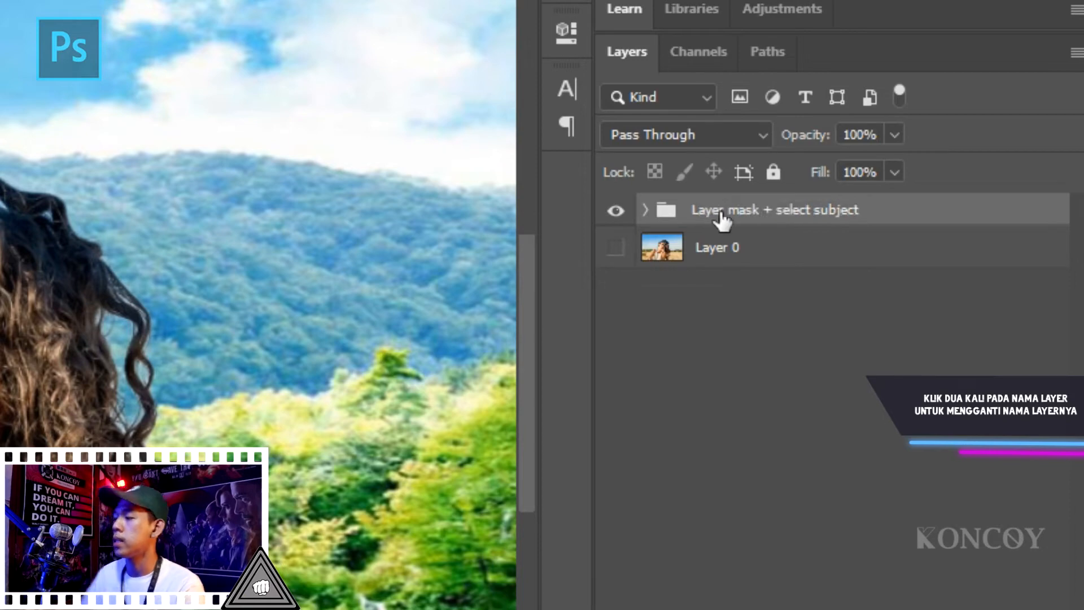
- Hide the Layer mask + select subject group, show the original Layer 0, and inspect its flyaway hairs
{"action": "left_click", "coordinate": [607, 210]}
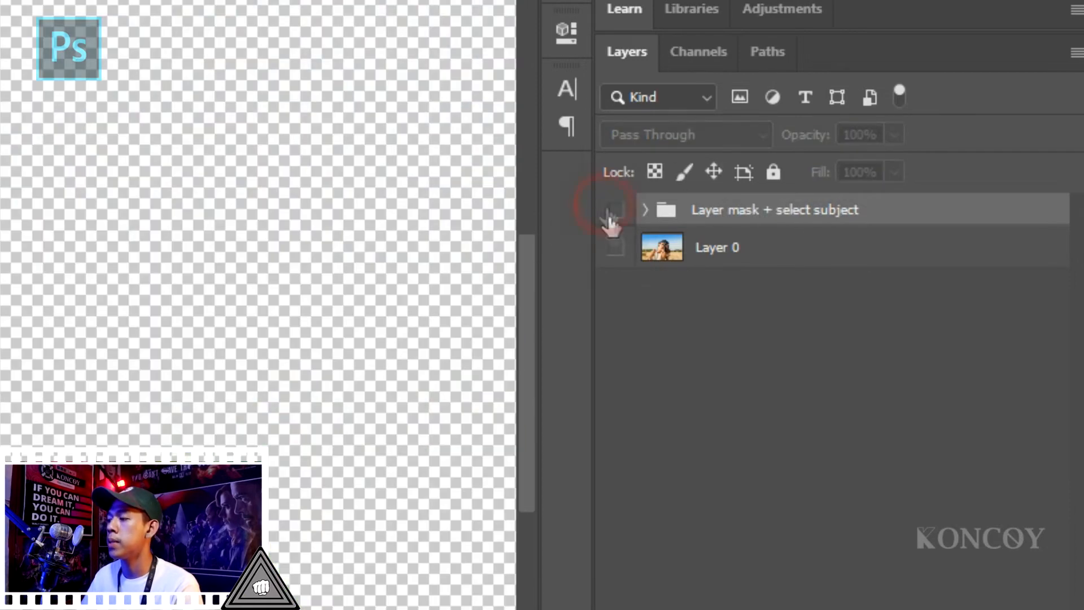
{"action": "left_click", "coordinate": [616, 248]}
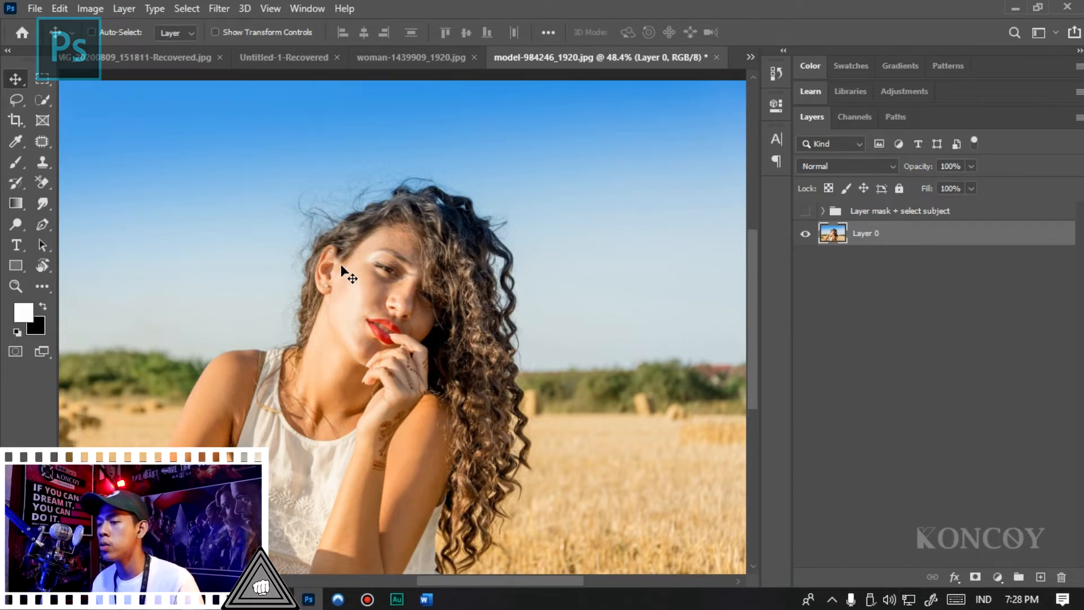
{"action": "scroll", "coordinate": [396, 148], "scroll_direction": "up", "scroll_amount": 5}
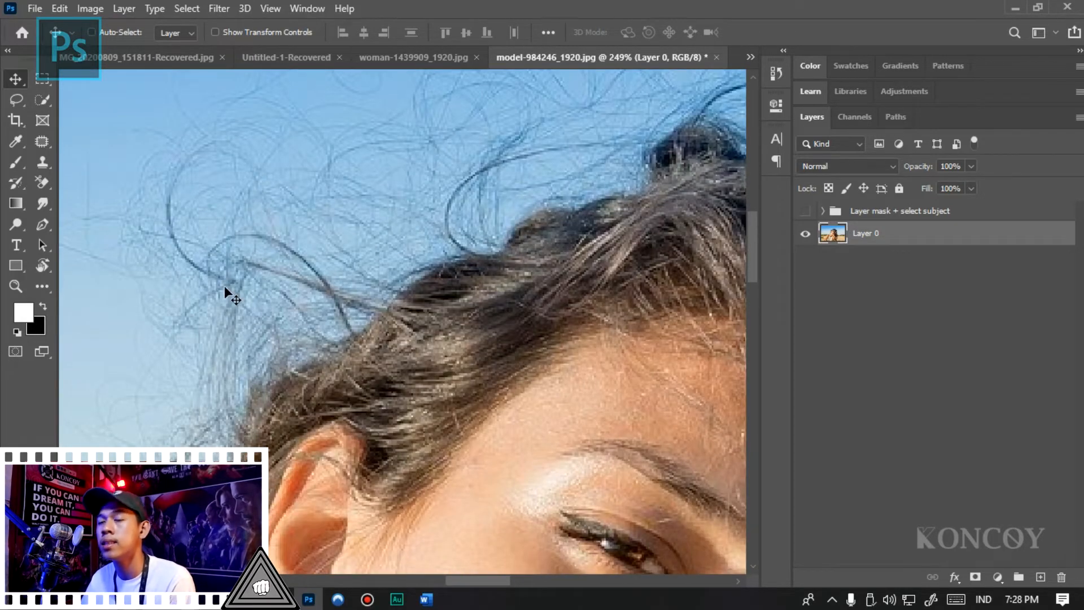
{"action": "scroll", "coordinate": [225, 286], "scroll_direction": "down", "scroll_amount": 4}
{"action": "scroll", "coordinate": [276, 282], "scroll_direction": "down", "scroll_amount": 1}
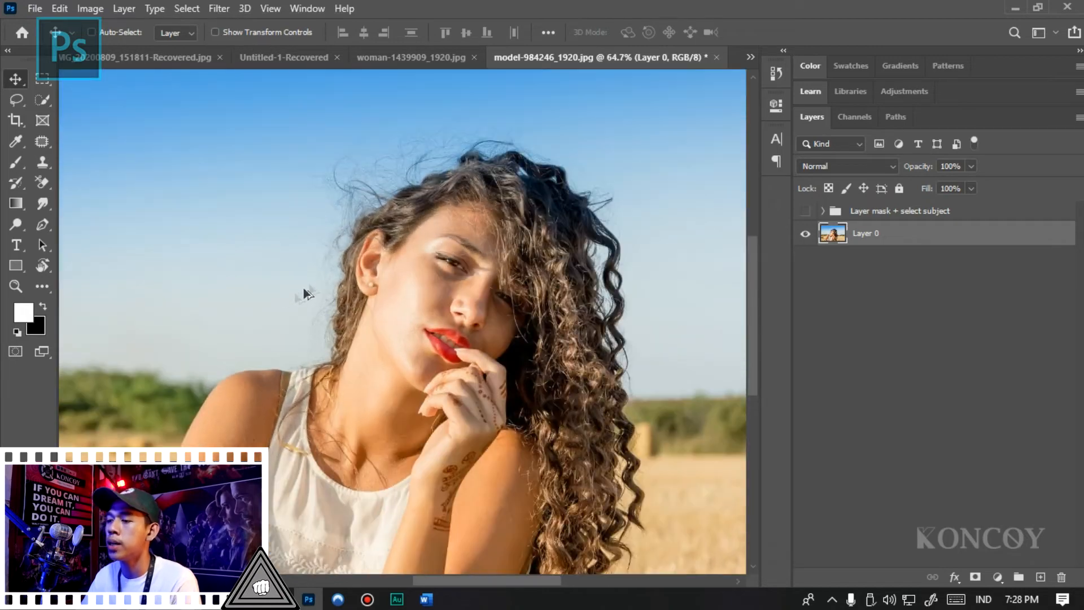
{"action": "scroll", "coordinate": [303, 286], "scroll_direction": "up", "scroll_amount": 3}
- Choose the Background Eraser tool and set its Tolerance to 30%
{"action": "key", "text": "e"}
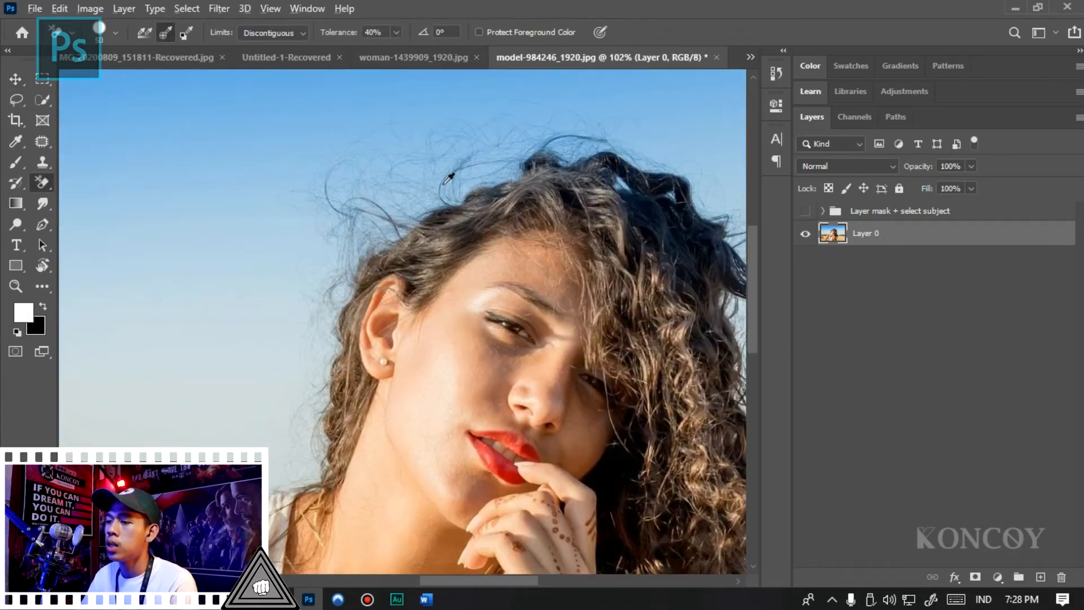
{"action": "scroll", "coordinate": [395, 206], "scroll_direction": "up", "scroll_amount": 2}
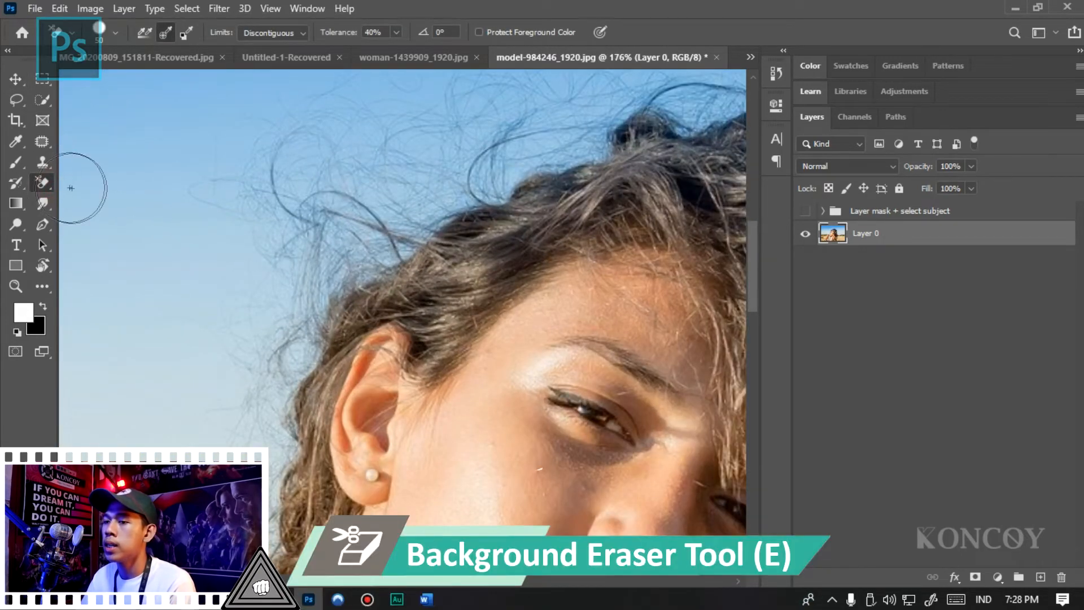
{"action": "left_click_drag", "start_coordinate": [47, 184], "coordinate": [96, 198]}
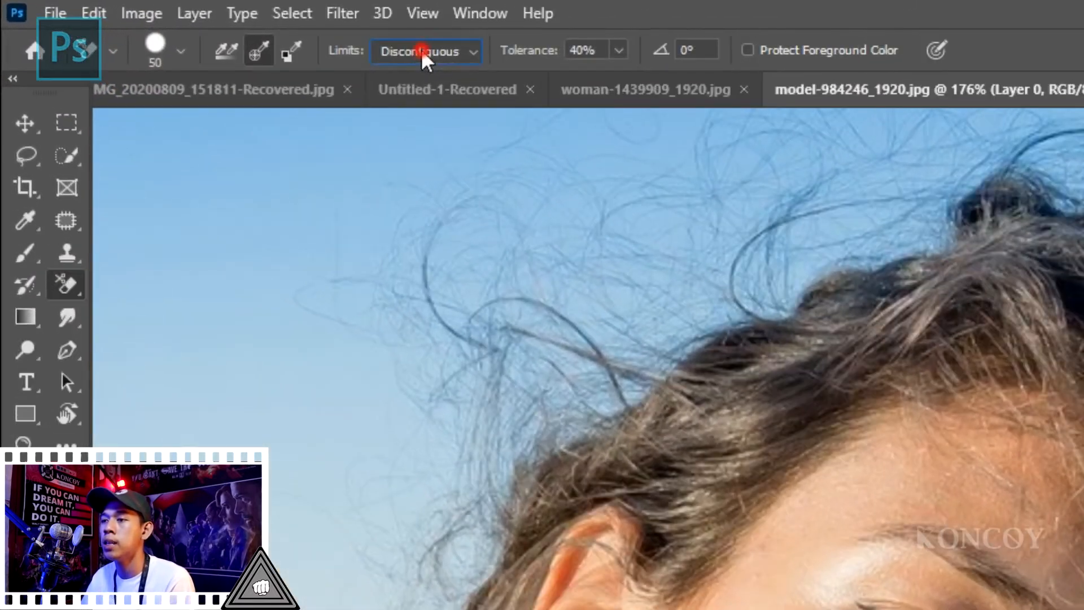
{"action": "left_click", "coordinate": [295, 36]}
{"action": "left_click", "coordinate": [297, 50]}
{"action": "mouse_move", "coordinate": [351, 406]}
{"action": "left_mouse_down"}
{"action": "mouse_move", "coordinate": [382, 314]}
{"action": "mouse_move", "coordinate": [443, 375]}
{"action": "mouse_move", "coordinate": [411, 484]}
{"action": "mouse_move", "coordinate": [538, 390]}
{"action": "left_mouse_up"}
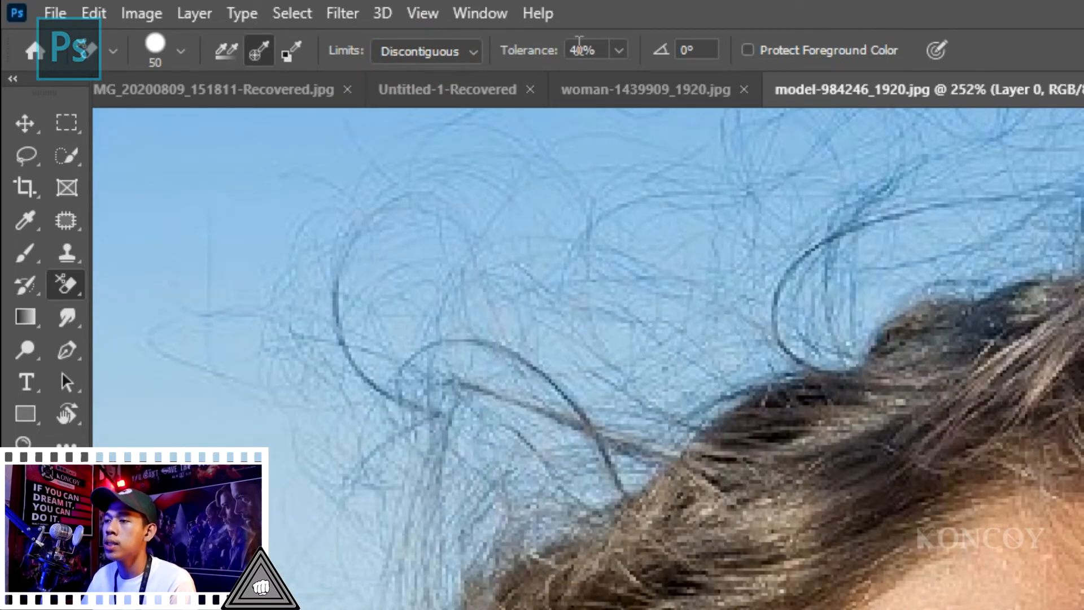
{"action": "left_click_drag", "start_coordinate": [579, 49], "coordinate": [463, 75]}
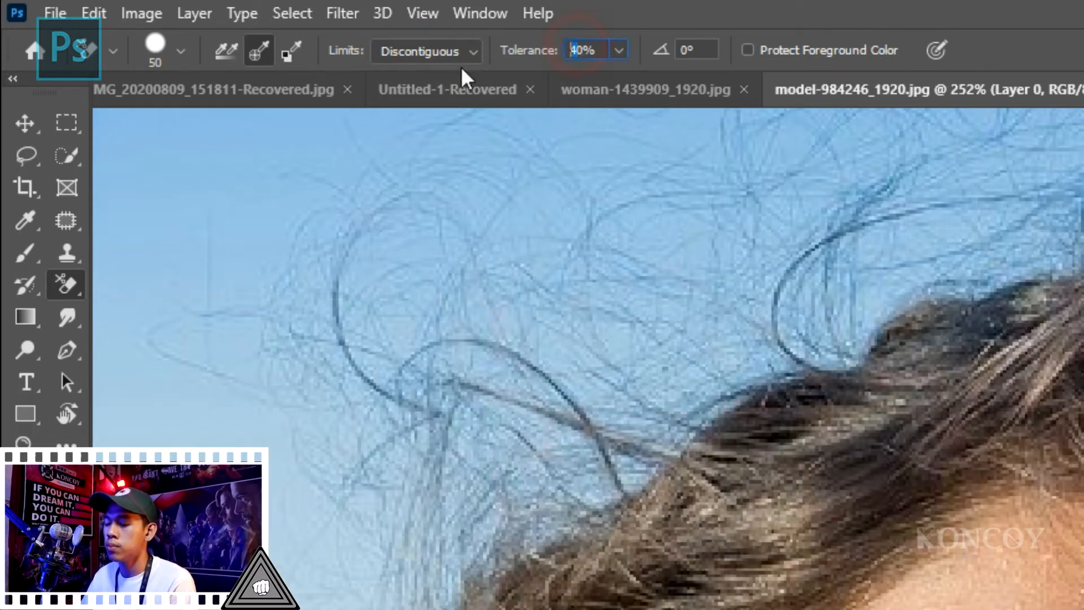
{"action": "type", "text": "3"}
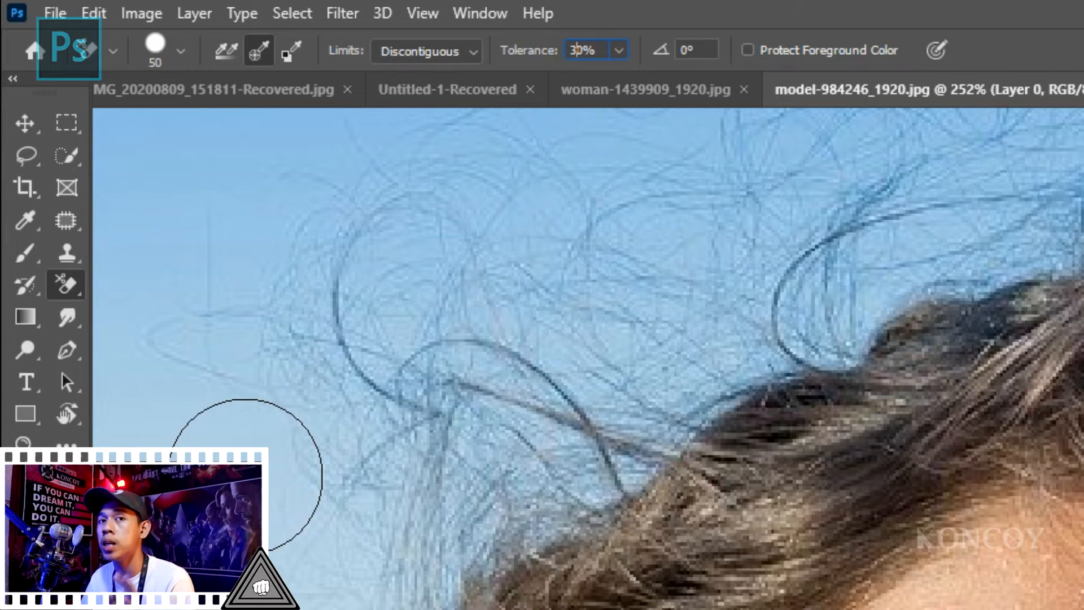
- Erase the blue sky around the flyaway hairs above the forehead and crown on Layer 0
{"action": "mouse_move", "coordinate": [245, 475]}
{"action": "left_mouse_down"}
{"action": "mouse_move", "coordinate": [237, 372]}
{"action": "mouse_move", "coordinate": [327, 581]}
{"action": "mouse_move", "coordinate": [648, 290]}
{"action": "mouse_move", "coordinate": [208, 240]}
{"action": "left_mouse_up"}
{"action": "scroll", "coordinate": [557, 363], "scroll_direction": "down", "scroll_amount": 5}
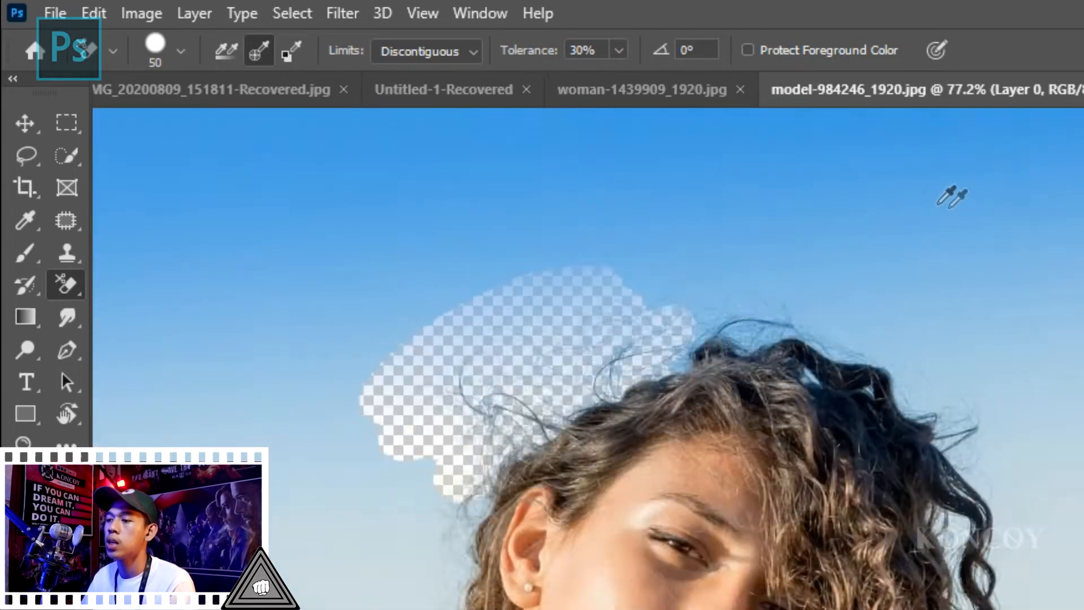
{"action": "scroll", "coordinate": [670, 330], "scroll_direction": "up", "scroll_amount": 3}
{"action": "mouse_move", "coordinate": [670, 330]}
{"action": "left_mouse_down"}
{"action": "mouse_move", "coordinate": [479, 371]}
{"action": "mouse_move", "coordinate": [581, 387]}
{"action": "mouse_move", "coordinate": [497, 416]}
{"action": "mouse_move", "coordinate": [818, 411]}
{"action": "mouse_move", "coordinate": [869, 460]}
{"action": "mouse_move", "coordinate": [1073, 361]}
{"action": "mouse_move", "coordinate": [777, 354]}
{"action": "left_mouse_up"}
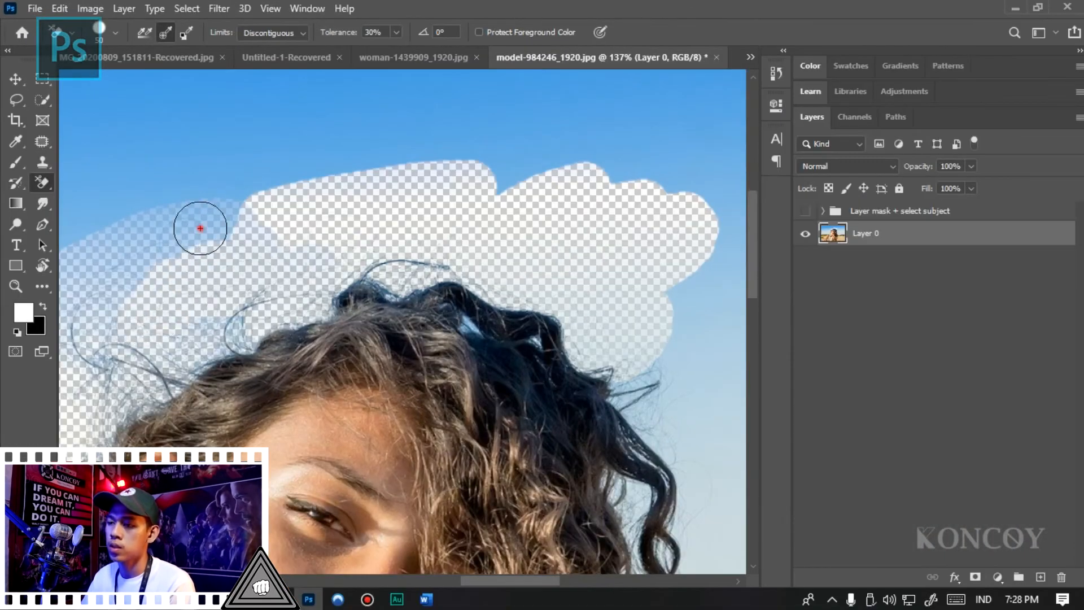
- Erase the sky along the hair beside the woman's ear and neck, down to her shoulder
{"action": "left_click_drag", "start_coordinate": [314, 356], "coordinate": [266, 528]}
{"action": "mouse_move", "coordinate": [170, 338]}
{"action": "left_mouse_down"}
{"action": "mouse_move", "coordinate": [188, 380]}
{"action": "mouse_move", "coordinate": [240, 306]}
{"action": "mouse_move", "coordinate": [242, 256]}
{"action": "mouse_move", "coordinate": [79, 314]}
{"action": "mouse_move", "coordinate": [180, 227]}
{"action": "mouse_move", "coordinate": [211, 260]}
{"action": "left_mouse_up"}
{"action": "left_click_drag", "start_coordinate": [680, 70], "coordinate": [556, 167]}
{"action": "left_click_drag", "start_coordinate": [329, 364], "coordinate": [491, 344]}
{"action": "mouse_move", "coordinate": [237, 362]}
{"action": "left_mouse_down"}
{"action": "mouse_move", "coordinate": [281, 336]}
{"action": "mouse_move", "coordinate": [294, 300]}
{"action": "mouse_move", "coordinate": [277, 432]}
{"action": "mouse_move", "coordinate": [213, 375]}
{"action": "mouse_move", "coordinate": [152, 462]}
{"action": "mouse_move", "coordinate": [209, 211]}
{"action": "left_mouse_up"}
{"action": "scroll", "coordinate": [361, 186], "scroll_direction": "down", "scroll_amount": 7}
{"action": "scroll", "coordinate": [226, 390], "scroll_direction": "up", "scroll_amount": 6}
{"action": "mouse_move", "coordinate": [334, 264]}
{"action": "left_mouse_down"}
{"action": "mouse_move", "coordinate": [318, 296]}
{"action": "mouse_move", "coordinate": [435, 286]}
{"action": "mouse_move", "coordinate": [315, 284]}
{"action": "mouse_move", "coordinate": [227, 322]}
{"action": "mouse_move", "coordinate": [322, 287]}
{"action": "mouse_move", "coordinate": [440, 286]}
{"action": "left_mouse_up"}
{"action": "scroll", "coordinate": [233, 290], "scroll_direction": "down", "scroll_amount": 7}
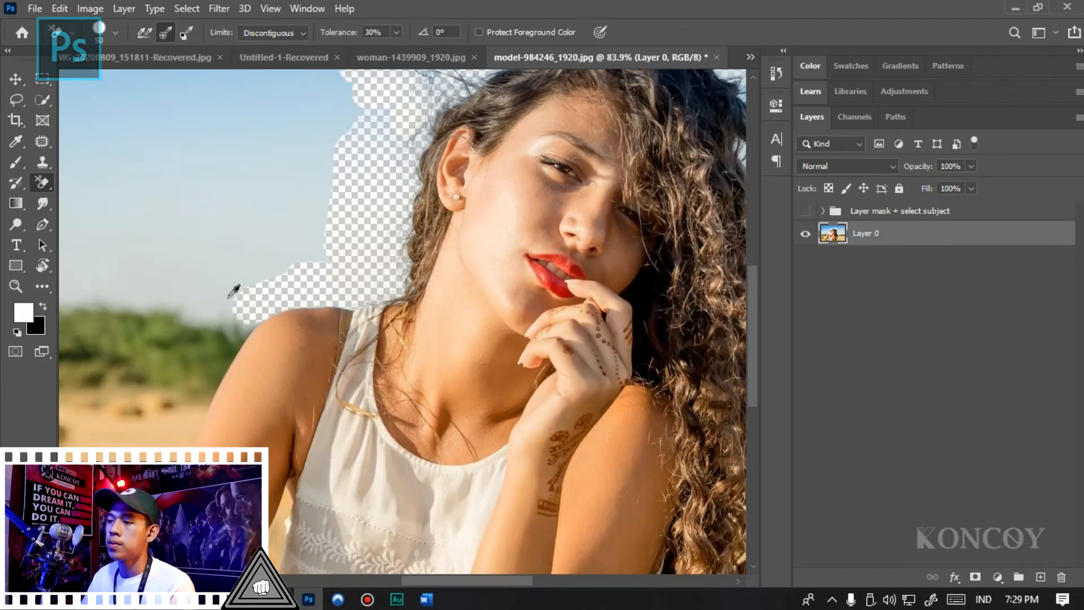
- Erase the sky along the long curls on the other side of the head, down to the field's tree line
{"action": "scroll", "coordinate": [469, 266], "scroll_direction": "up", "scroll_amount": 5}
{"action": "mouse_move", "coordinate": [470, 266]}
{"action": "left_mouse_down"}
{"action": "mouse_move", "coordinate": [442, 287]}
{"action": "mouse_move", "coordinate": [424, 263]}
{"action": "mouse_move", "coordinate": [423, 291]}
{"action": "mouse_move", "coordinate": [402, 309]}
{"action": "left_mouse_up"}
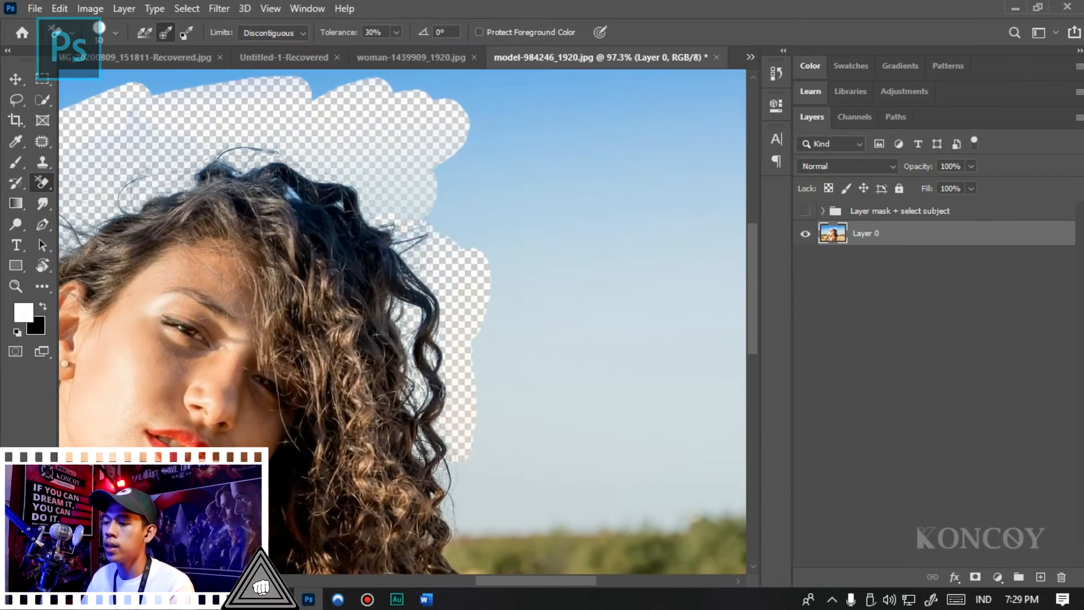
{"action": "mouse_move", "coordinate": [449, 487]}
{"action": "left_mouse_down"}
{"action": "mouse_move", "coordinate": [465, 471]}
{"action": "mouse_move", "coordinate": [457, 505]}
{"action": "left_mouse_up"}
{"action": "scroll", "coordinate": [468, 502], "scroll_direction": "up", "scroll_amount": 5}
{"action": "mouse_move", "coordinate": [389, 317]}
{"action": "left_mouse_down"}
{"action": "mouse_move", "coordinate": [513, 286]}
{"action": "mouse_move", "coordinate": [490, 314]}
{"action": "left_mouse_up"}
{"action": "scroll", "coordinate": [491, 313], "scroll_direction": "down", "scroll_amount": 5}
{"action": "mouse_move", "coordinate": [417, 176]}
{"action": "left_mouse_down"}
{"action": "mouse_move", "coordinate": [451, 174]}
{"action": "mouse_move", "coordinate": [467, 113]}
{"action": "left_mouse_up"}
{"action": "scroll", "coordinate": [529, 315], "scroll_direction": "down", "scroll_amount": 3}
{"action": "scroll", "coordinate": [436, 229], "scroll_direction": "up", "scroll_amount": 2}
{"action": "mouse_move", "coordinate": [531, 249]}
{"action": "left_mouse_down"}
{"action": "mouse_move", "coordinate": [503, 244]}
{"action": "mouse_move", "coordinate": [487, 224]}
{"action": "left_mouse_up"}
- Examine the preserved fine hairs and the erased background band around the woman's head
{"action": "scroll", "coordinate": [361, 205], "scroll_direction": "up", "scroll_amount": 4}
{"action": "scroll", "coordinate": [299, 159], "scroll_direction": "down", "scroll_amount": 4}
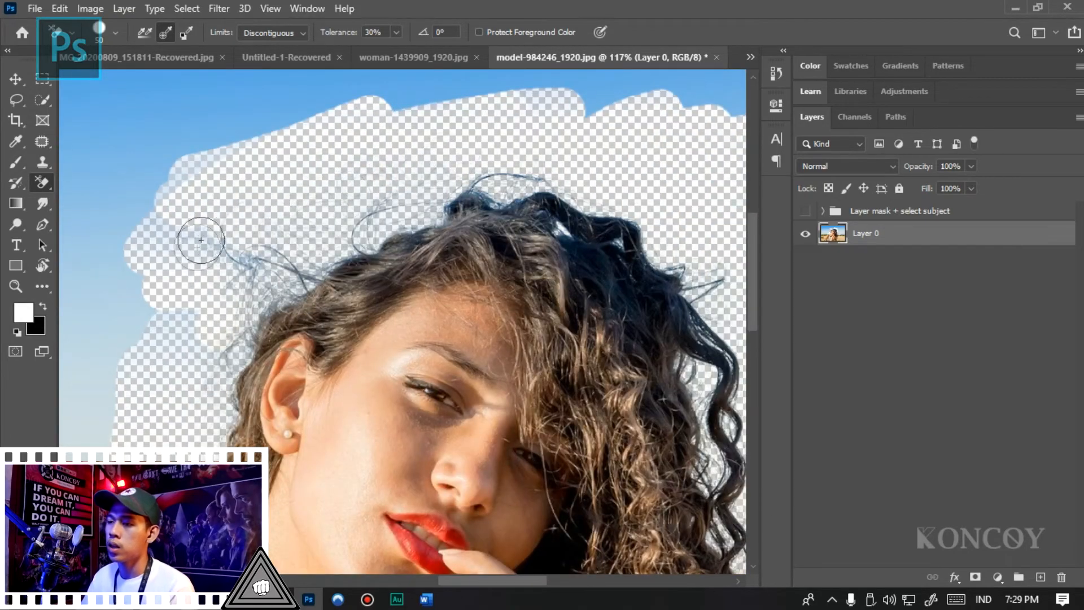
{"action": "scroll", "coordinate": [310, 244], "scroll_direction": "up", "scroll_amount": 1}
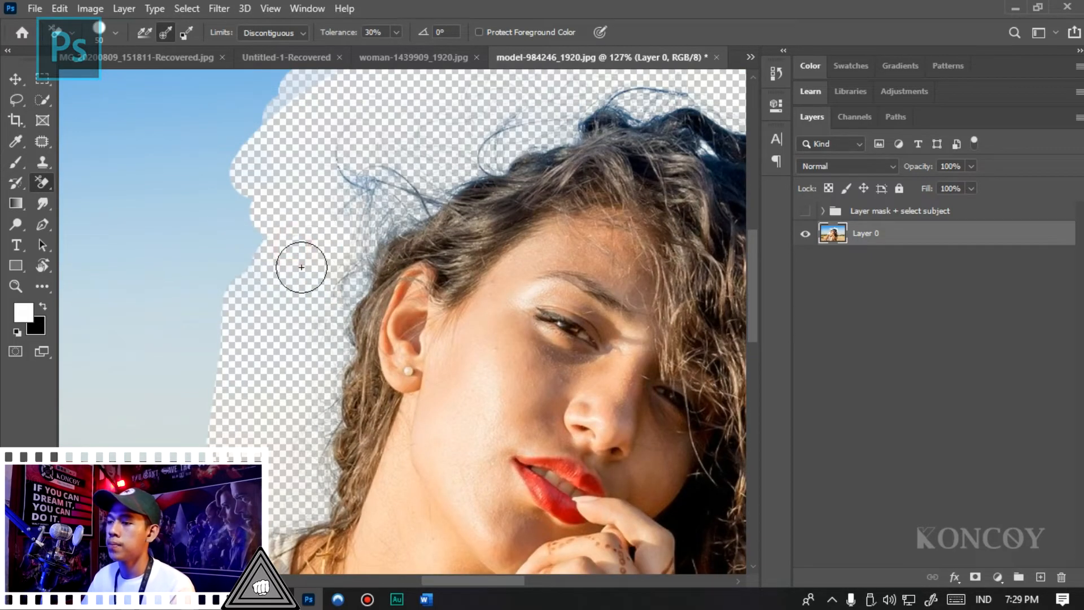
{"action": "scroll", "coordinate": [534, 212], "scroll_direction": "down", "scroll_amount": 4}
{"action": "scroll", "coordinate": [563, 236], "scroll_direction": "up", "scroll_amount": 4}
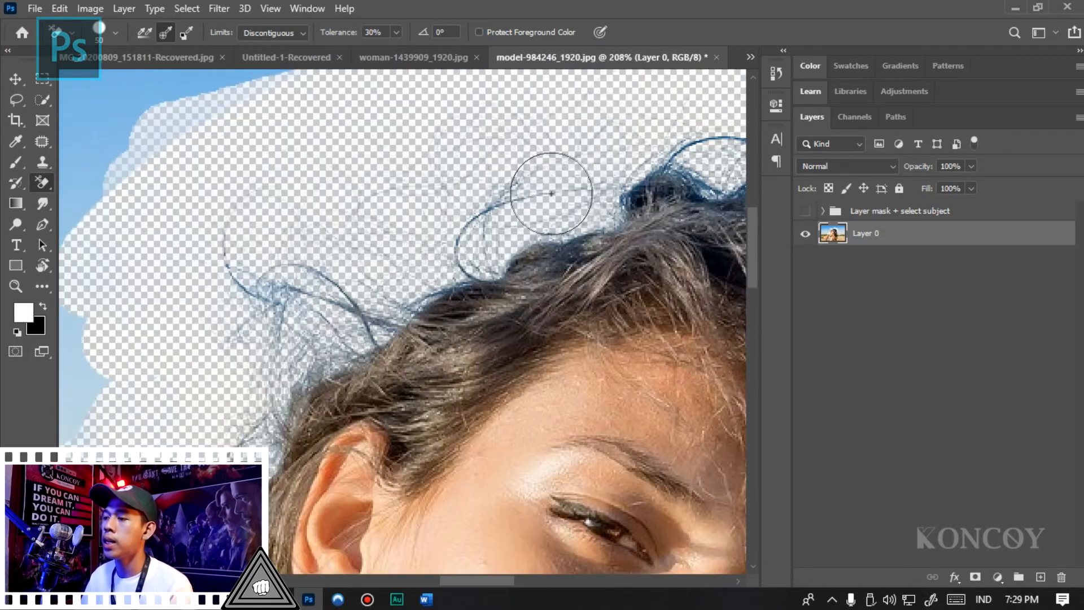
{"action": "scroll", "coordinate": [411, 182], "scroll_direction": "down", "scroll_amount": 7}
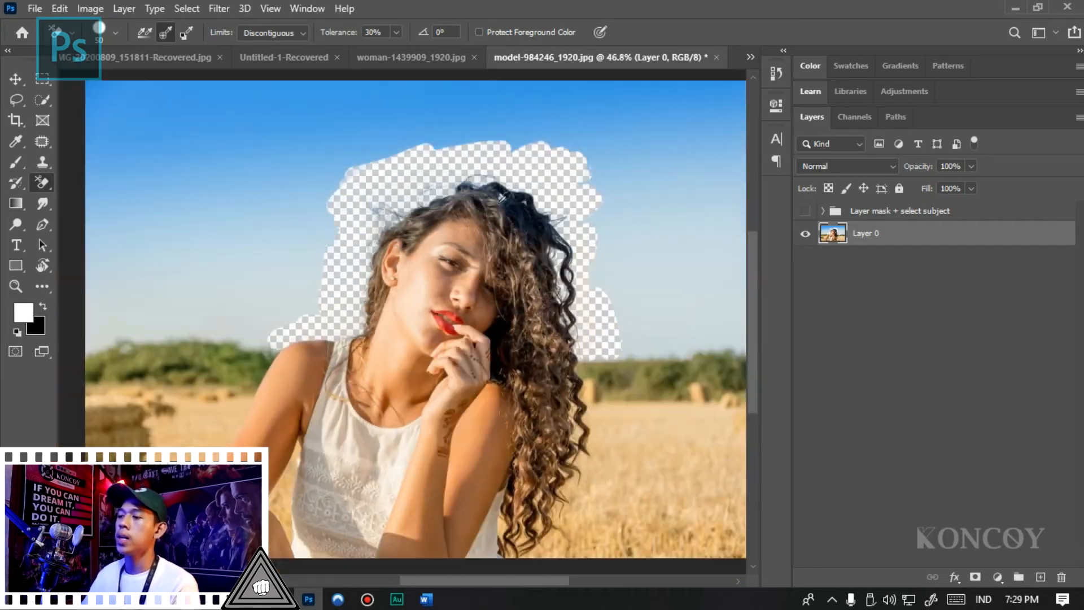
{"action": "scroll", "coordinate": [395, 150], "scroll_direction": "up", "scroll_amount": 10}
{"action": "scroll", "coordinate": [398, 145], "scroll_direction": "down", "scroll_amount": 4}
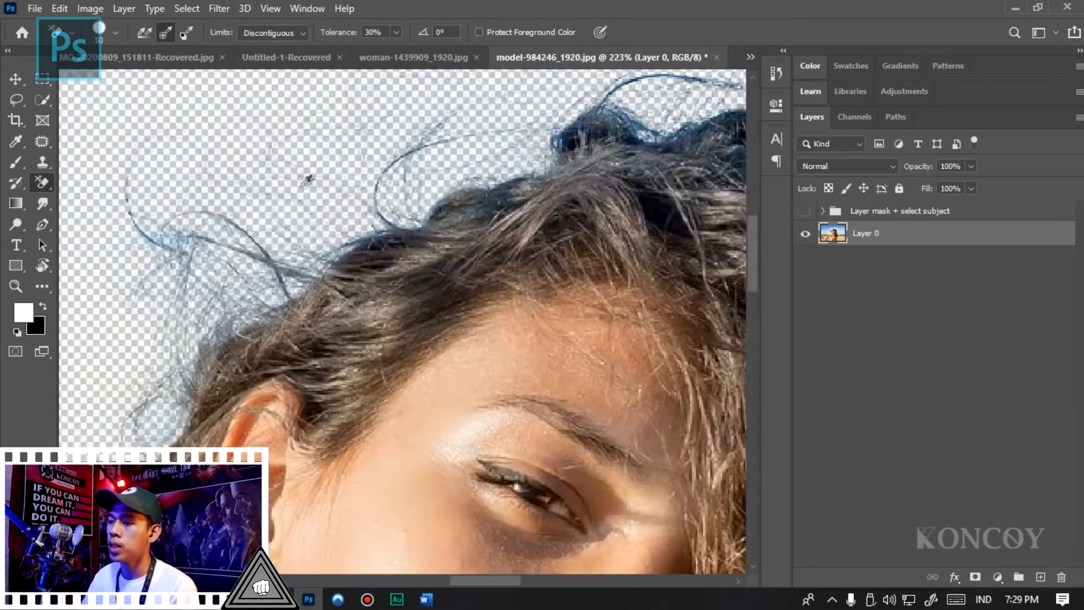
{"action": "scroll", "coordinate": [303, 176], "scroll_direction": "up", "scroll_amount": 4}
{"action": "scroll", "coordinate": [254, 170], "scroll_direction": "down", "scroll_amount": 4}
{"action": "scroll", "coordinate": [333, 191], "scroll_direction": "down", "scroll_amount": 6}
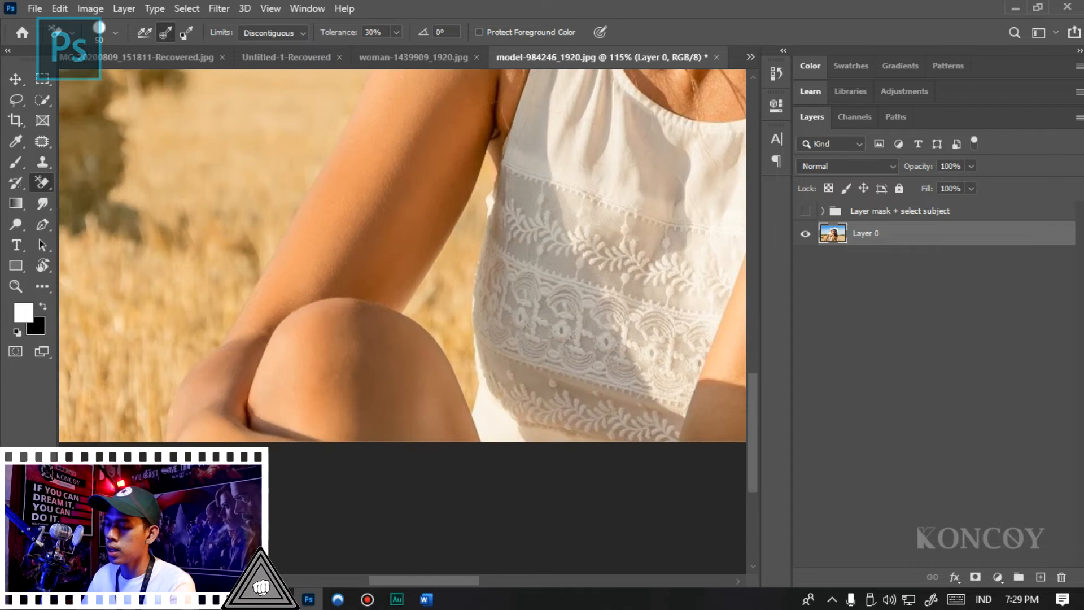
- Start a Pen tool path in Path mode at the image's lower edge, tracing the outer arm up toward the shoulder
{"action": "key", "text": "p"}
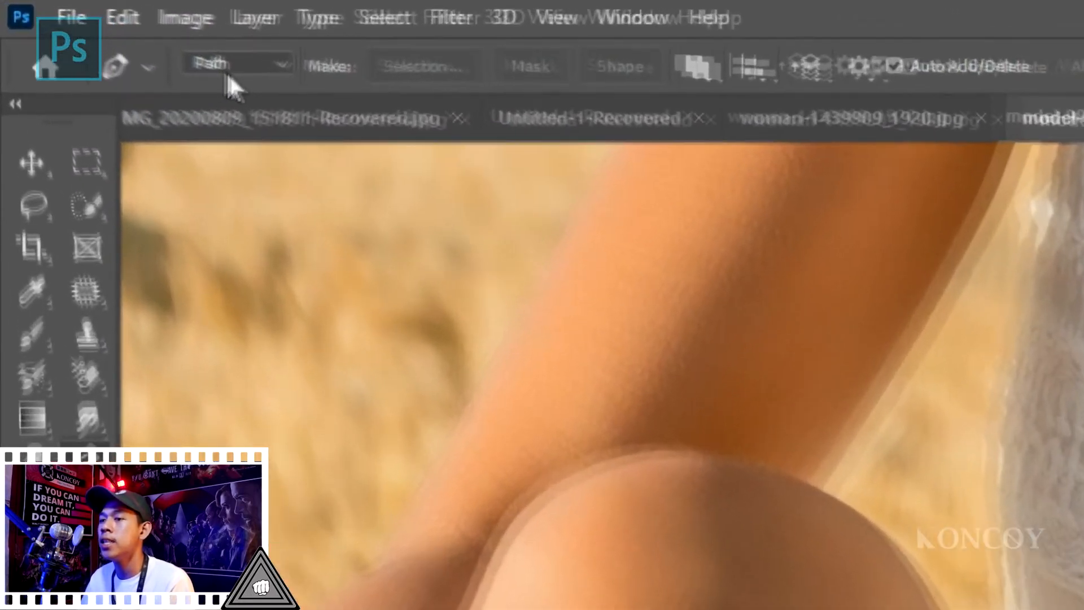
{"action": "left_click", "coordinate": [114, 32]}
{"action": "left_click", "coordinate": [247, 122]}
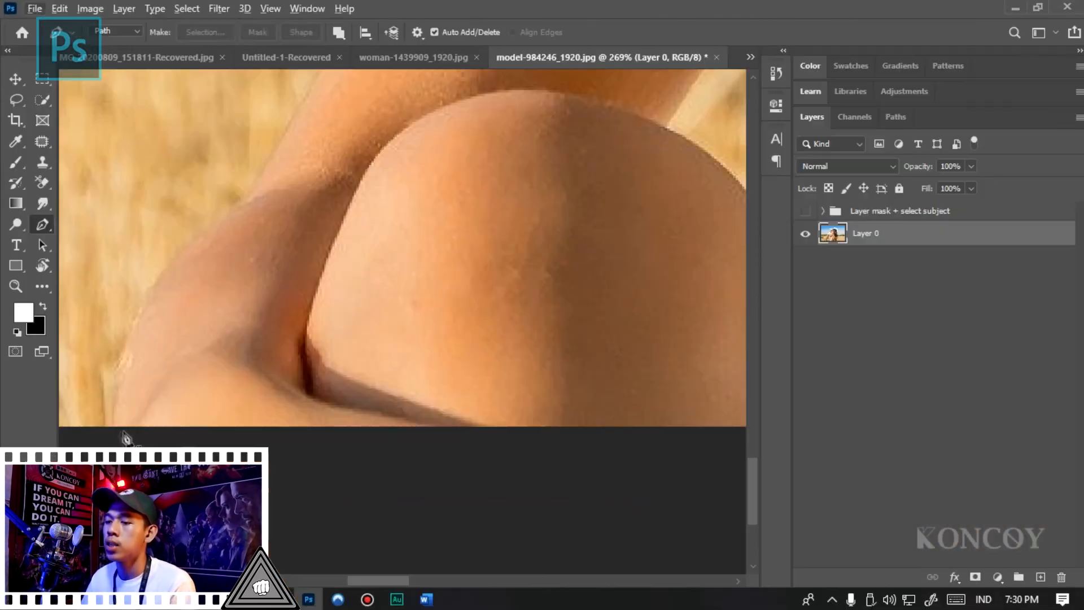
{"action": "left_click", "coordinate": [126, 351]}
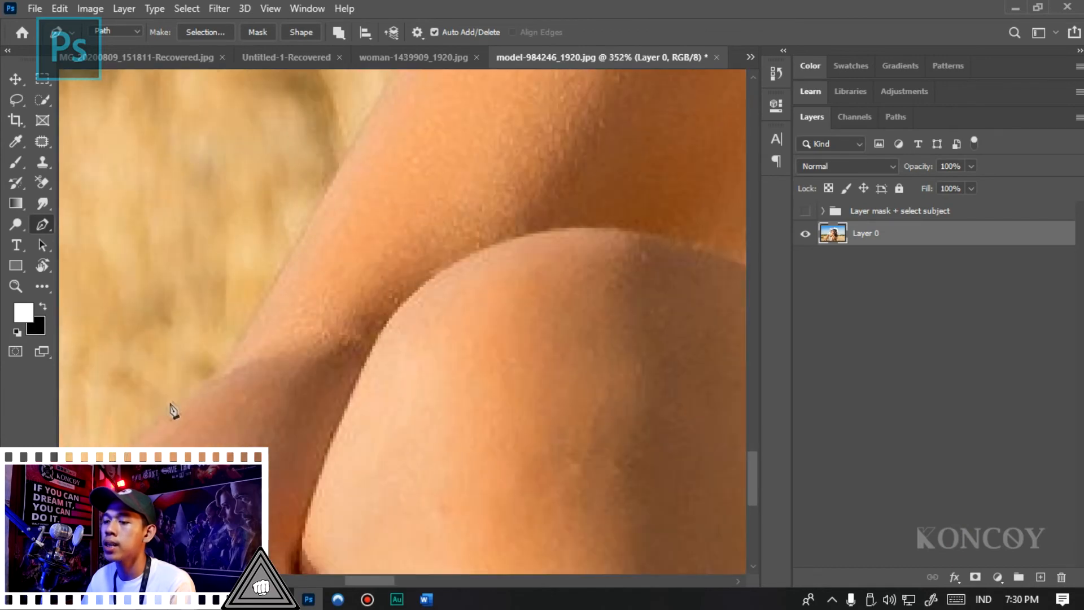
{"action": "left_click", "coordinate": [225, 366]}
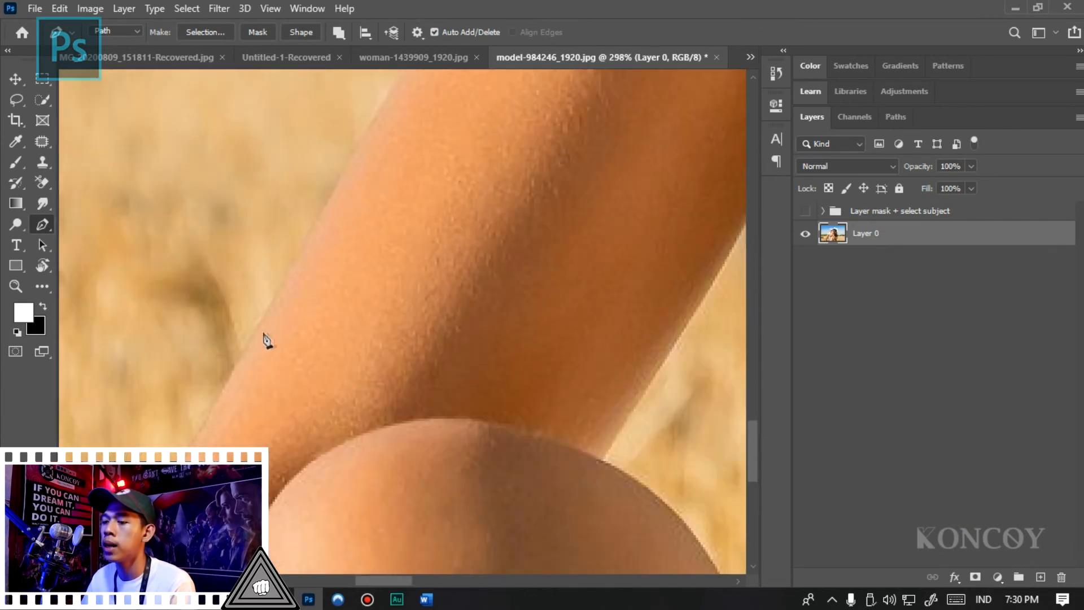
{"action": "left_click_drag", "start_coordinate": [262, 332], "coordinate": [273, 317]}
{"action": "left_click", "coordinate": [300, 177]}
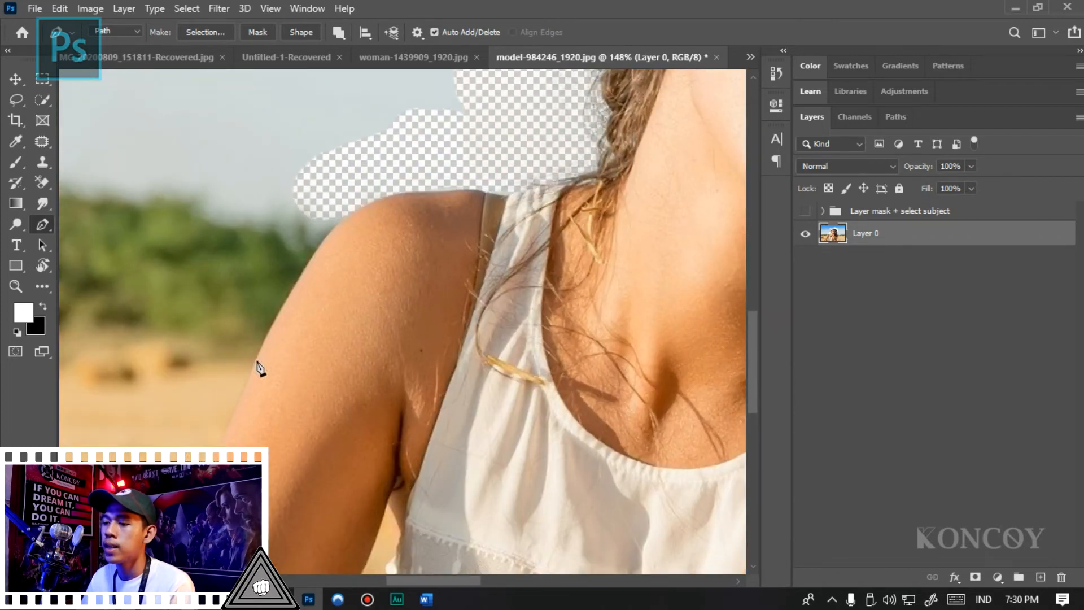
{"action": "left_click_drag", "start_coordinate": [256, 359], "coordinate": [270, 309]}
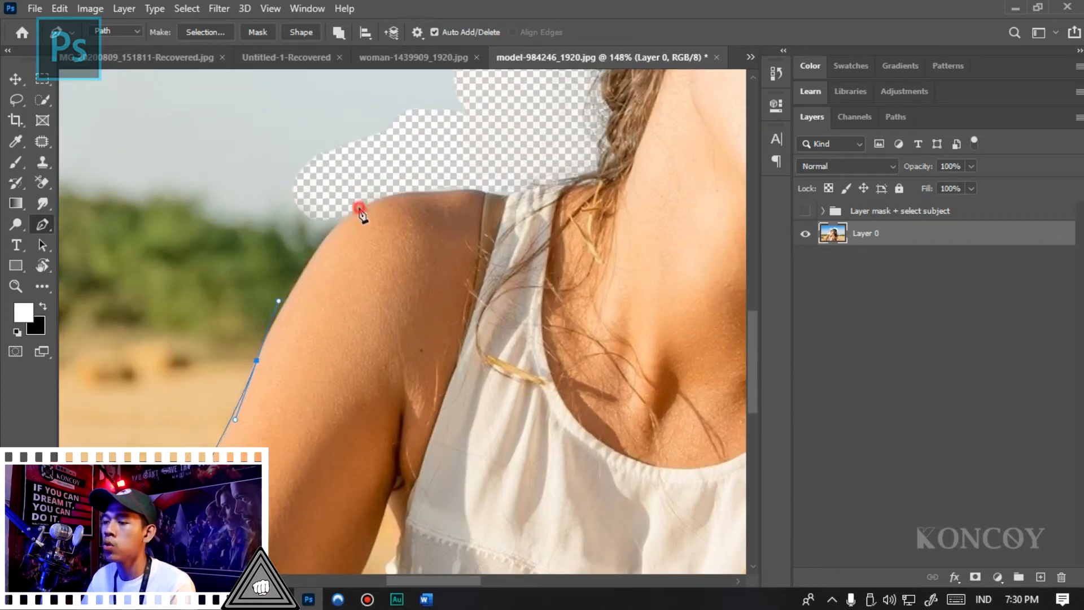
- Continue the pen path over the shoulder and loosely around the top of the hair within the erased area
{"action": "left_click", "coordinate": [367, 278]}
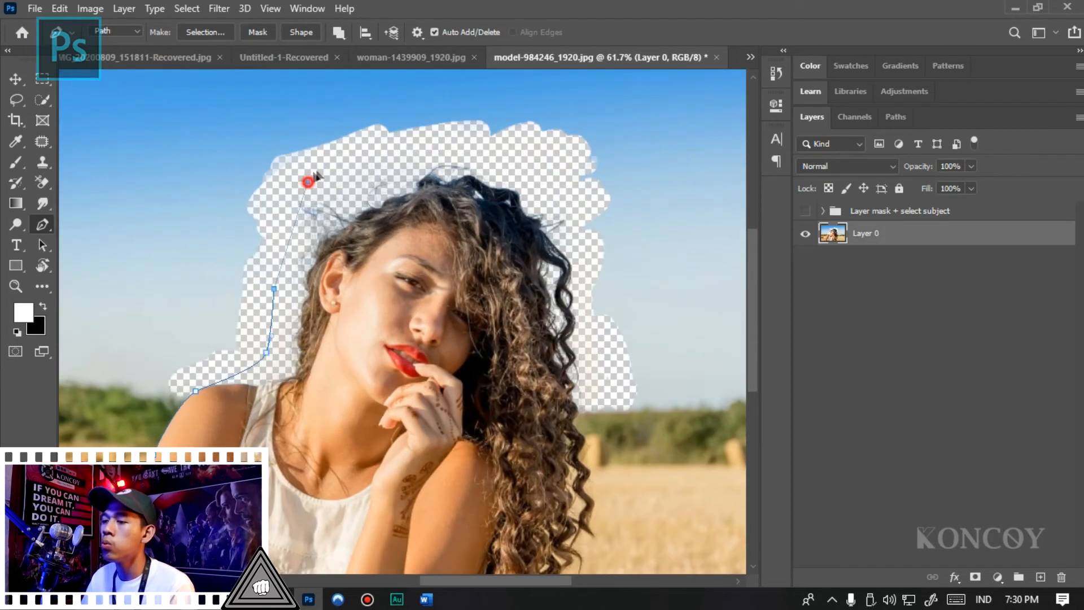
{"action": "left_click", "coordinate": [403, 147]}
{"action": "left_click", "coordinate": [472, 148]}
{"action": "left_click_drag", "start_coordinate": [528, 163], "coordinate": [559, 190]}
- Carry the pen path down outside the long curls and close it beneath the image's lower edge
{"action": "left_click", "coordinate": [580, 340]}
{"action": "left_click", "coordinate": [592, 392]}
{"action": "left_click", "coordinate": [593, 409]}
{"action": "left_click", "coordinate": [594, 428]}
{"action": "scroll", "coordinate": [596, 429], "scroll_direction": "down", "scroll_amount": 5}
{"action": "left_click", "coordinate": [598, 382]}
{"action": "left_click", "coordinate": [593, 446]}
{"action": "left_click", "coordinate": [568, 481]}
{"action": "left_click", "coordinate": [525, 495]}
{"action": "left_click_drag", "start_coordinate": [452, 507], "coordinate": [380, 518]}
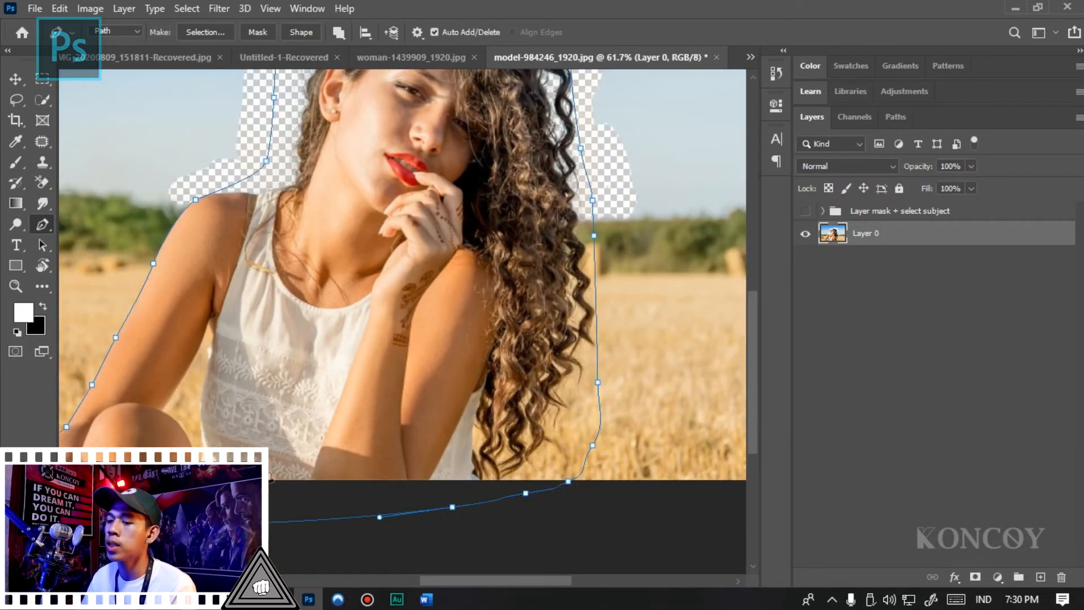
{"action": "scroll", "coordinate": [271, 478], "scroll_direction": "down", "scroll_amount": 5}
{"action": "scroll", "coordinate": [386, 376], "scroll_direction": "up", "scroll_amount": 3}
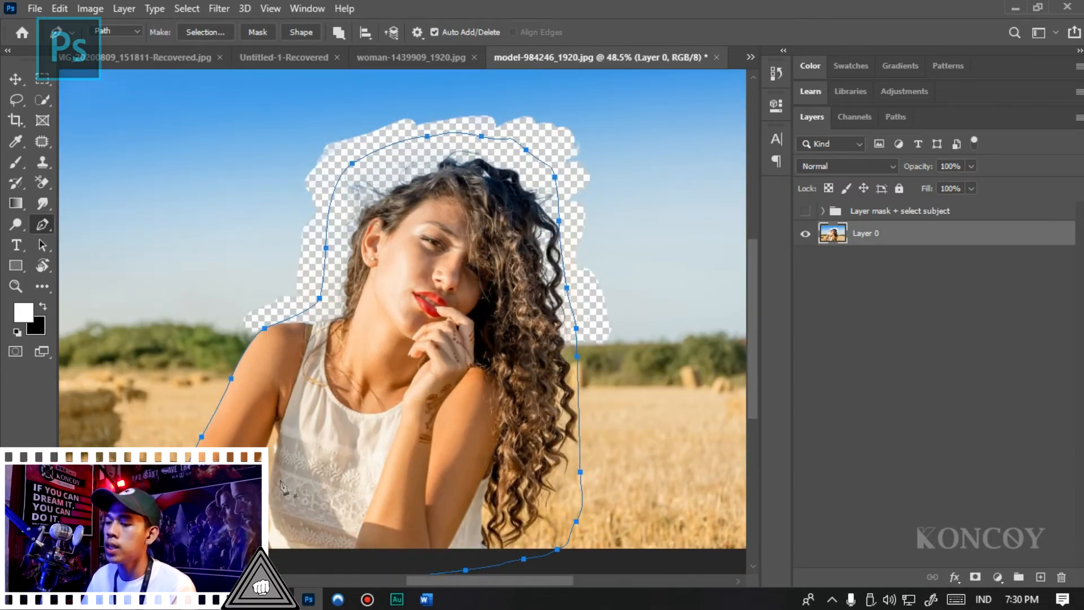
{"action": "scroll", "coordinate": [282, 487], "scroll_direction": "down", "scroll_amount": 2}
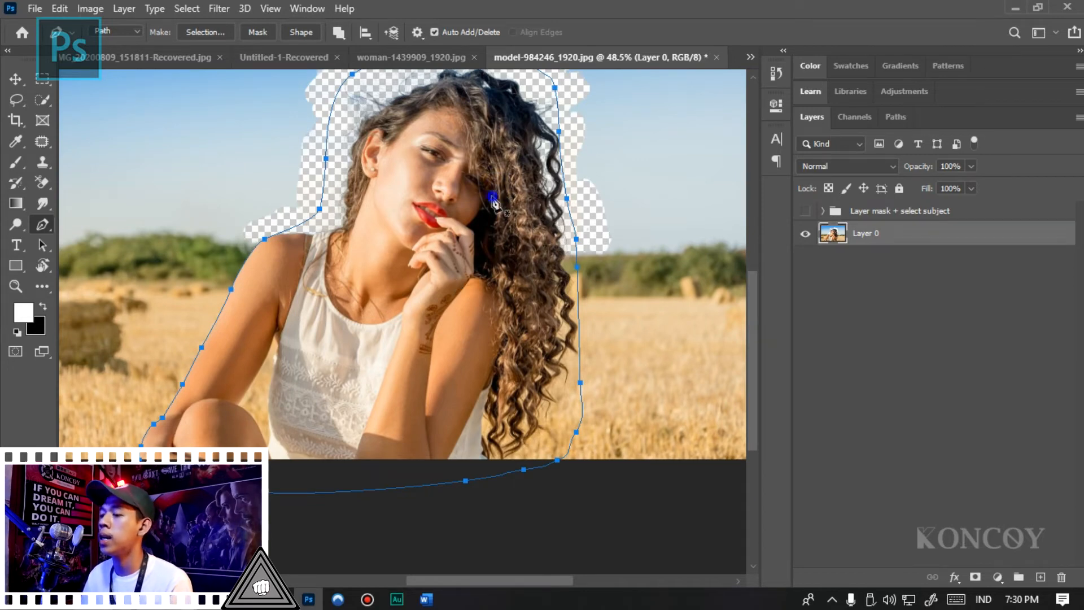
- Convert the closed pen path around the woman into a new anti-aliased selection with a feather radius of 0 pixels
{"action": "right_click", "coordinate": [492, 199]}
{"action": "left_click", "coordinate": [542, 261]}
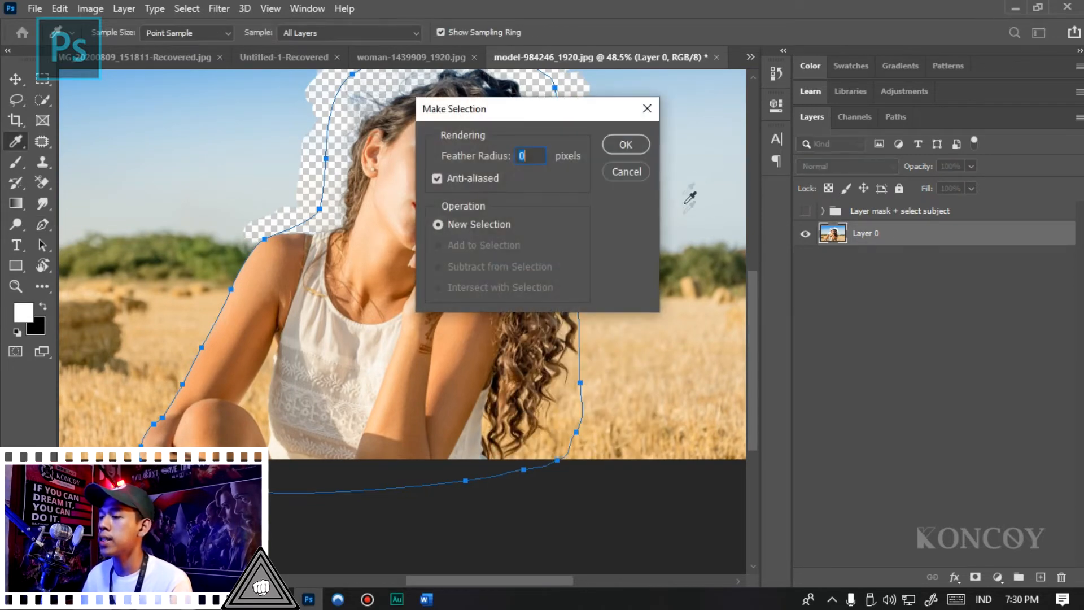
{"action": "left_click", "coordinate": [627, 146]}
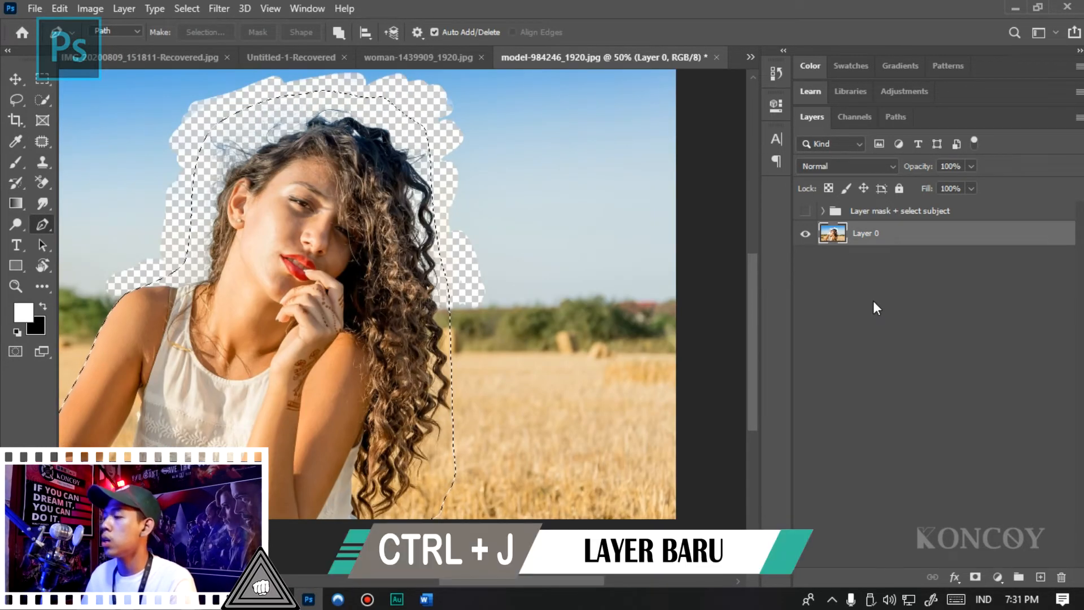
- Copy the selected woman to a new layer named Wanita and hide Layer 0
{"action": "key", "text": "ctrl+j"}
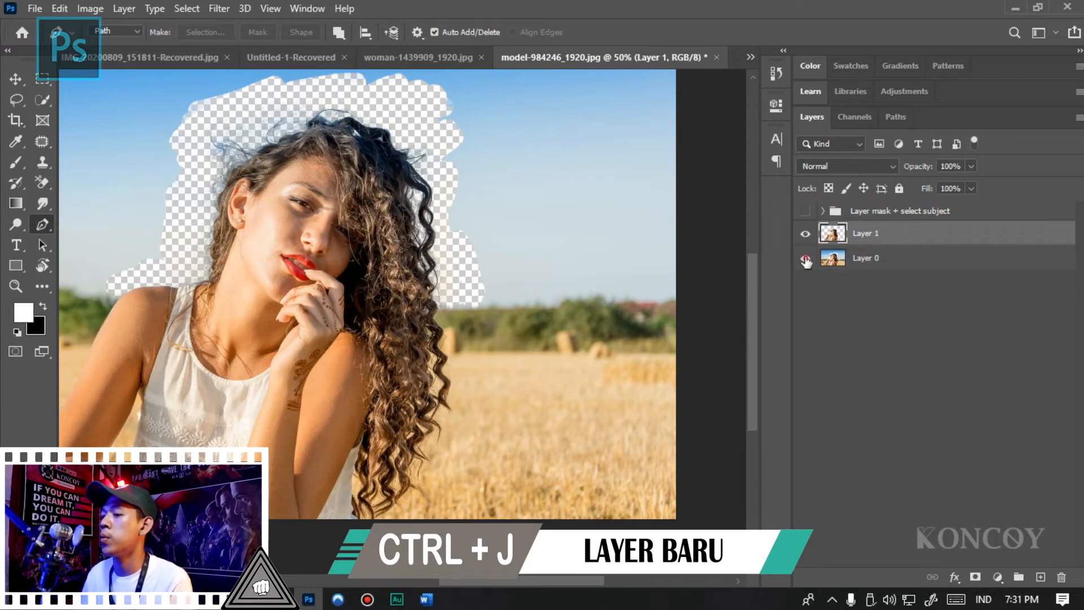
{"action": "left_click", "coordinate": [806, 258]}
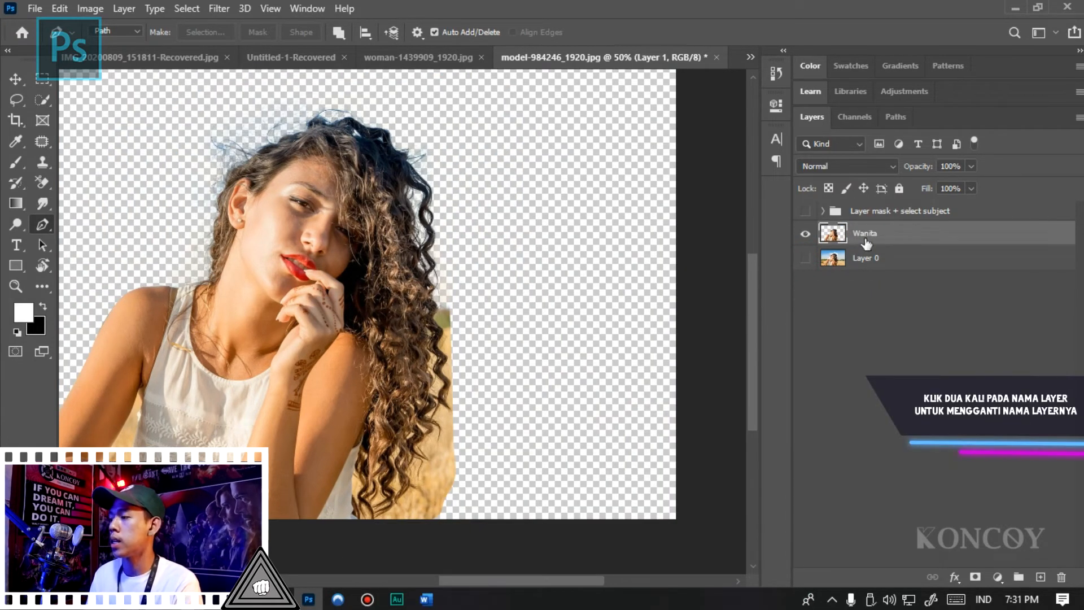
{"action": "key", "text": "Return"}
- Open Select and Mask for the Wanita layer and set the red overlay opacity to 51%
{"action": "scroll", "coordinate": [650, 271], "scroll_direction": "up", "scroll_amount": 1}
{"action": "left_click", "coordinate": [180, 8]}
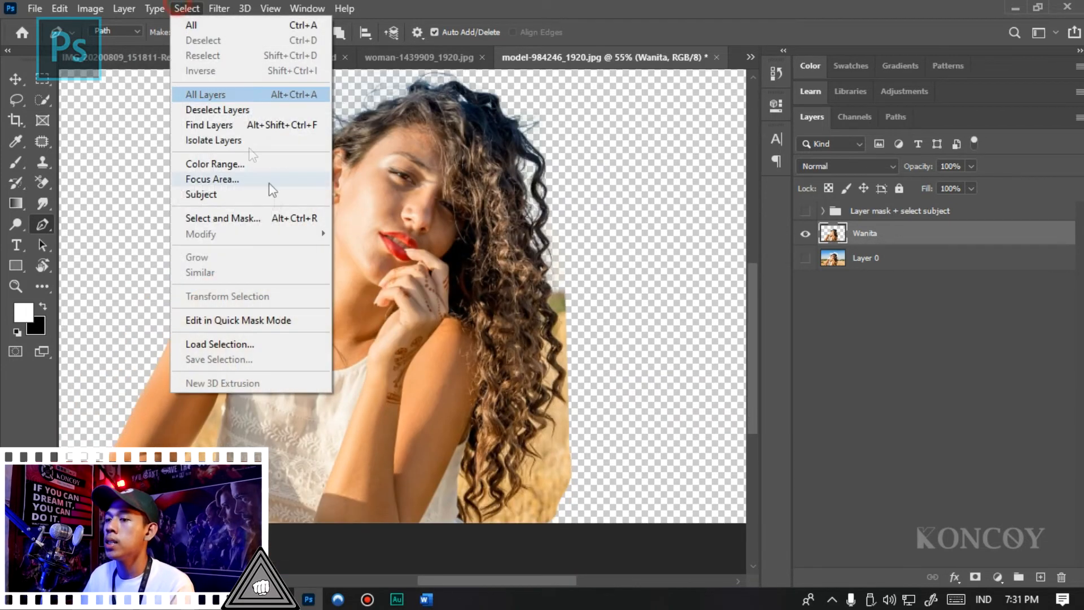
{"action": "left_click", "coordinate": [223, 218]}
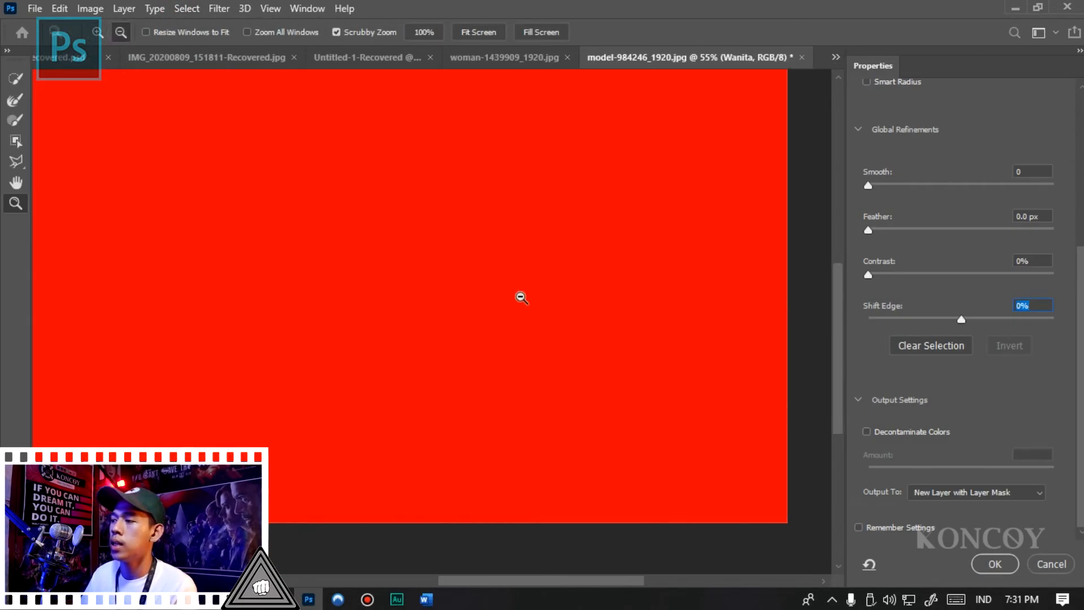
{"action": "left_click", "coordinate": [521, 297], "text": "alt"}
{"action": "left_click", "coordinate": [520, 297], "text": "alt"}
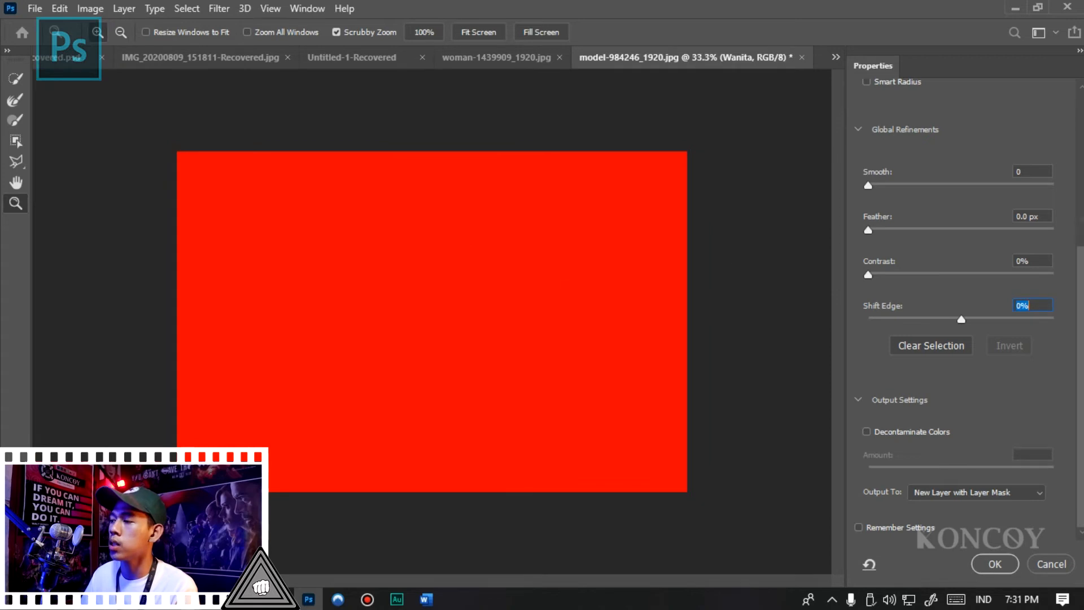
{"action": "scroll", "coordinate": [960, 297], "scroll_direction": "up", "scroll_amount": 4}
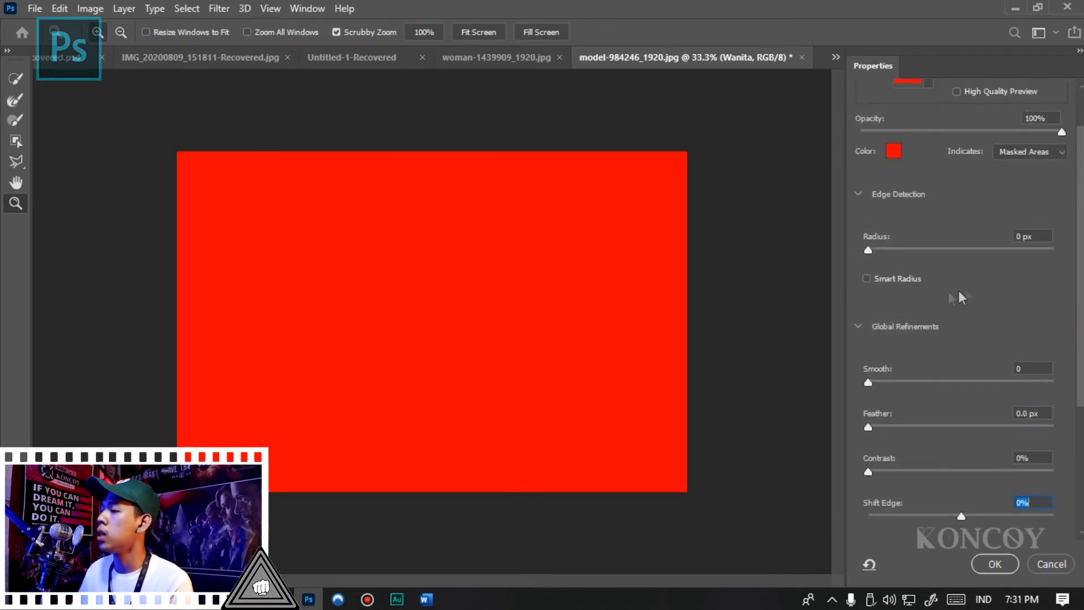
{"action": "left_click_drag", "start_coordinate": [951, 132], "coordinate": [964, 132]}
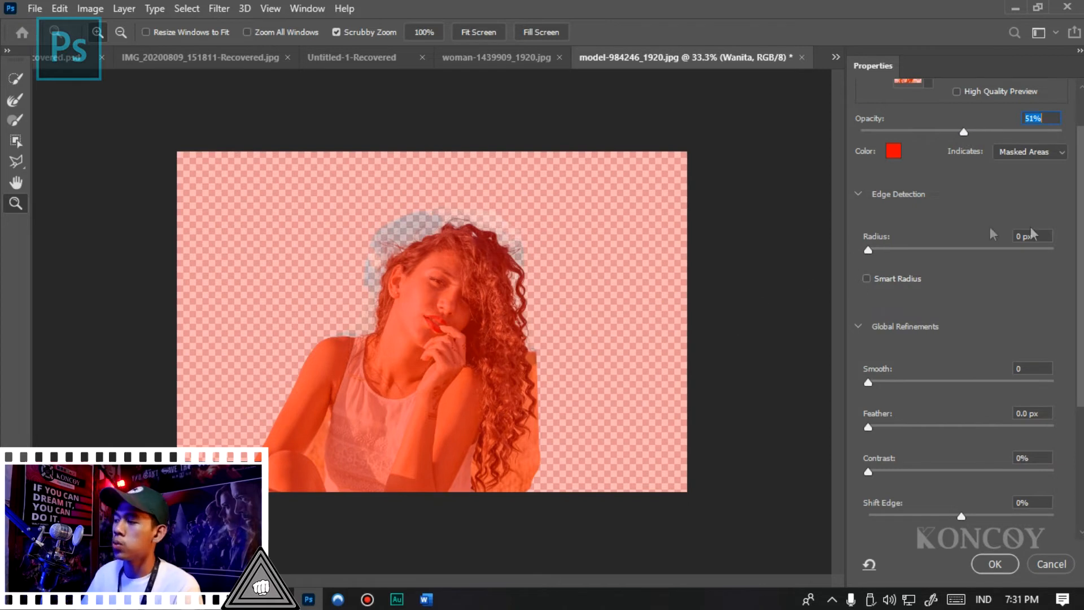
- Mark the leftover field beside the lower curls with a size 10 Quick Selection brush, and invert the selection
{"action": "left_click_drag", "start_coordinate": [1080, 210], "coordinate": [1080, 267]}
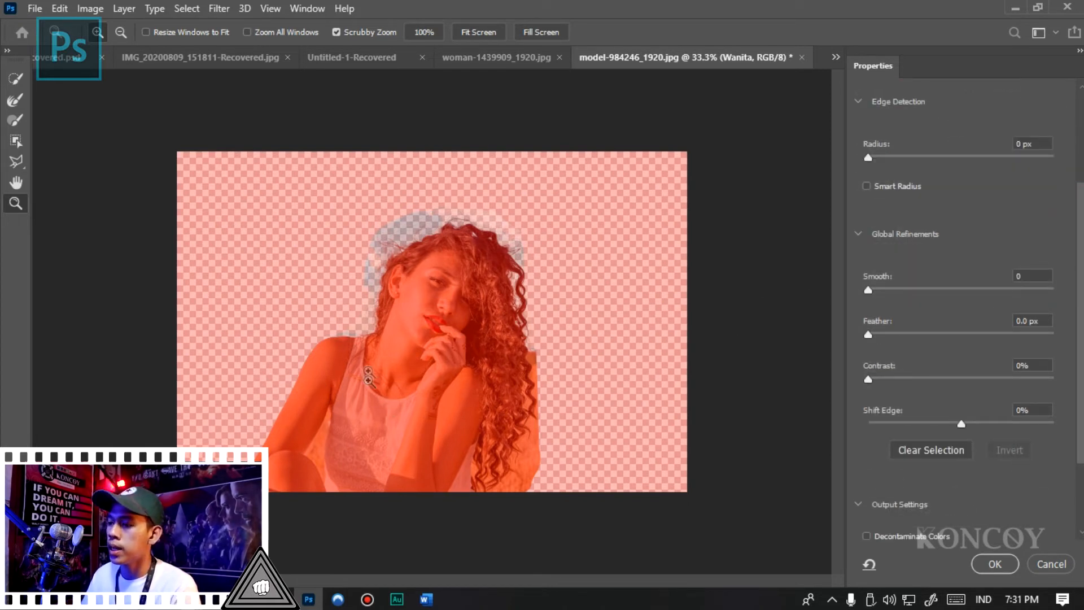
{"action": "left_click_drag", "start_coordinate": [1080, 330], "coordinate": [1080, 471]}
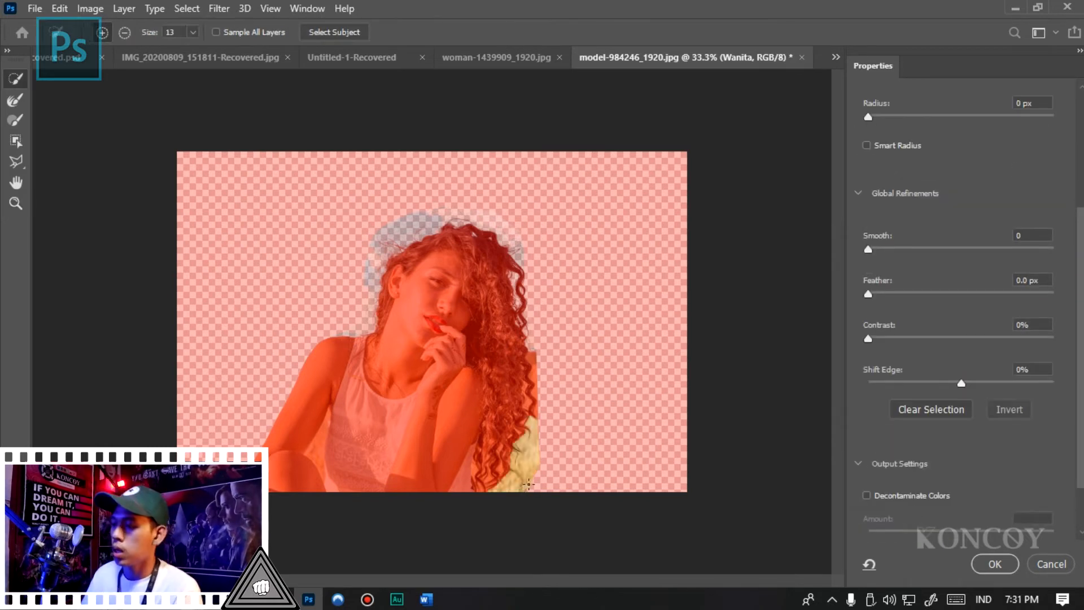
{"action": "key", "text": "ctrl+z"}
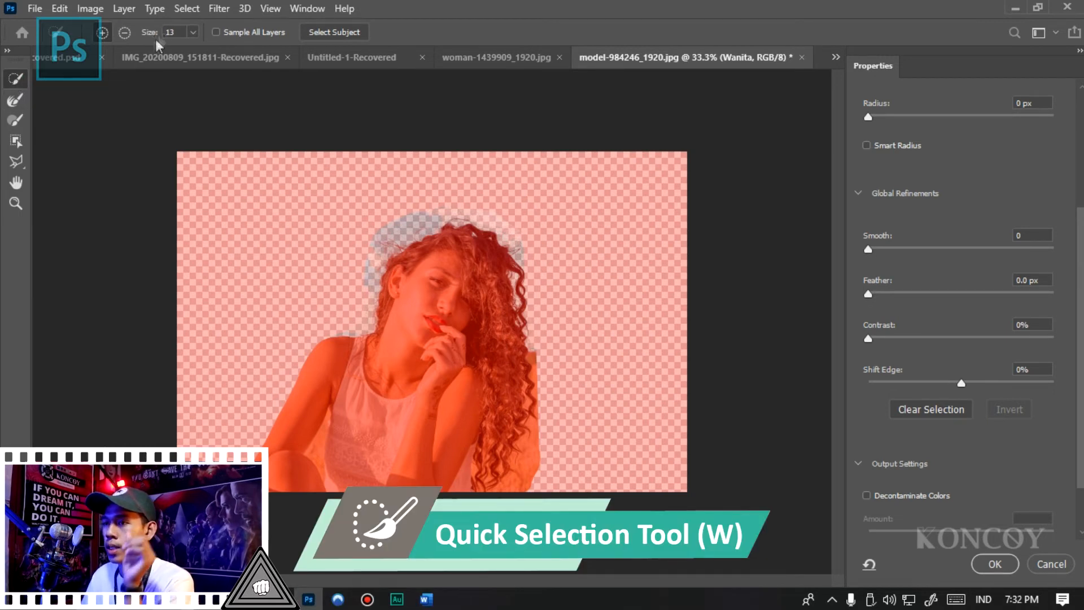
{"action": "type", "text": "10"}
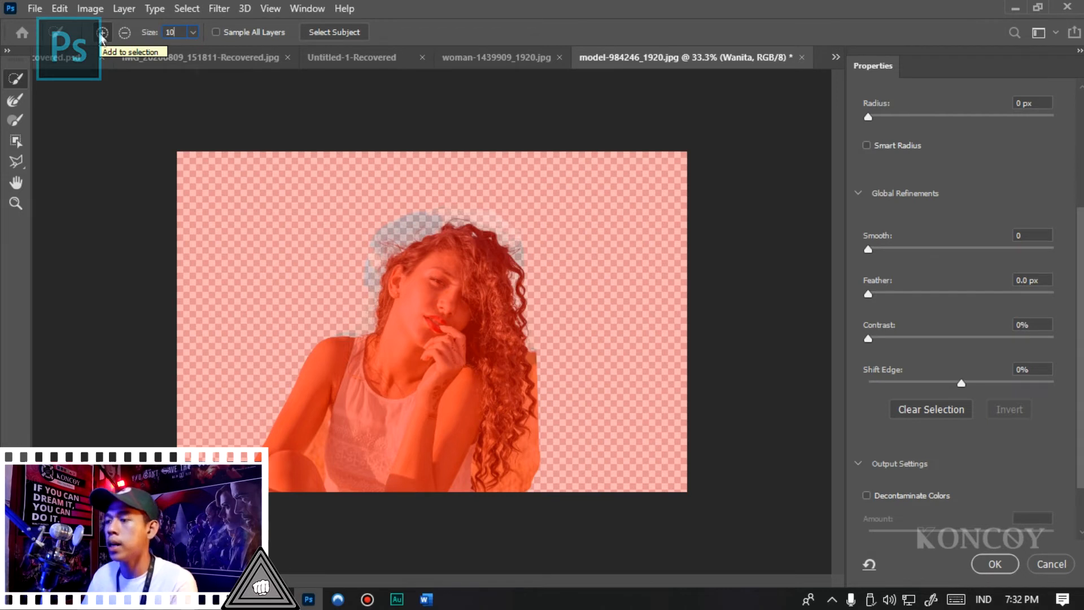
{"action": "left_click", "coordinate": [530, 464]}
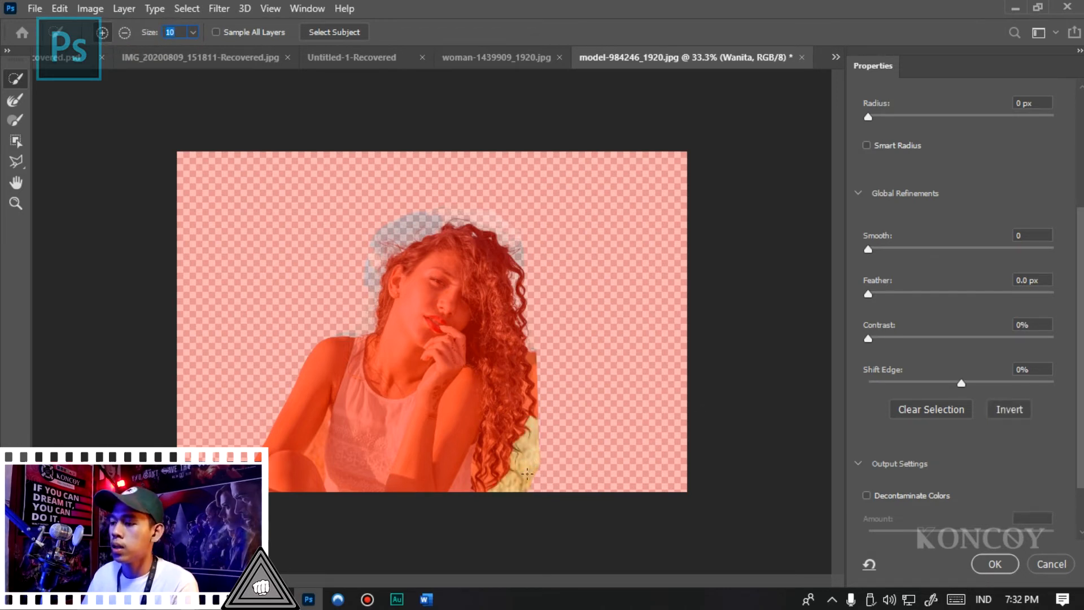
{"action": "left_click", "coordinate": [1017, 409]}
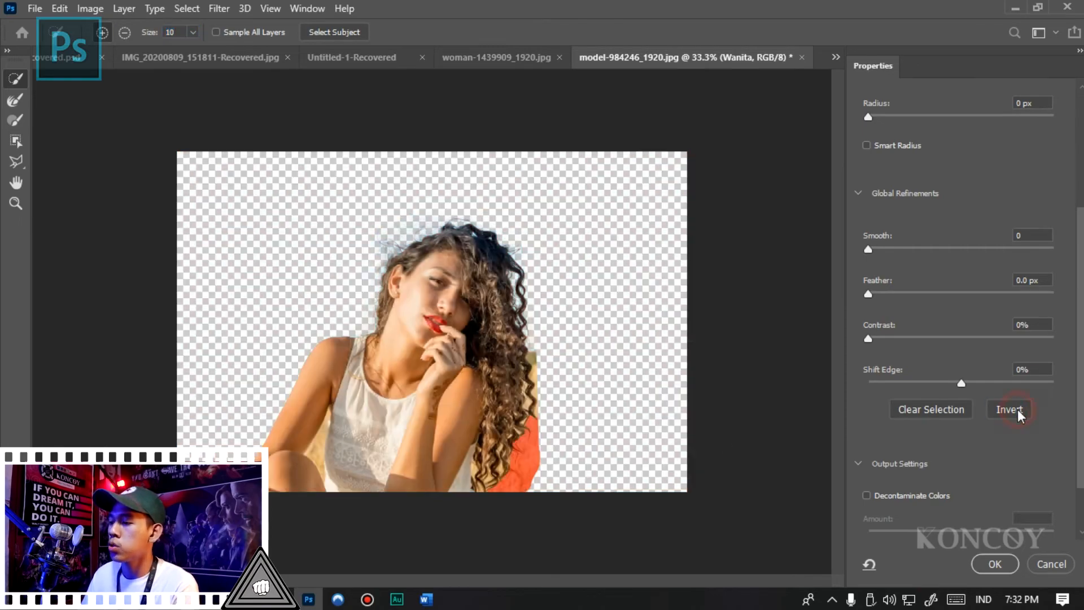
- Brush over the stray strands at the edge of the lower curls with the size 40 Refine Edge Brush
{"action": "scroll", "coordinate": [558, 474], "scroll_direction": "up", "scroll_amount": 10}
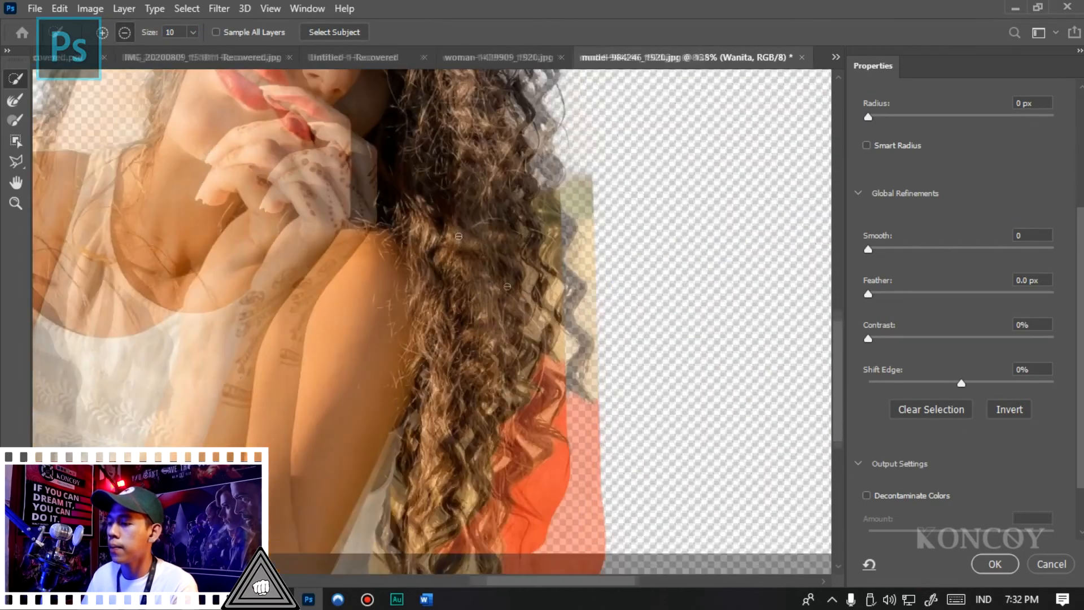
{"action": "scroll", "coordinate": [479, 334], "scroll_direction": "up", "scroll_amount": 3}
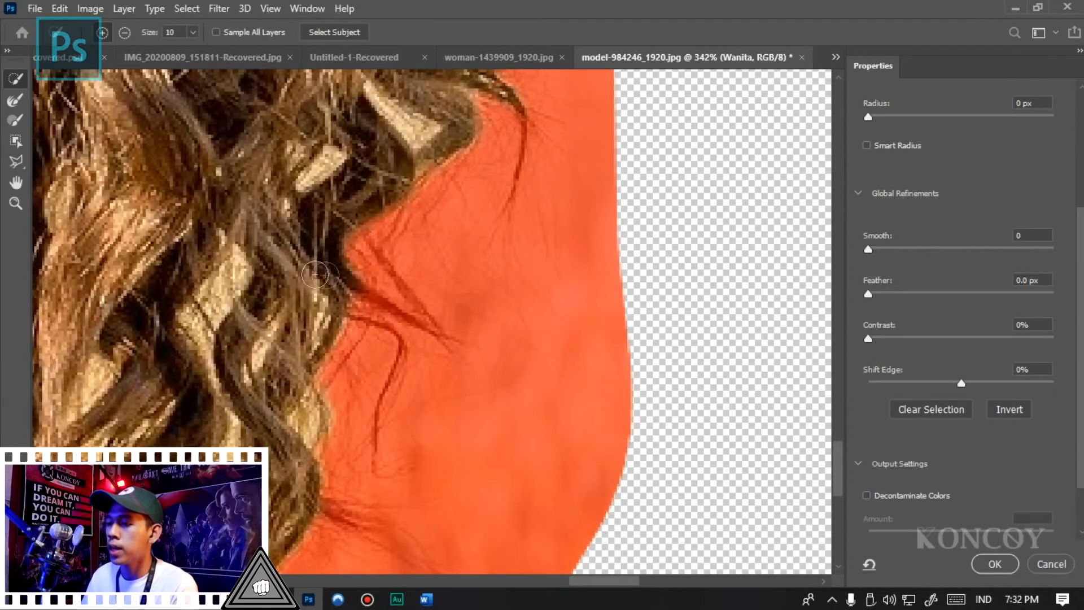
{"action": "left_click", "coordinate": [17, 102]}
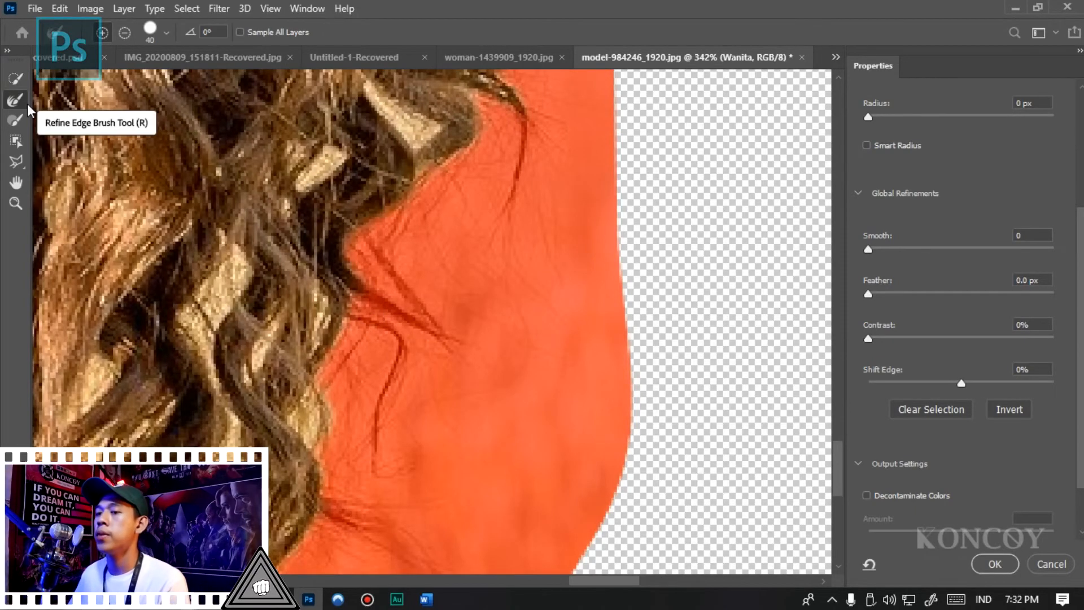
{"action": "left_click", "coordinate": [378, 306]}
{"action": "mouse_move", "coordinate": [378, 307]}
{"action": "left_mouse_down"}
{"action": "mouse_move", "coordinate": [363, 292]}
{"action": "mouse_move", "coordinate": [406, 208]}
{"action": "mouse_move", "coordinate": [504, 108]}
{"action": "mouse_move", "coordinate": [518, 121]}
{"action": "mouse_move", "coordinate": [505, 238]}
{"action": "mouse_move", "coordinate": [419, 270]}
{"action": "mouse_move", "coordinate": [364, 372]}
{"action": "mouse_move", "coordinate": [375, 392]}
{"action": "mouse_move", "coordinate": [354, 484]}
{"action": "mouse_move", "coordinate": [420, 560]}
{"action": "left_mouse_up"}
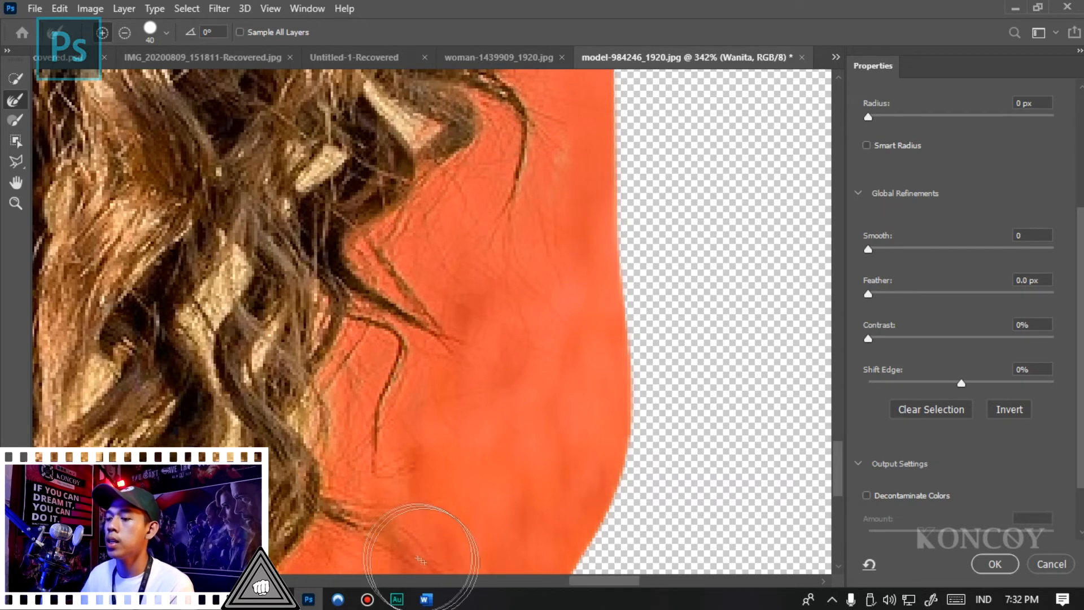
- Extend the Refine Edge brushing upward along the outer side of the long curls
{"action": "scroll", "coordinate": [391, 364], "scroll_direction": "down", "scroll_amount": 14}
{"action": "scroll", "coordinate": [452, 243], "scroll_direction": "up", "scroll_amount": 6}
{"action": "scroll", "coordinate": [453, 249], "scroll_direction": "up", "scroll_amount": 5}
{"action": "scroll", "coordinate": [461, 364], "scroll_direction": "down", "scroll_amount": 7}
{"action": "scroll", "coordinate": [468, 314], "scroll_direction": "up", "scroll_amount": 4}
{"action": "mouse_move", "coordinate": [457, 387]}
{"action": "left_mouse_down"}
{"action": "mouse_move", "coordinate": [447, 322]}
{"action": "mouse_move", "coordinate": [428, 271]}
{"action": "mouse_move", "coordinate": [433, 255]}
{"action": "mouse_move", "coordinate": [436, 282]}
{"action": "mouse_move", "coordinate": [424, 194]}
{"action": "mouse_move", "coordinate": [431, 169]}
{"action": "mouse_move", "coordinate": [433, 220]}
{"action": "mouse_move", "coordinate": [426, 105]}
{"action": "left_mouse_up"}
{"action": "scroll", "coordinate": [432, 169], "scroll_direction": "up", "scroll_amount": 2}
{"action": "scroll", "coordinate": [440, 283], "scroll_direction": "down", "scroll_amount": 1}
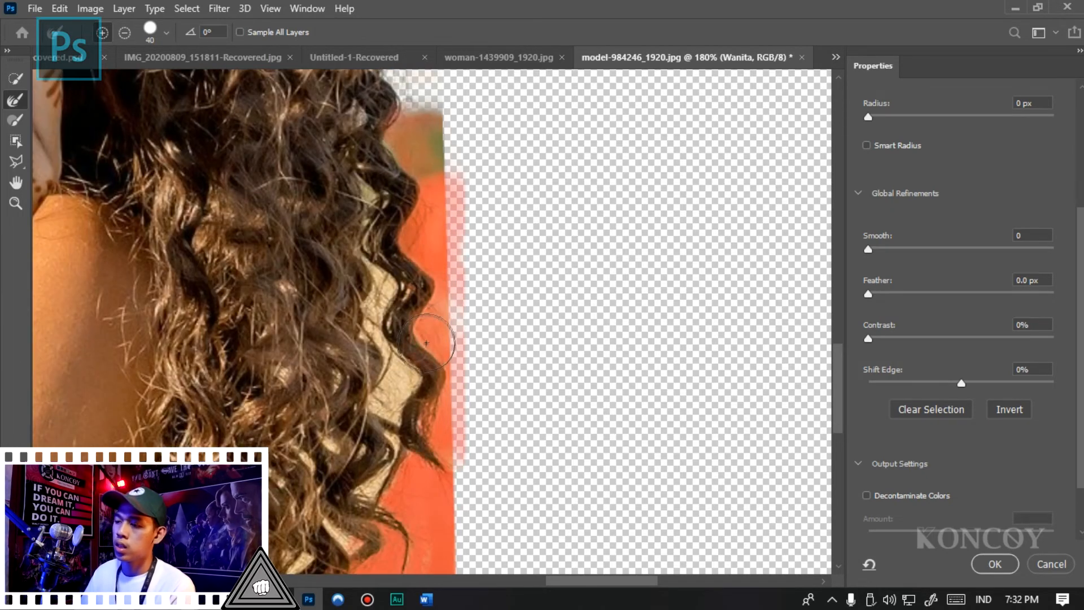
{"action": "scroll", "coordinate": [426, 345], "scroll_direction": "down", "scroll_amount": 3}
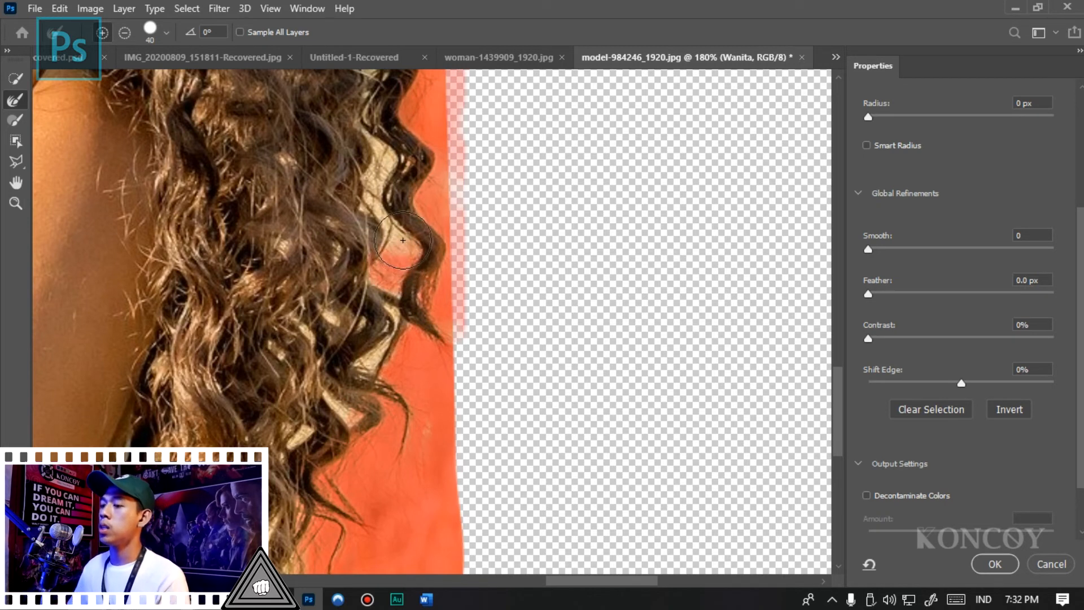
- Refine the straw-coloured gaps between the outer curls down toward the hair tips
{"action": "mouse_move", "coordinate": [384, 191]}
{"action": "left_mouse_down"}
{"action": "mouse_move", "coordinate": [373, 161]}
{"action": "mouse_move", "coordinate": [396, 157]}
{"action": "left_mouse_up"}
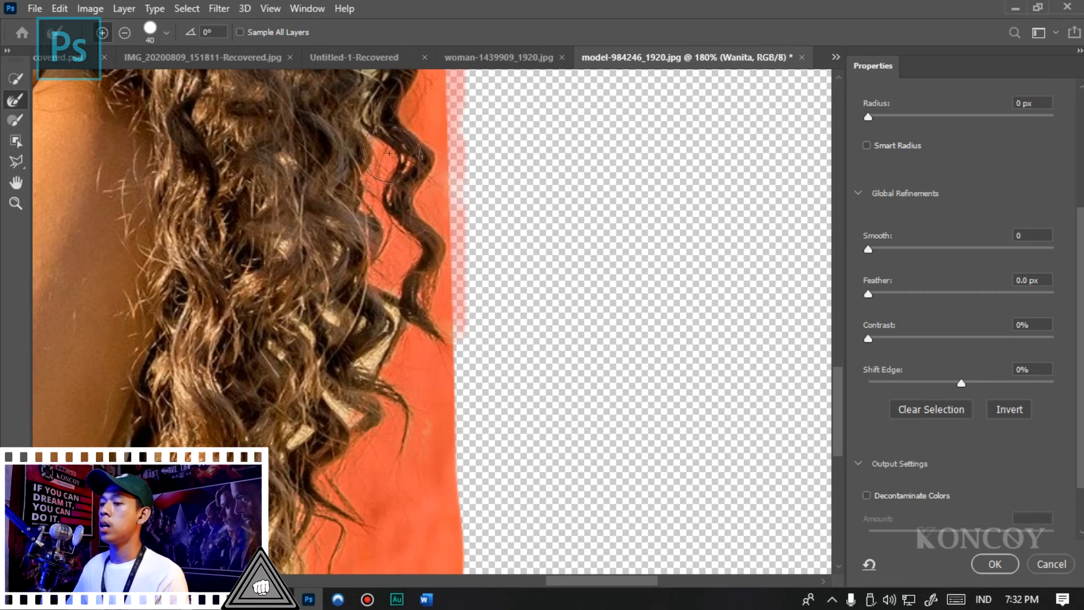
{"action": "left_click_drag", "start_coordinate": [390, 221], "coordinate": [382, 380]}
{"action": "left_click_drag", "start_coordinate": [350, 415], "coordinate": [305, 452]}
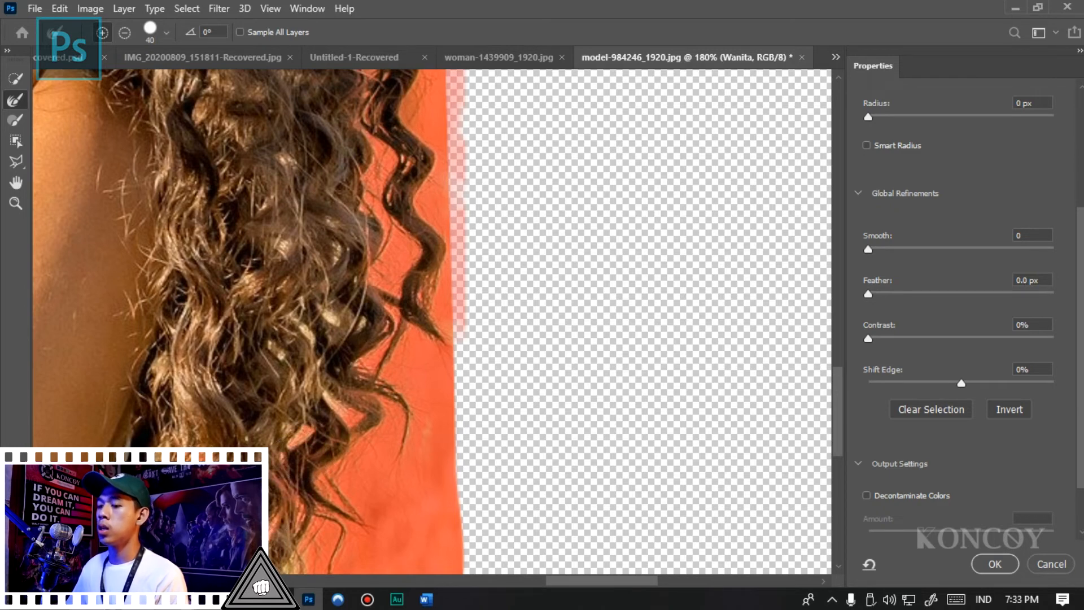
- Refine the remaining field patches between the lowest curls beside the white blouse
{"action": "scroll", "coordinate": [418, 214], "scroll_direction": "down", "scroll_amount": 5}
{"action": "scroll", "coordinate": [329, 377], "scroll_direction": "up", "scroll_amount": 4}
{"action": "left_click_drag", "start_coordinate": [301, 391], "coordinate": [254, 406]}
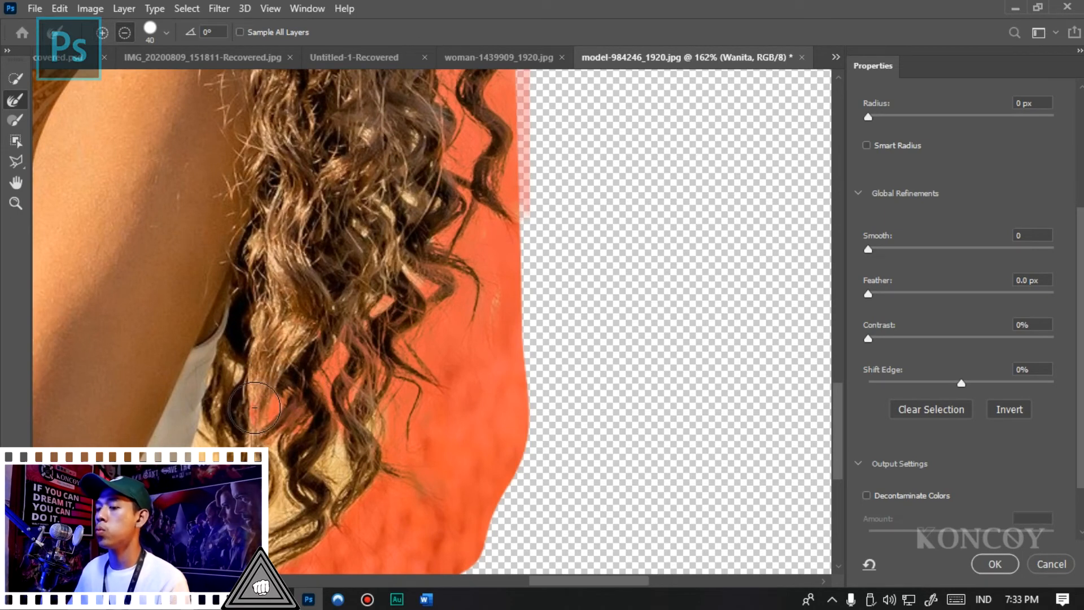
{"action": "key", "text": "alt"}
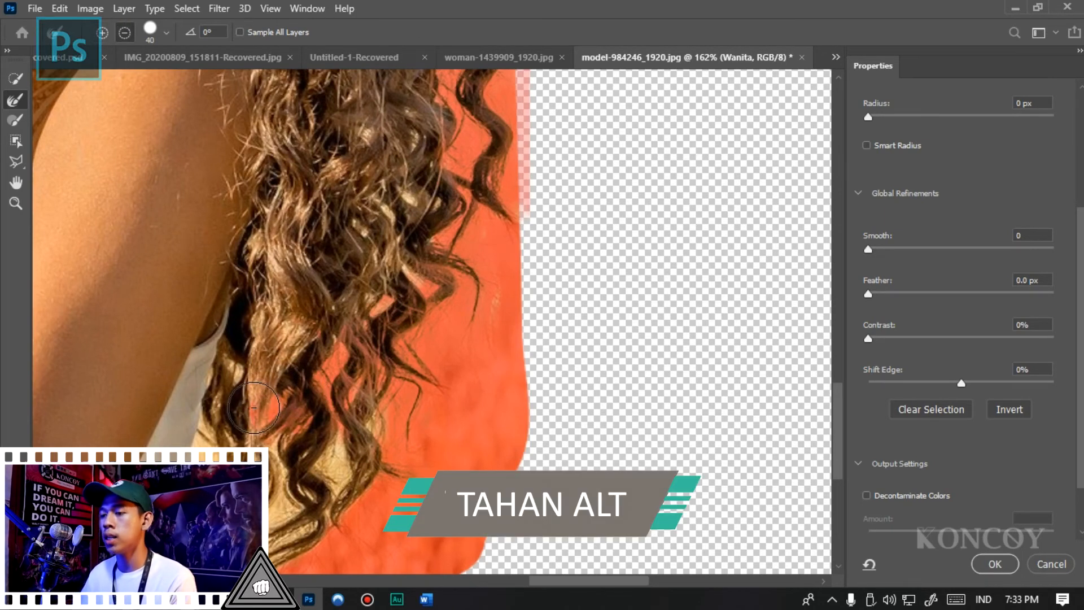
{"action": "left_click", "coordinate": [254, 407], "text": "alt"}
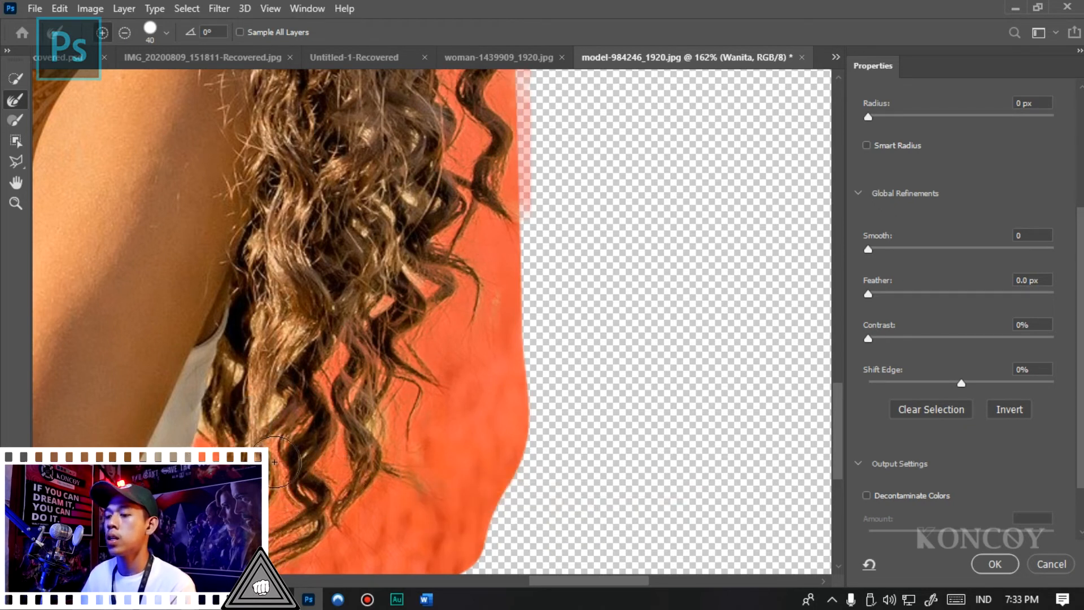
- Outline the green background patch beside the upper outer curl with the Lasso tool in add mode
{"action": "scroll", "coordinate": [296, 464], "scroll_direction": "down", "scroll_amount": 5}
{"action": "scroll", "coordinate": [340, 288], "scroll_direction": "up", "scroll_amount": 5}
{"action": "scroll", "coordinate": [339, 289], "scroll_direction": "down", "scroll_amount": 5}
{"action": "scroll", "coordinate": [363, 241], "scroll_direction": "up", "scroll_amount": 8}
{"action": "key", "text": "l"}
{"action": "right_click", "coordinate": [21, 165]}
{"action": "left_click", "coordinate": [89, 169]}
{"action": "mouse_move", "coordinate": [418, 192]}
{"action": "left_mouse_down"}
{"action": "mouse_move", "coordinate": [332, 194]}
{"action": "mouse_move", "coordinate": [316, 211]}
{"action": "left_mouse_up"}
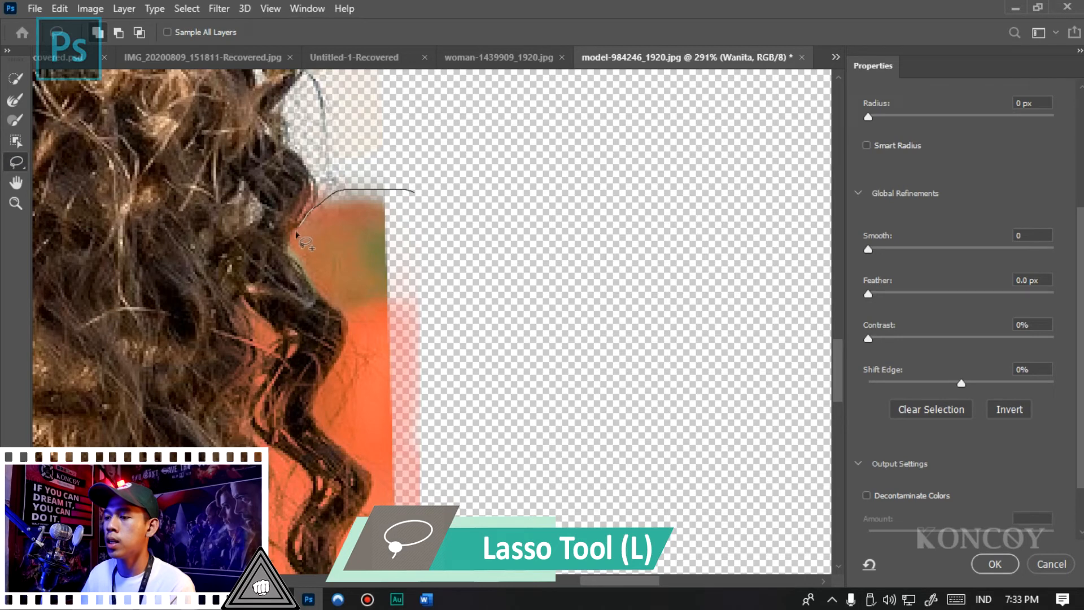
{"action": "left_click_drag", "start_coordinate": [441, 274], "coordinate": [431, 288]}
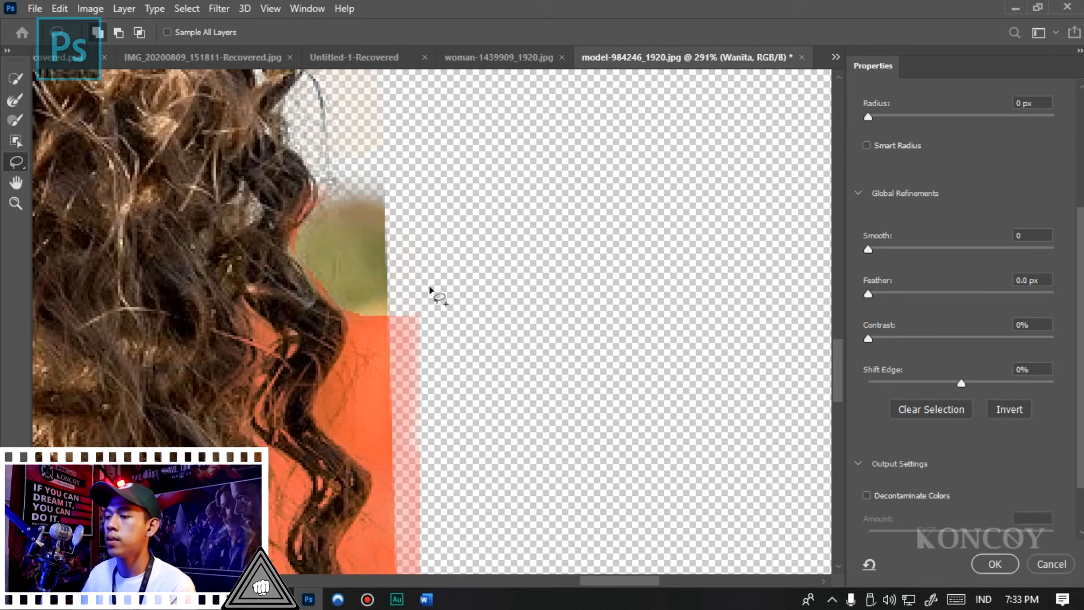
- Subtract the green patch beside the curls with the Lasso tool and output the result to a new layer with a layer mask
{"action": "scroll", "coordinate": [395, 206], "scroll_direction": "down", "scroll_amount": 1}
{"action": "left_click_drag", "start_coordinate": [395, 204], "coordinate": [318, 221]}
{"action": "left_click_drag", "start_coordinate": [314, 264], "coordinate": [333, 298]}
{"action": "left_click_drag", "start_coordinate": [414, 298], "coordinate": [423, 297]}
{"action": "scroll", "coordinate": [399, 247], "scroll_direction": "down", "scroll_amount": 5}
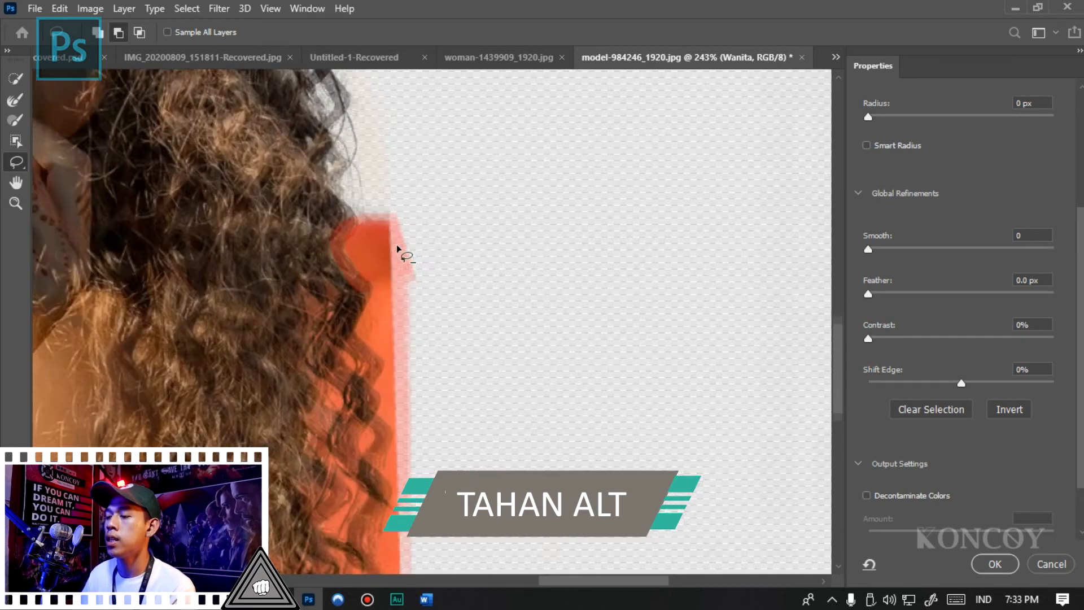
{"action": "scroll", "coordinate": [392, 358], "scroll_direction": "up", "scroll_amount": 2}
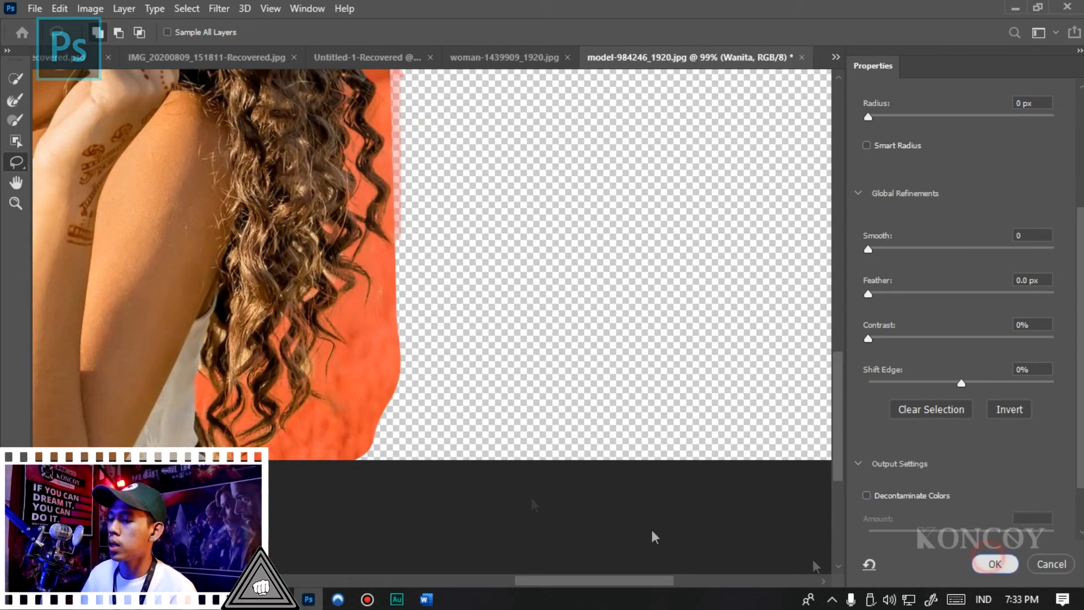
- Examine the masked cutout along the long curls and lower hair tips, with the Brush tool ready
{"action": "scroll", "coordinate": [474, 384], "scroll_direction": "down", "scroll_amount": 2}
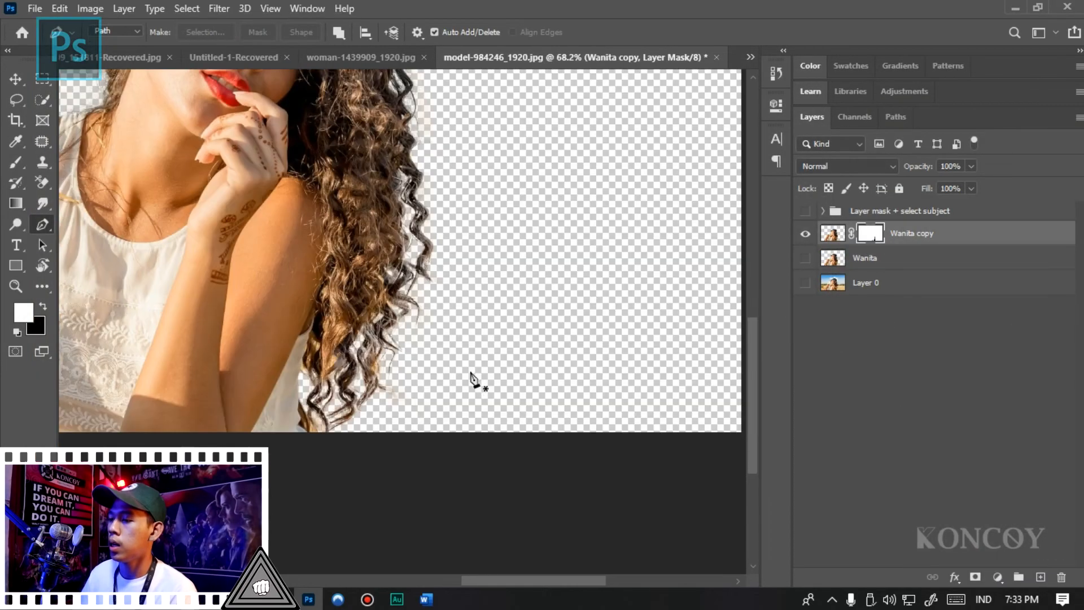
{"action": "scroll", "coordinate": [472, 378], "scroll_direction": "down", "scroll_amount": 2}
{"action": "scroll", "coordinate": [532, 443], "scroll_direction": "up", "scroll_amount": 4}
{"action": "scroll", "coordinate": [521, 419], "scroll_direction": "down", "scroll_amount": 2}
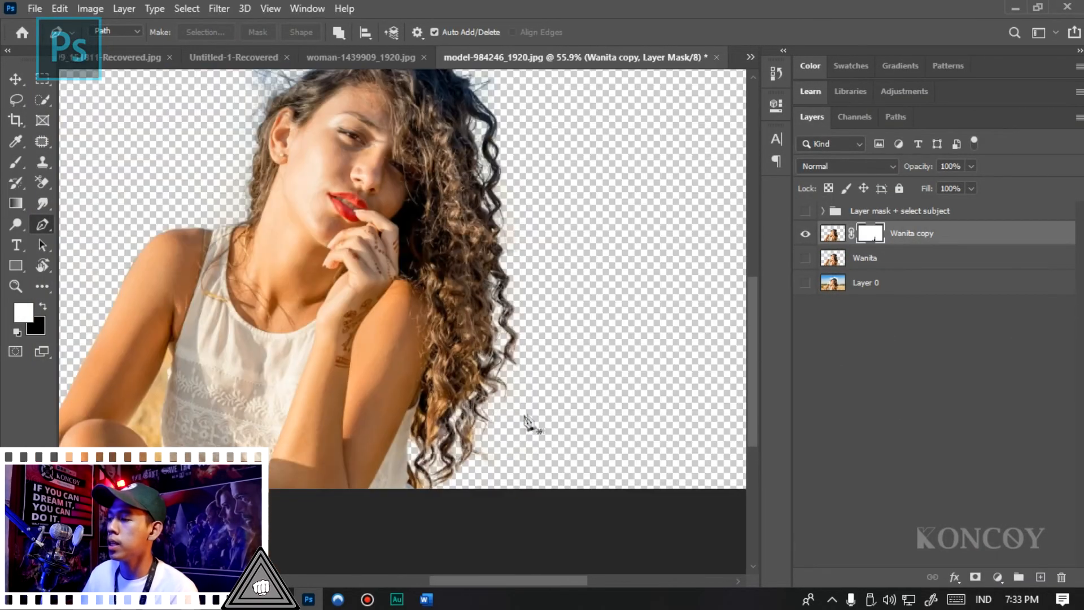
{"action": "key", "text": "b"}
{"action": "scroll", "coordinate": [452, 389], "scroll_direction": "up", "scroll_amount": 1}
{"action": "scroll", "coordinate": [440, 405], "scroll_direction": "down", "scroll_amount": 1}
{"action": "scroll", "coordinate": [514, 386], "scroll_direction": "up", "scroll_amount": 1}
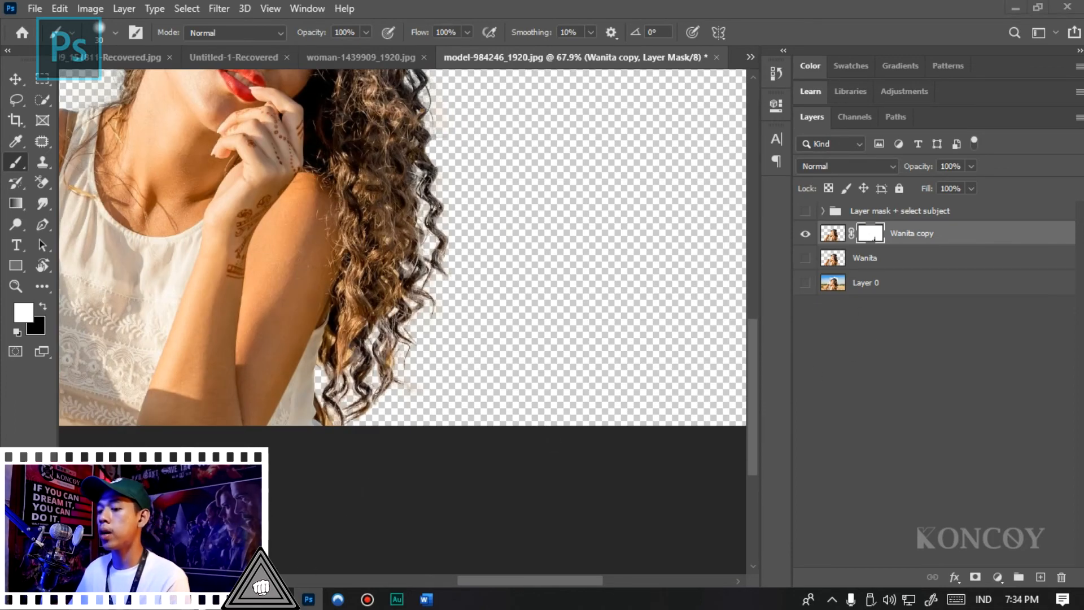
- Place the pemandangan landscape image in the document and scale it to cover the whole canvas
{"action": "left_click", "coordinate": [249, 599]}
{"action": "left_click_drag", "start_coordinate": [342, 211], "coordinate": [381, 256]}
{"action": "left_click_drag", "start_coordinate": [475, 346], "coordinate": [415, 305]}
{"action": "left_click_drag", "start_coordinate": [533, 278], "coordinate": [694, 135]}
{"action": "key", "text": "Return"}
- Move the pemandangan layer one level down so it sits directly beneath the Wanita copy layer
{"action": "left_click", "coordinate": [903, 293]}
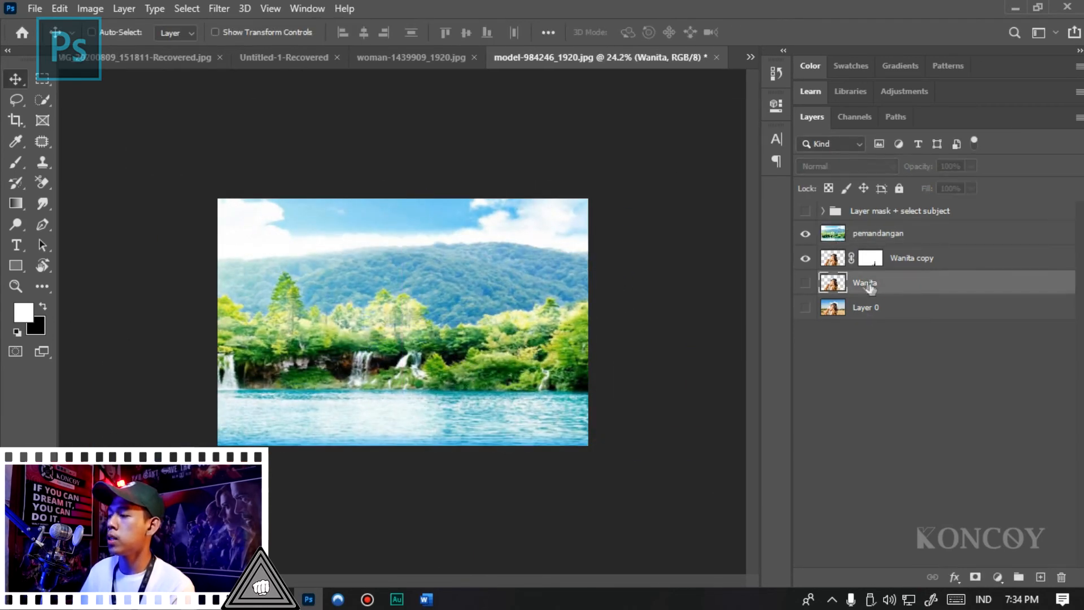
{"action": "left_click", "coordinate": [909, 261]}
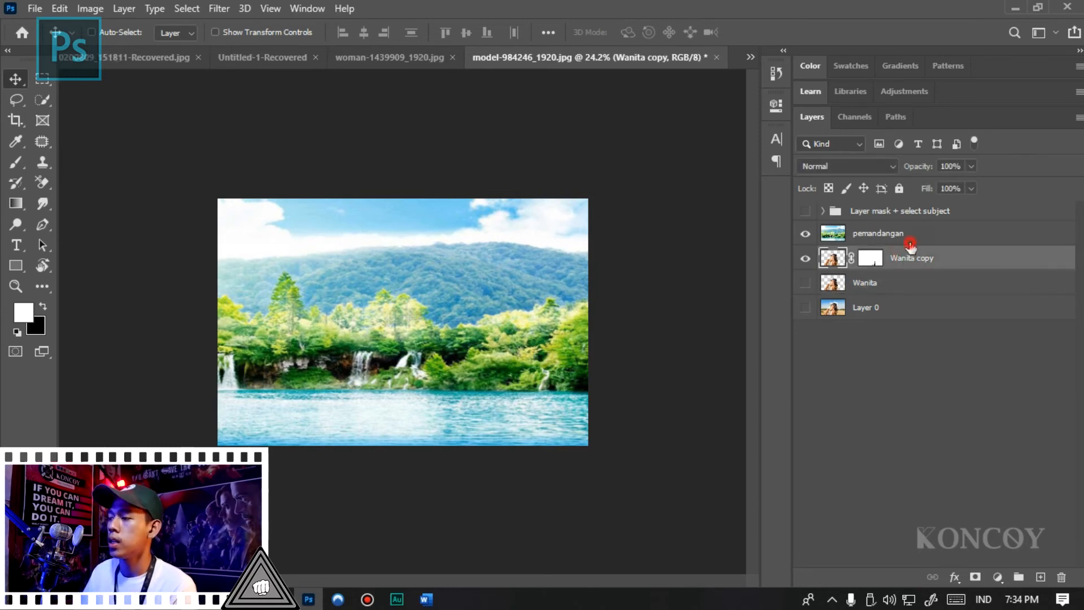
{"action": "left_click", "coordinate": [909, 236]}
{"action": "key", "text": "ctrl+bracketleft"}
- Paint white with the Brush tool on the Wanita copy layer mask along the lower curls over the water
{"action": "scroll", "coordinate": [570, 499], "scroll_direction": "up", "scroll_amount": 2}
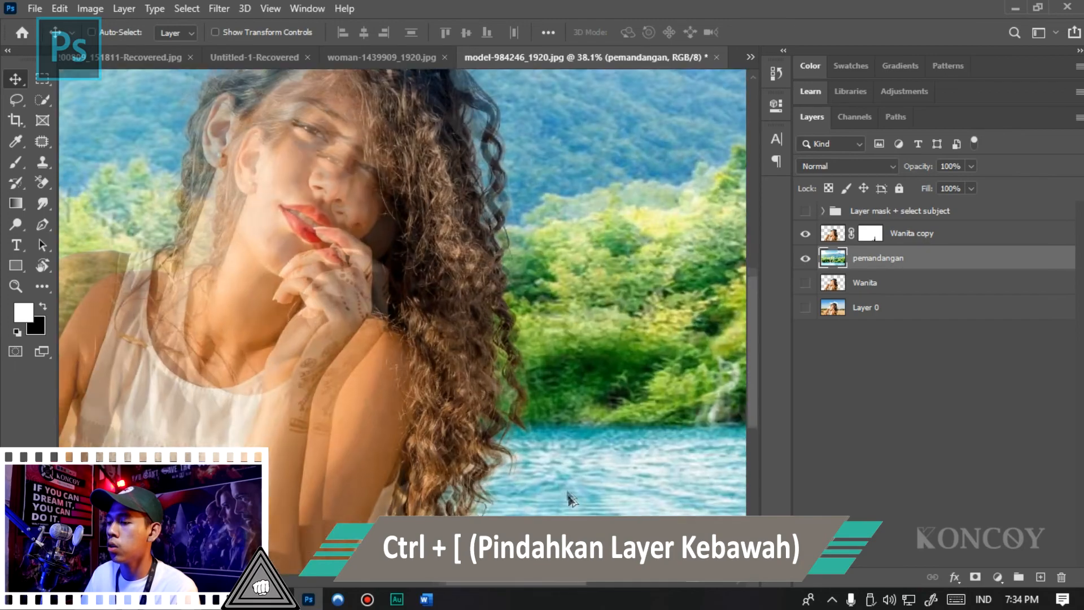
{"action": "scroll", "coordinate": [431, 286], "scroll_direction": "up", "scroll_amount": 8}
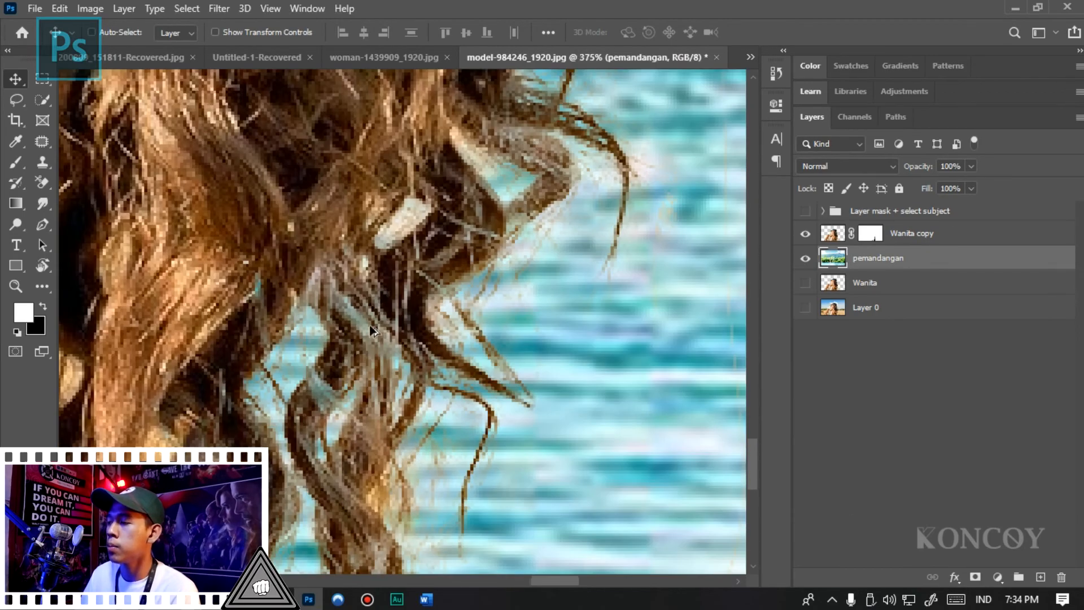
{"action": "scroll", "coordinate": [371, 326], "scroll_direction": "down", "scroll_amount": 5}
{"action": "scroll", "coordinate": [369, 351], "scroll_direction": "up", "scroll_amount": 5}
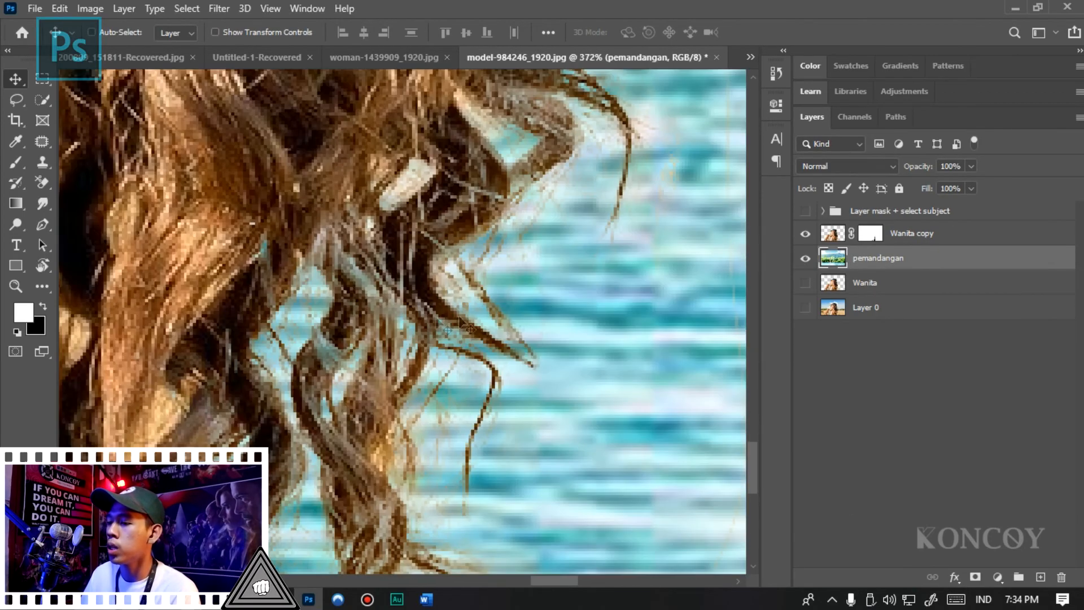
{"action": "left_click", "coordinate": [873, 237]}
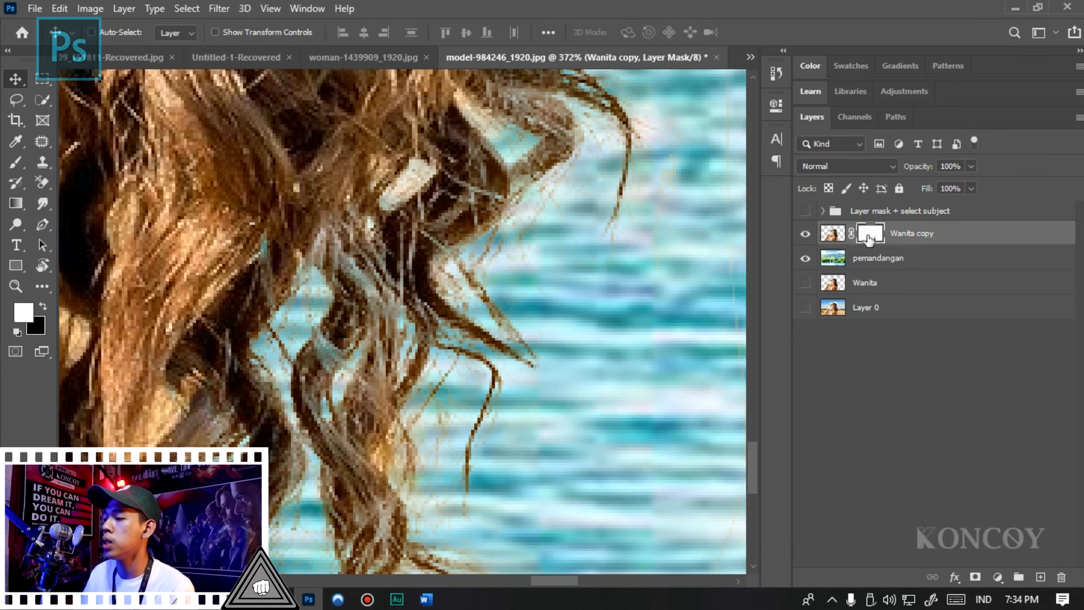
{"action": "key", "text": "b"}
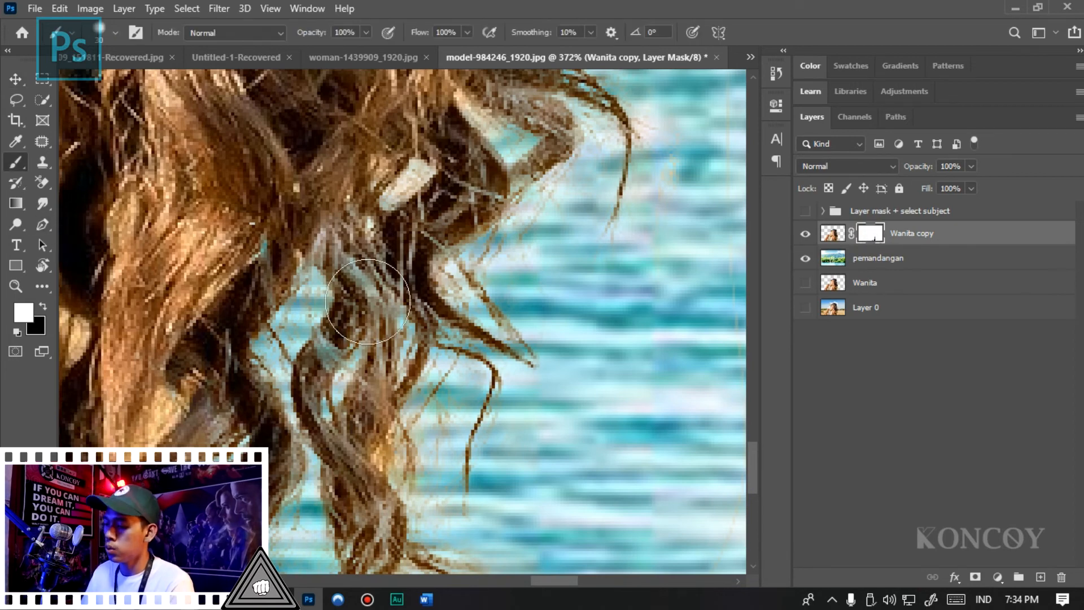
{"action": "right_click", "coordinate": [343, 324], "text": "alt"}
{"action": "mouse_move", "coordinate": [339, 345]}
{"action": "left_mouse_down"}
{"action": "mouse_move", "coordinate": [317, 395]}
{"action": "mouse_move", "coordinate": [375, 558]}
{"action": "mouse_move", "coordinate": [359, 372]}
{"action": "mouse_move", "coordinate": [374, 345]}
{"action": "mouse_move", "coordinate": [411, 344]}
{"action": "mouse_move", "coordinate": [394, 409]}
{"action": "left_mouse_up"}
{"action": "scroll", "coordinate": [406, 434], "scroll_direction": "down", "scroll_amount": 6}
{"action": "scroll", "coordinate": [448, 273], "scroll_direction": "up", "scroll_amount": 6}
{"action": "mouse_move", "coordinate": [448, 273]}
{"action": "left_mouse_down"}
{"action": "mouse_move", "coordinate": [529, 298]}
{"action": "mouse_move", "coordinate": [526, 327]}
{"action": "mouse_move", "coordinate": [418, 395]}
{"action": "left_mouse_up"}
- Examine the cutout's long curls and the fine hairs above the head against the landscape, ending with the Move tool active
{"action": "scroll", "coordinate": [474, 327], "scroll_direction": "down", "scroll_amount": 4}
{"action": "scroll", "coordinate": [474, 328], "scroll_direction": "up", "scroll_amount": 3}
{"action": "scroll", "coordinate": [457, 447], "scroll_direction": "down", "scroll_amount": 12}
{"action": "scroll", "coordinate": [482, 321], "scroll_direction": "up", "scroll_amount": 14}
{"action": "scroll", "coordinate": [389, 404], "scroll_direction": "down", "scroll_amount": 14}
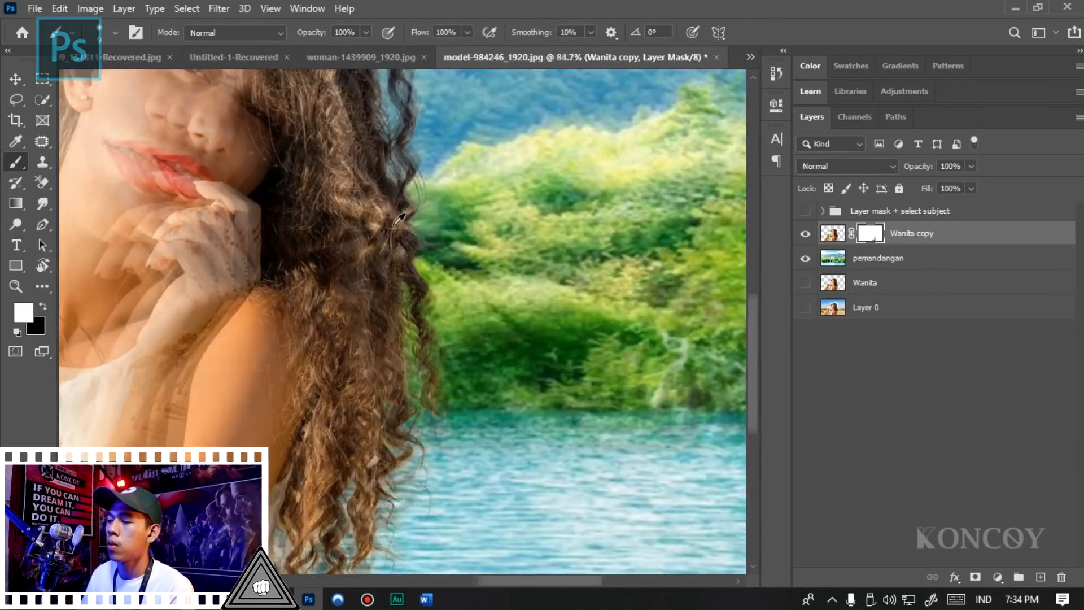
{"action": "scroll", "coordinate": [373, 204], "scroll_direction": "down", "scroll_amount": 4}
{"action": "scroll", "coordinate": [447, 189], "scroll_direction": "up", "scroll_amount": 10}
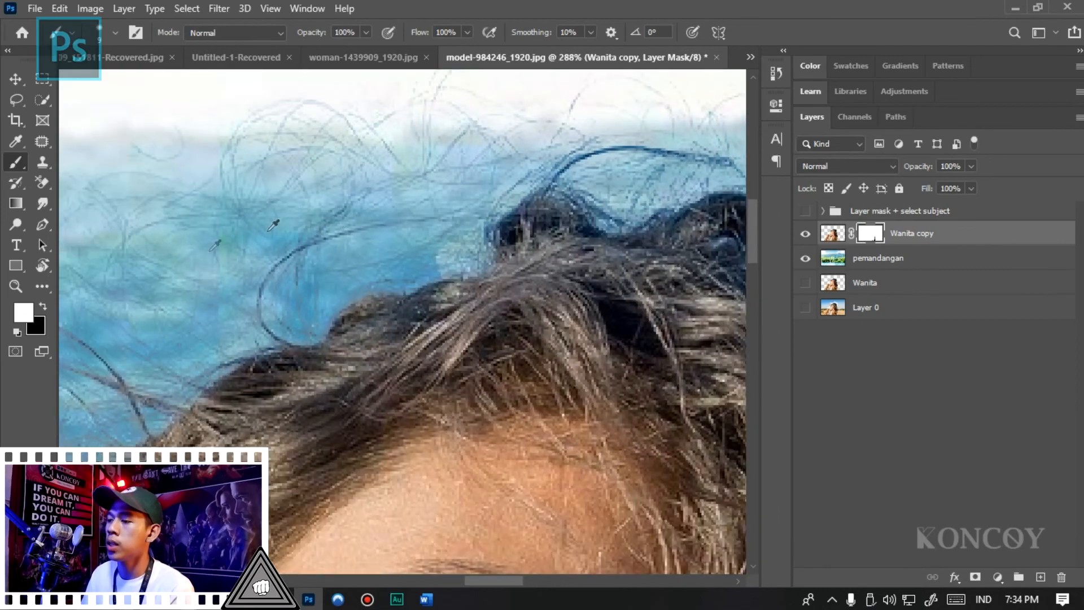
{"action": "scroll", "coordinate": [273, 225], "scroll_direction": "down", "scroll_amount": 12}
{"action": "key", "text": "v"}
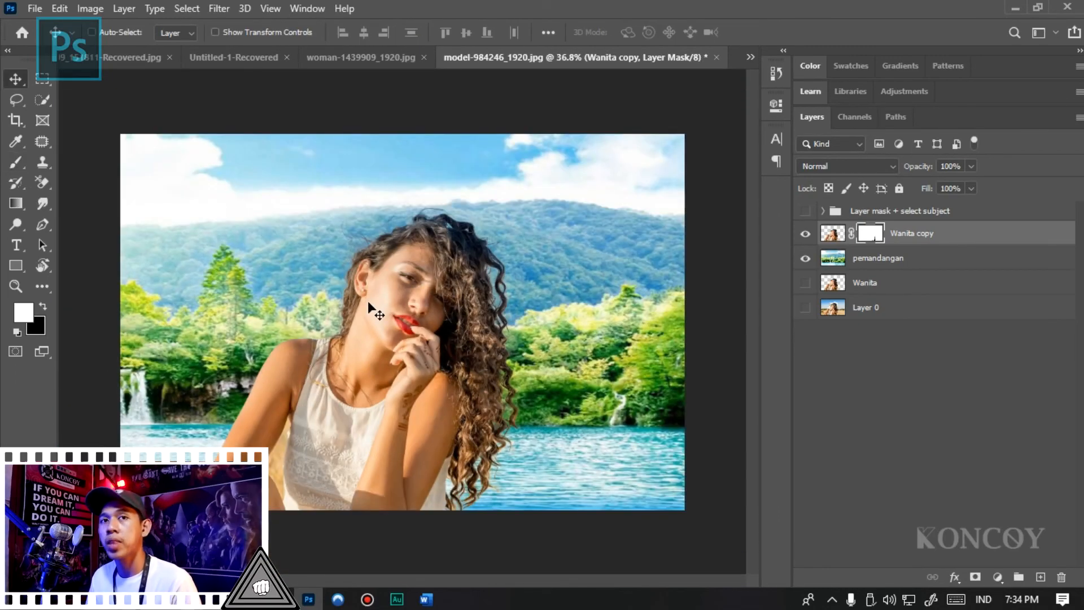